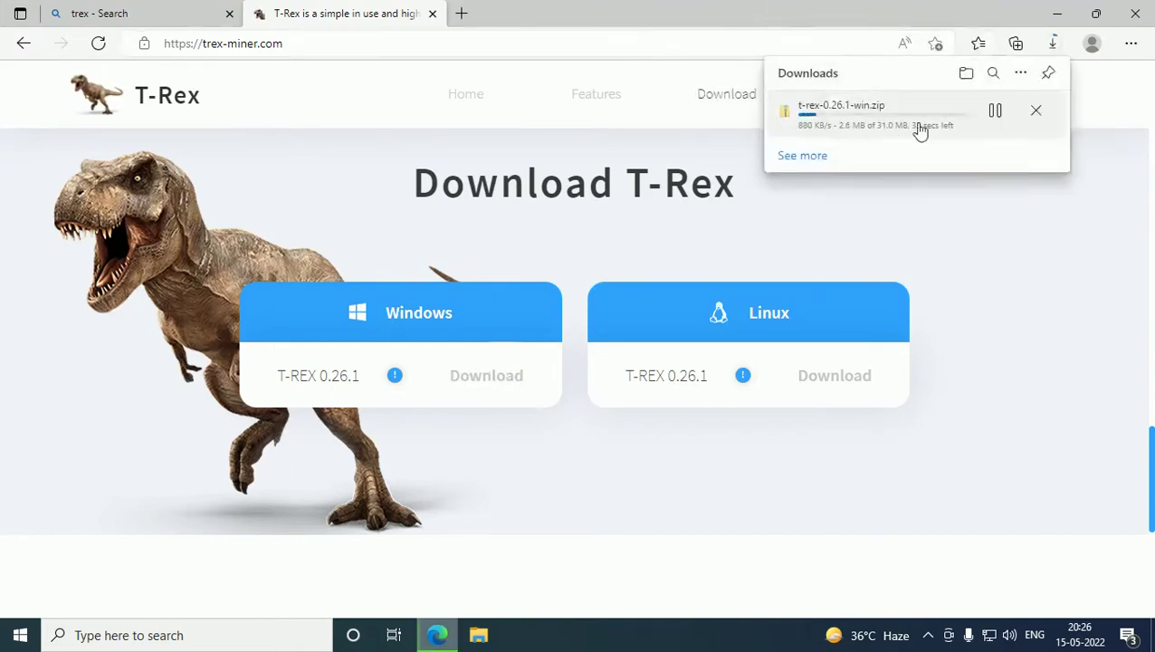
- Search Bing for "trex github" and open the trexminer/T-Rex releases page on GitHub
left_click(103, 12)
scroll(258, 254, "down", 1)
scroll(257, 244, "up", 1)
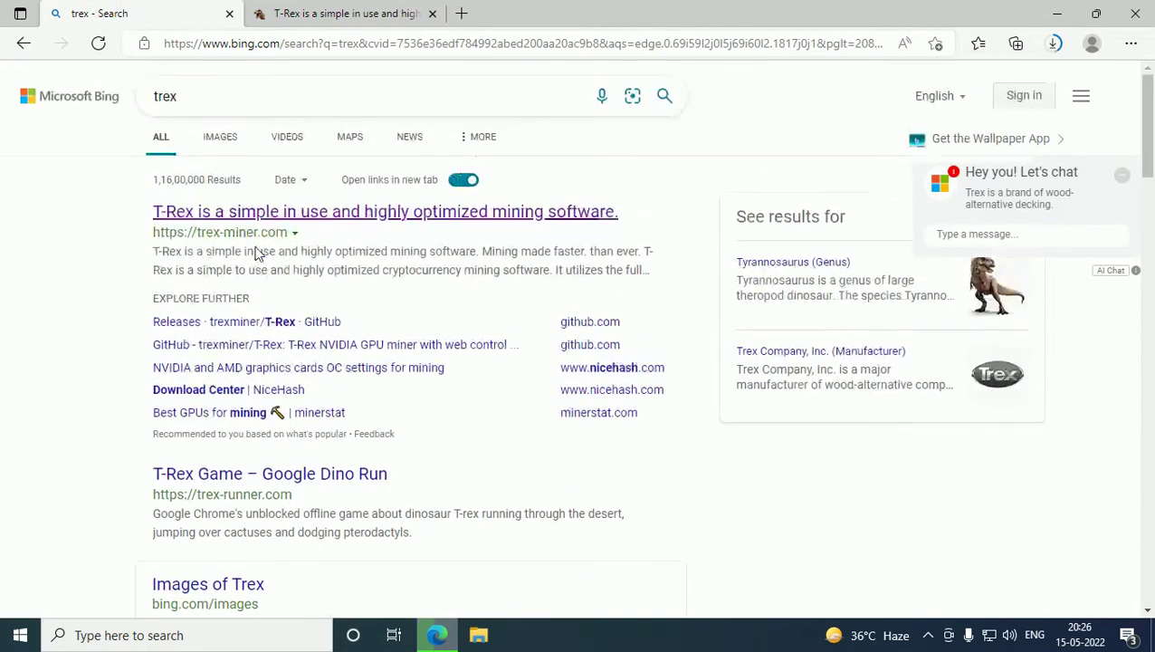
left_click(199, 90)
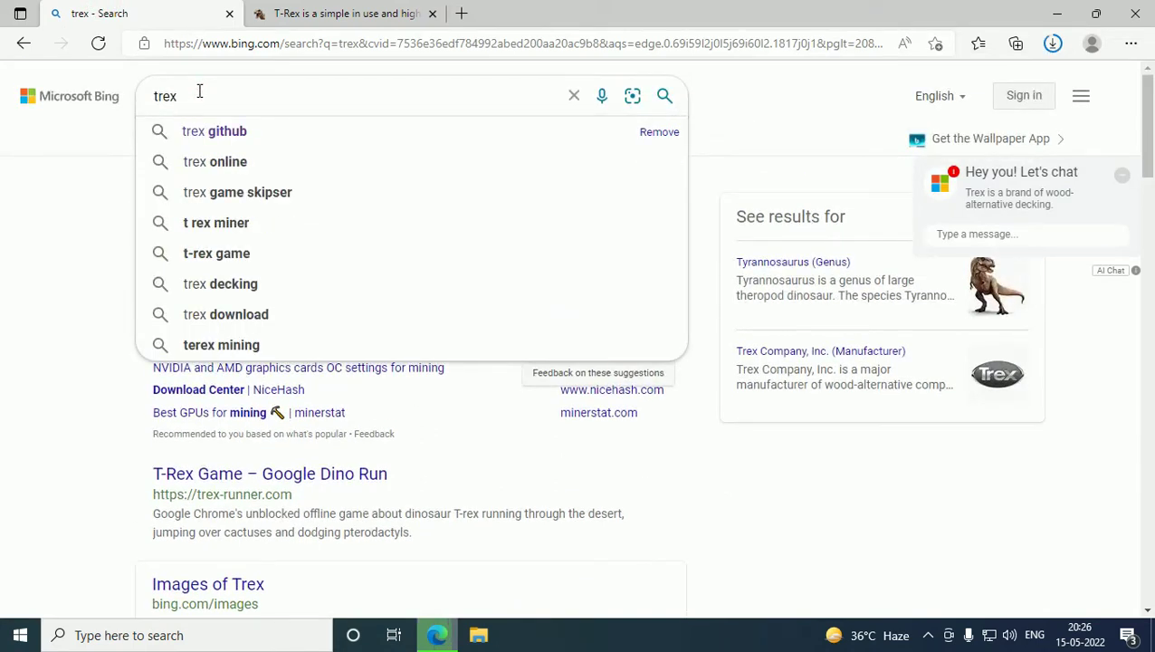
left_click(213, 131)
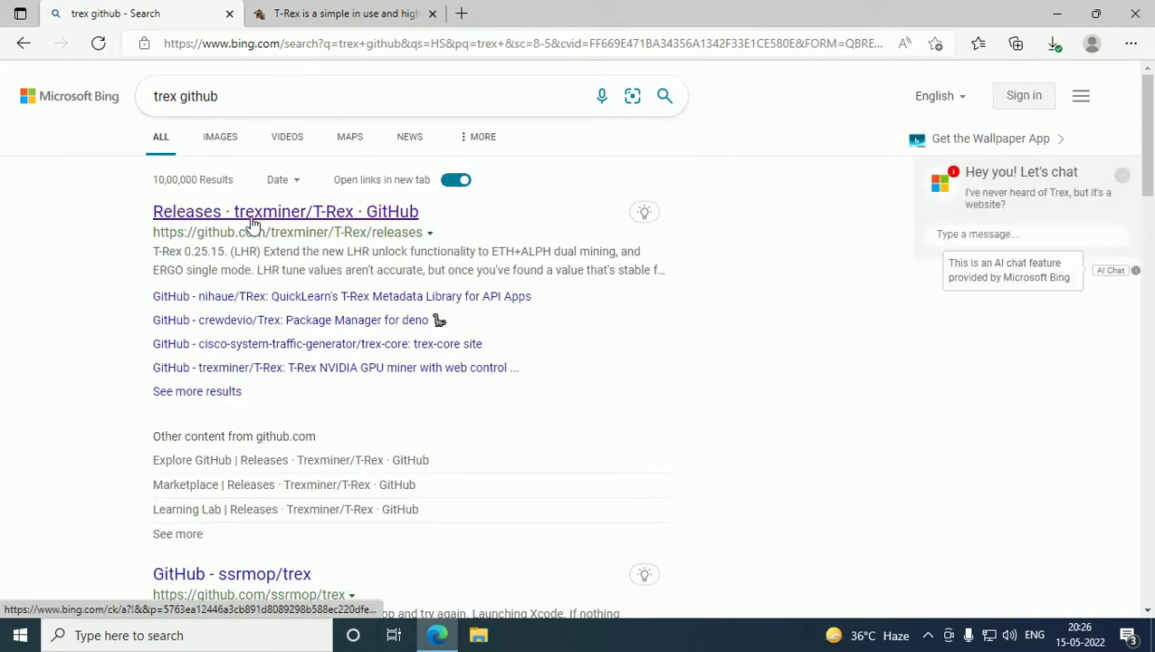
left_click(252, 217)
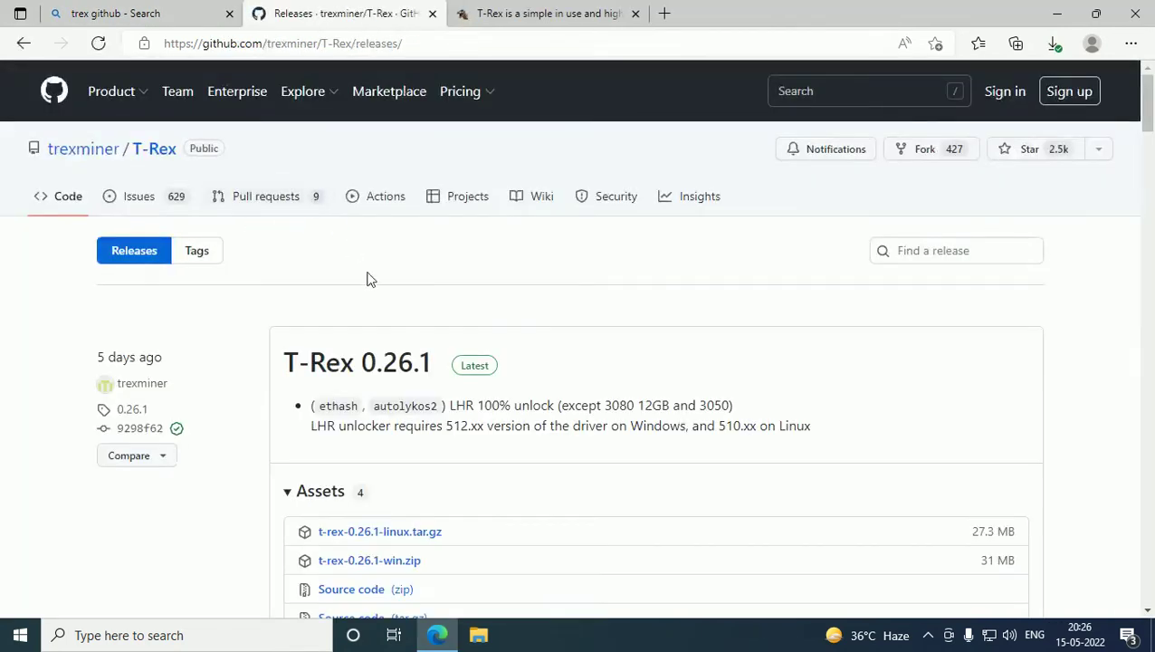
- Review the T-Rex 0.26.1 and 0.25.15 release notes, then close the GitHub page and return to the T-Rex download page
scroll(389, 322, "down", 2)
scroll(381, 307, "up", 1)
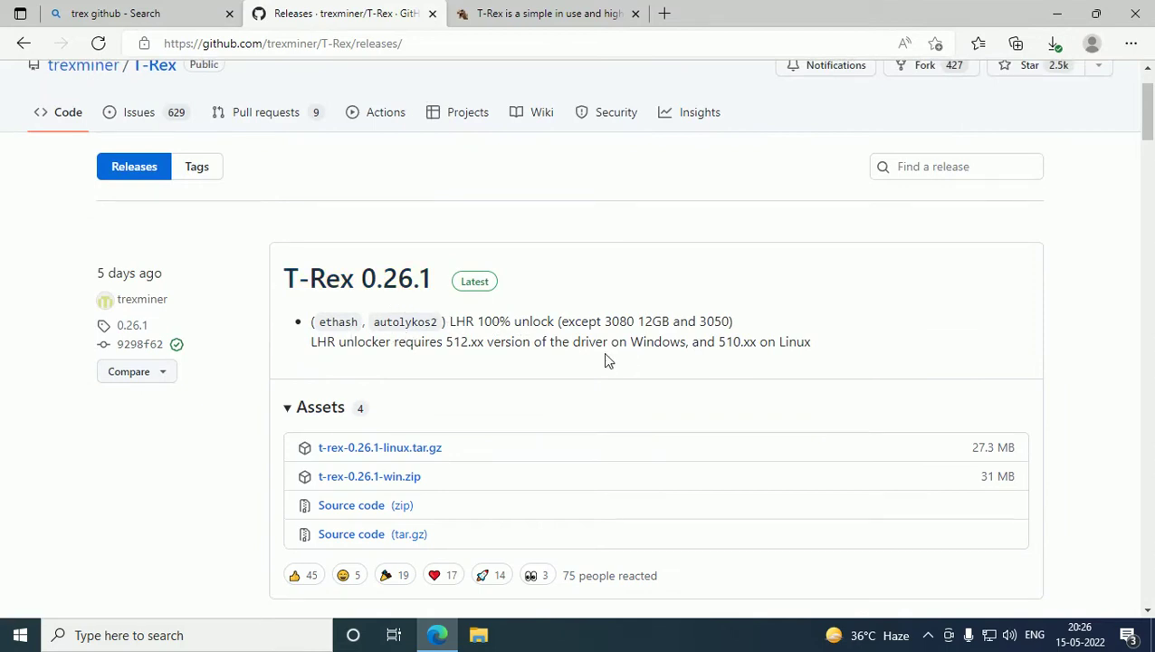
scroll(521, 346, "down", 5)
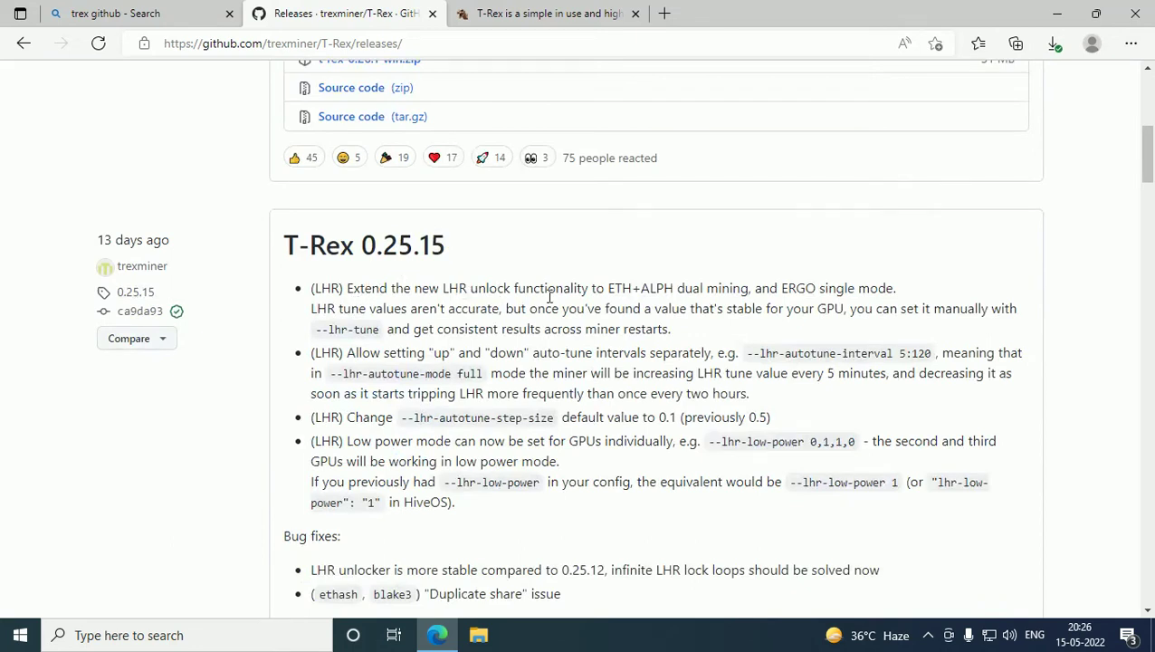
scroll(402, 463, "down", 3)
scroll(401, 464, "up", 4)
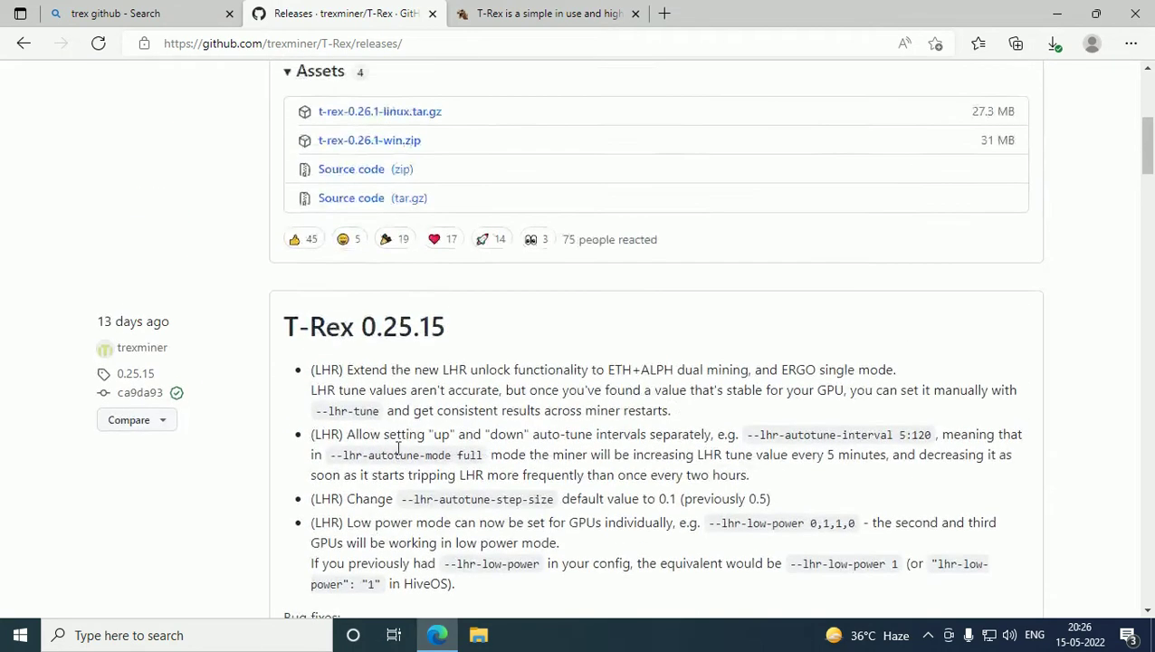
left_click(432, 15)
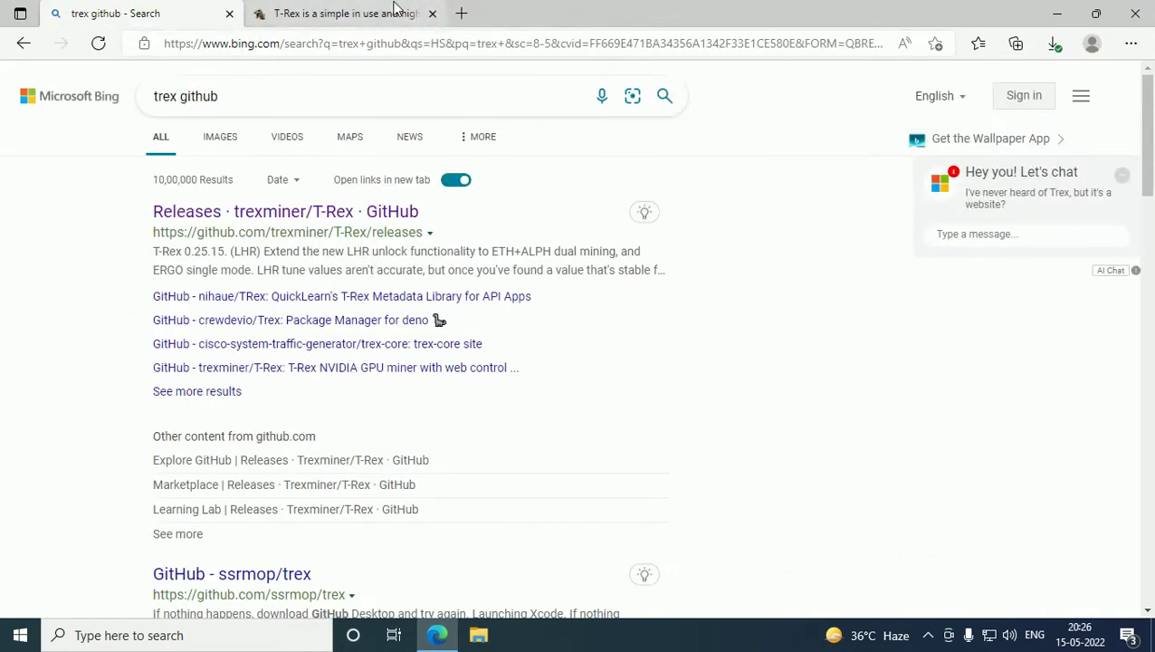
left_click(395, 11)
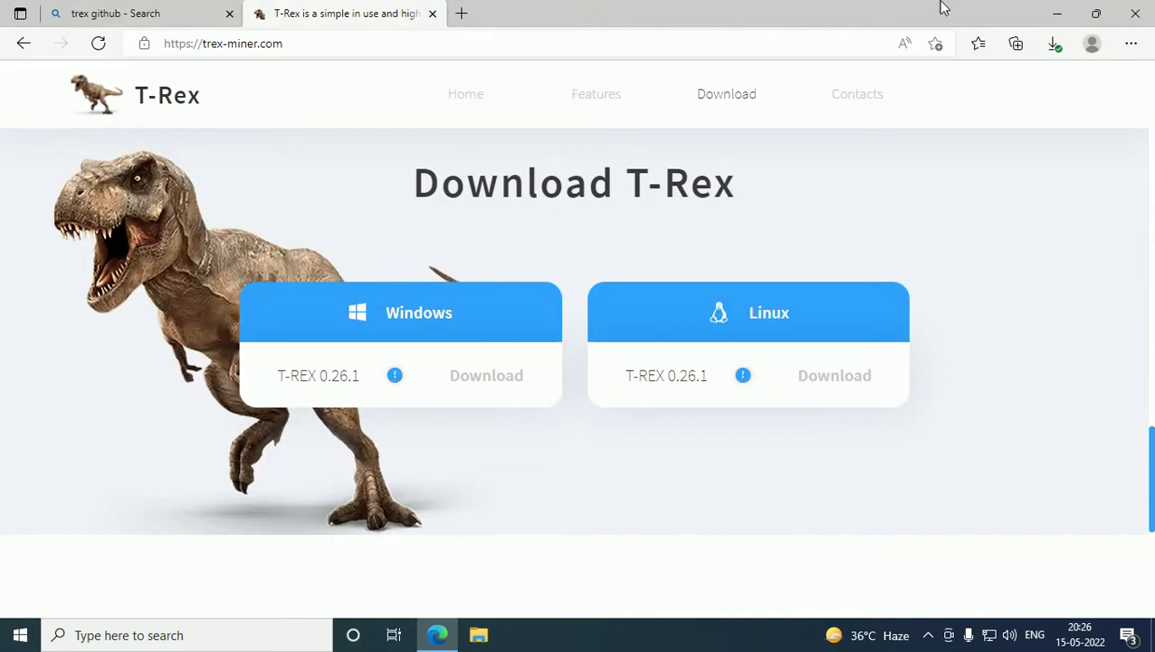
- Minimize the browser, switch to Windows Security and open the management page for the virus and threat protection settings
left_click(1055, 15)
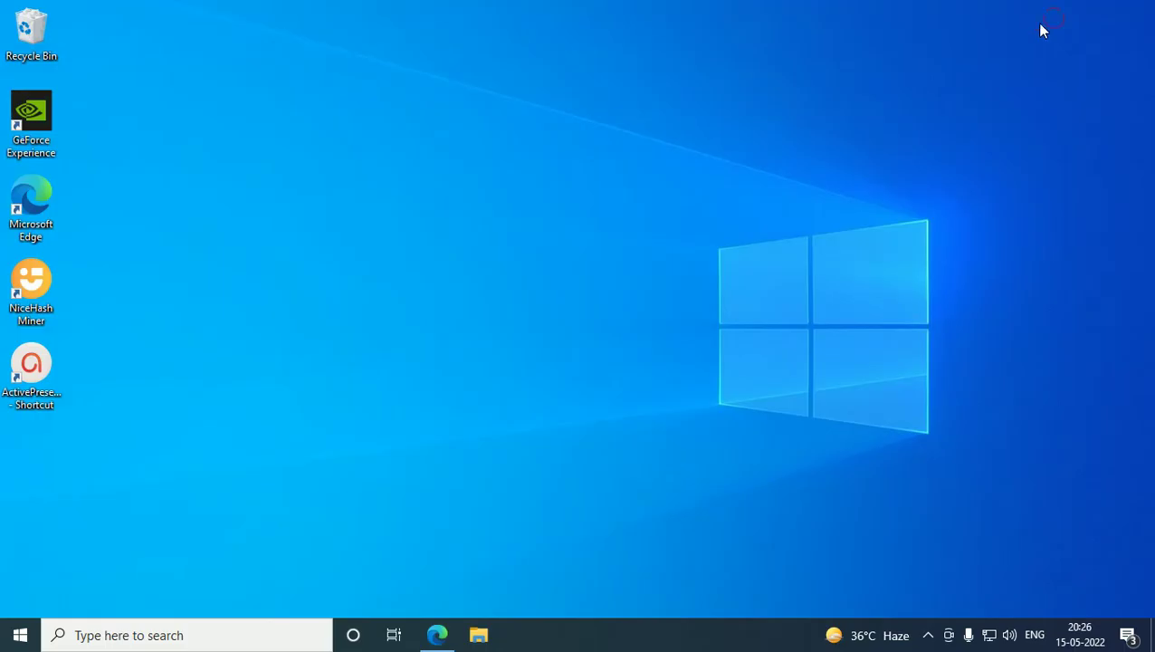
right_click(441, 209)
left_click(474, 253)
left_click(228, 645)
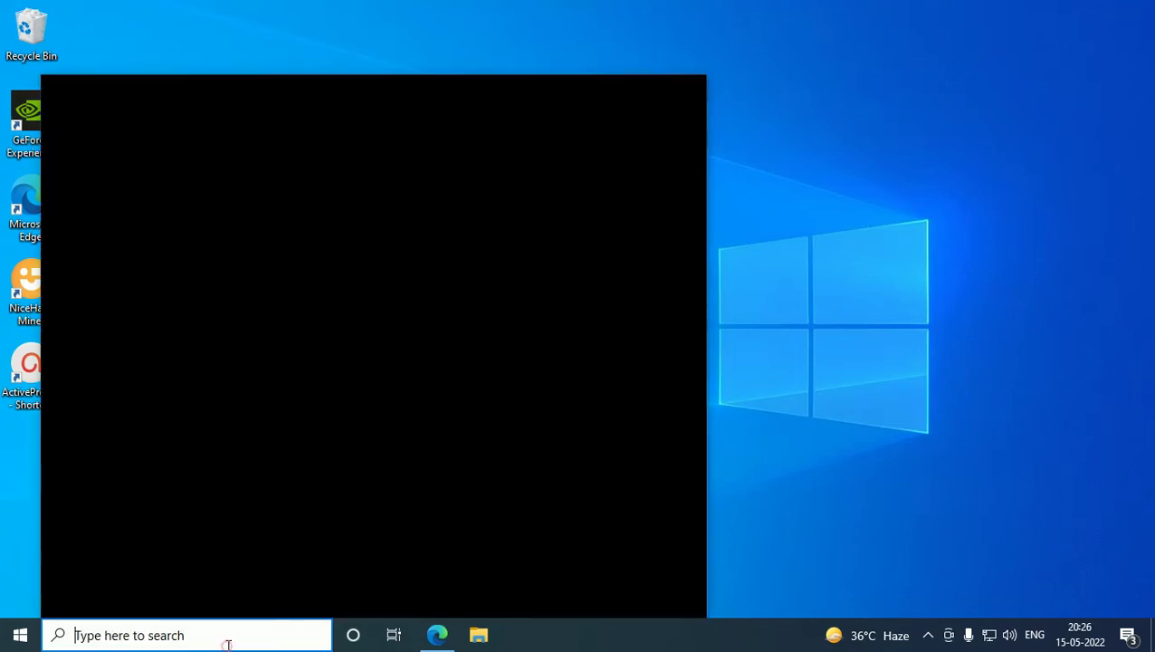
type("windo")
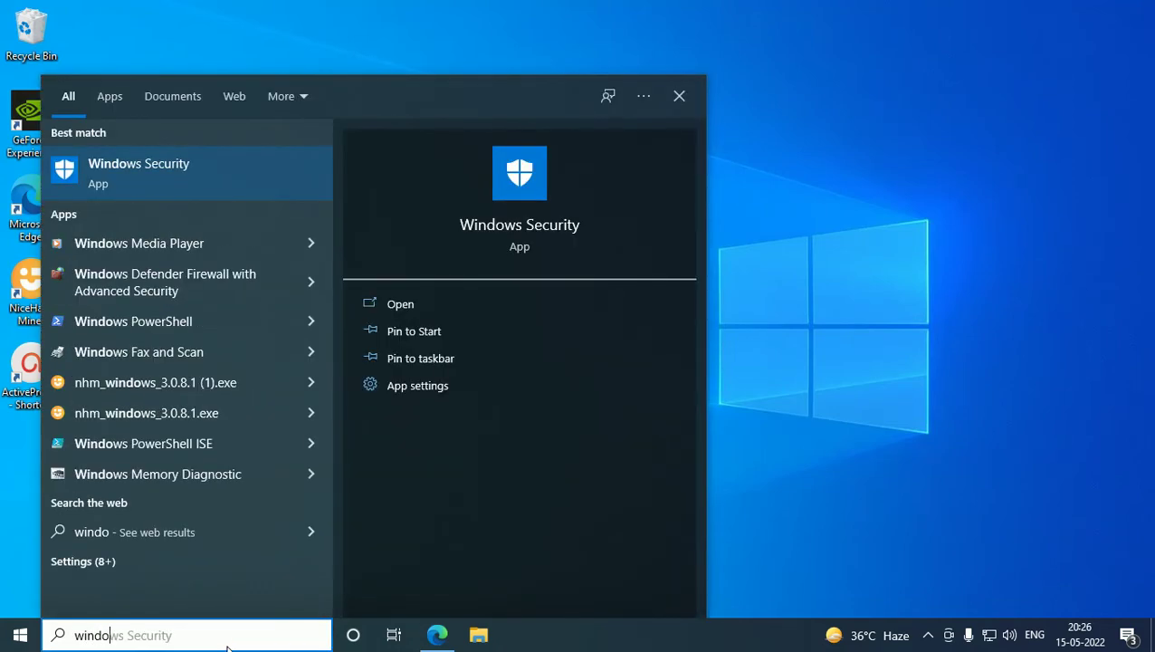
left_click(188, 177)
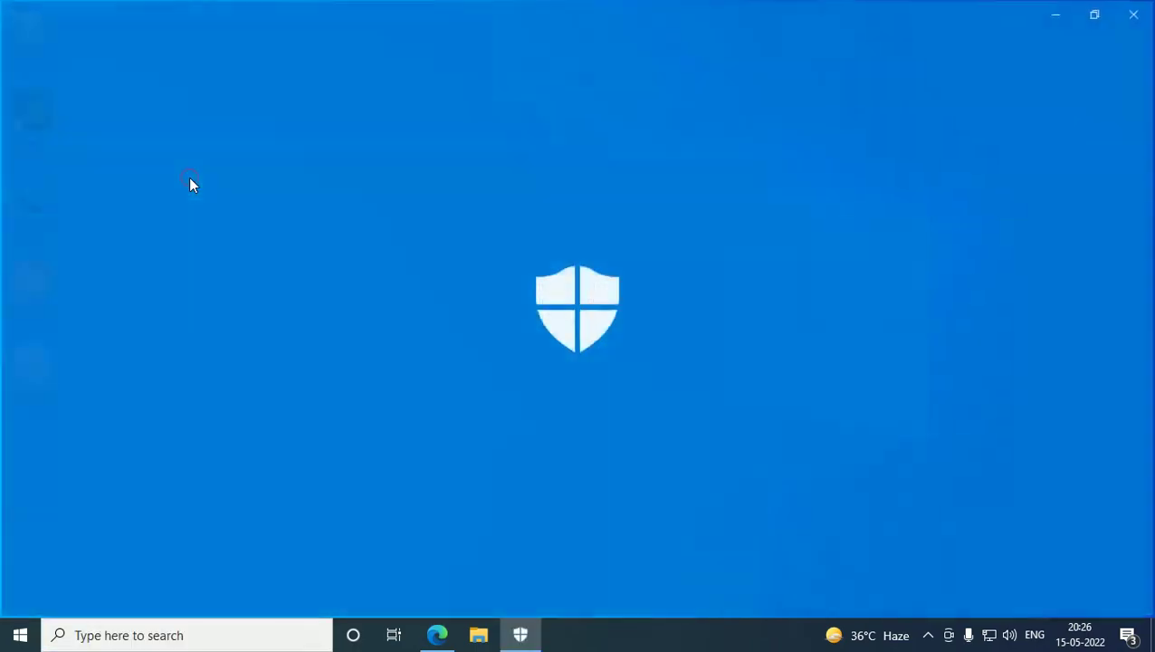
left_click(391, 265)
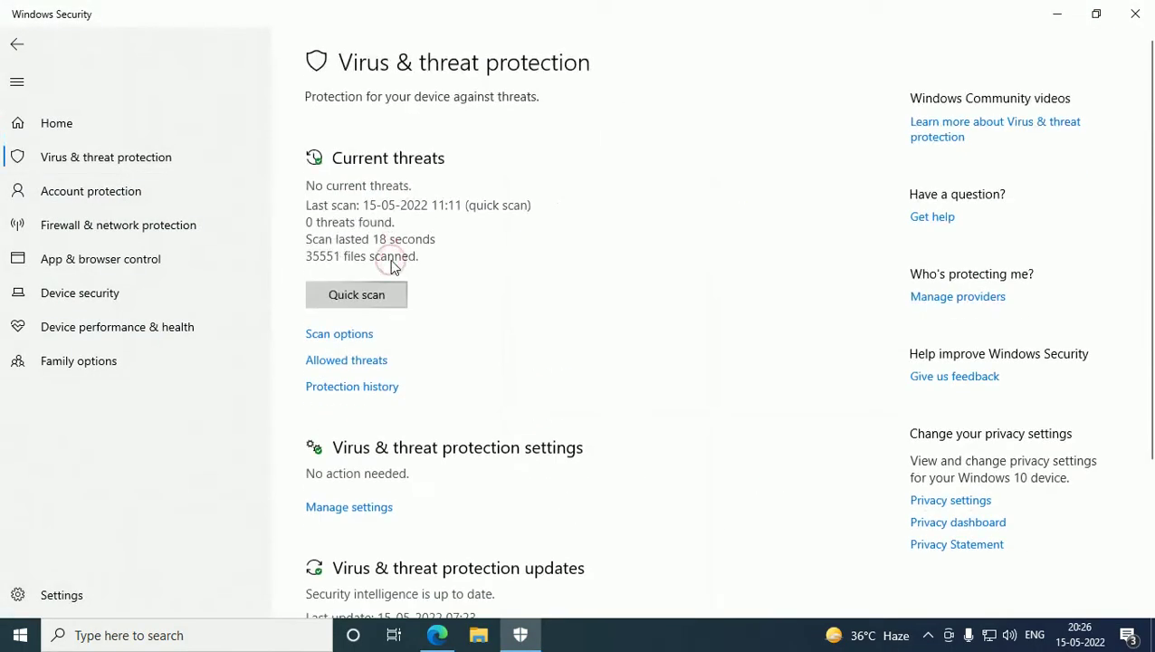
left_click(372, 512)
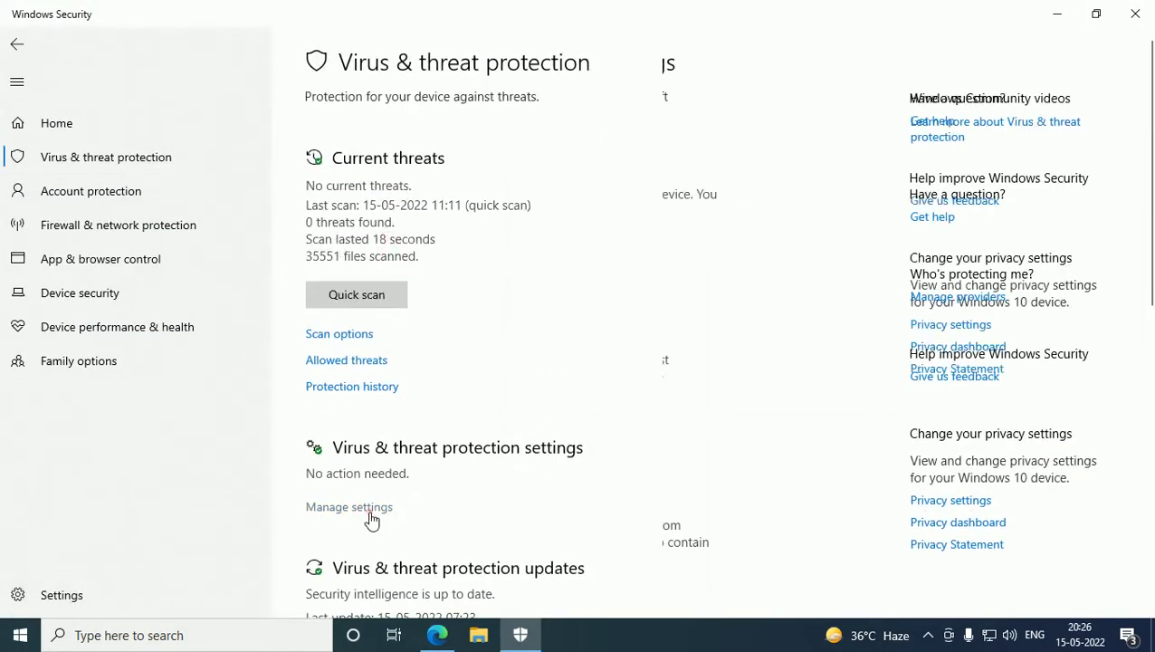
- Add the Downloads folder as a Microsoft Defender Antivirus folder exclusion and close Windows Security
scroll(380, 426, "down", 8)
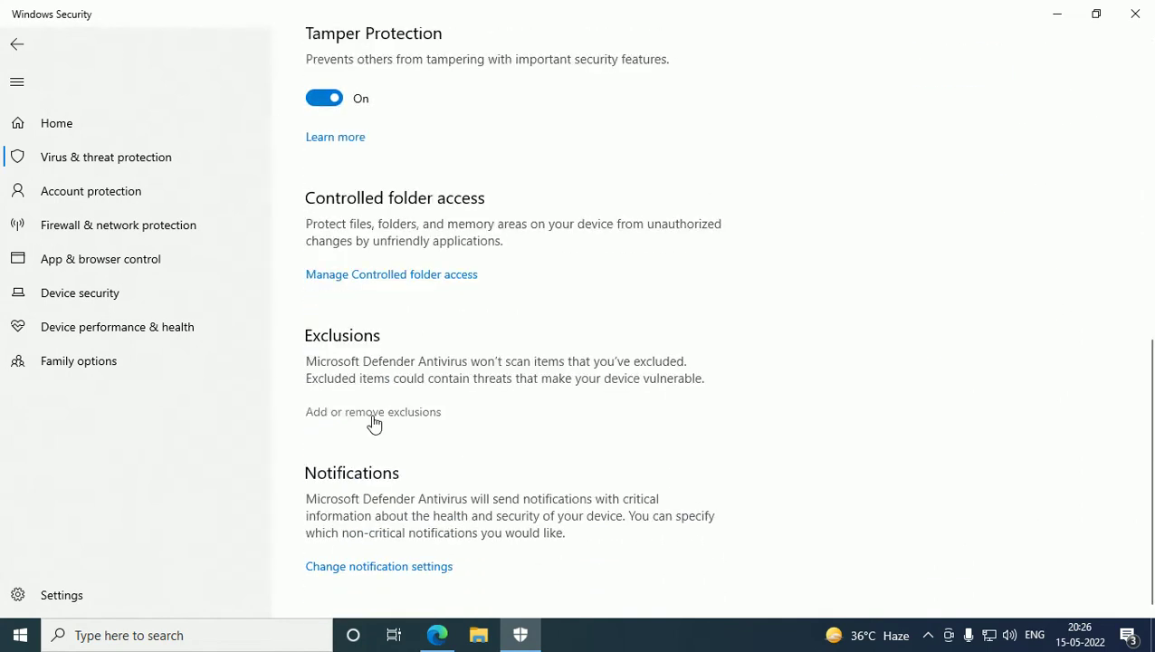
scroll(374, 424, "up", 1)
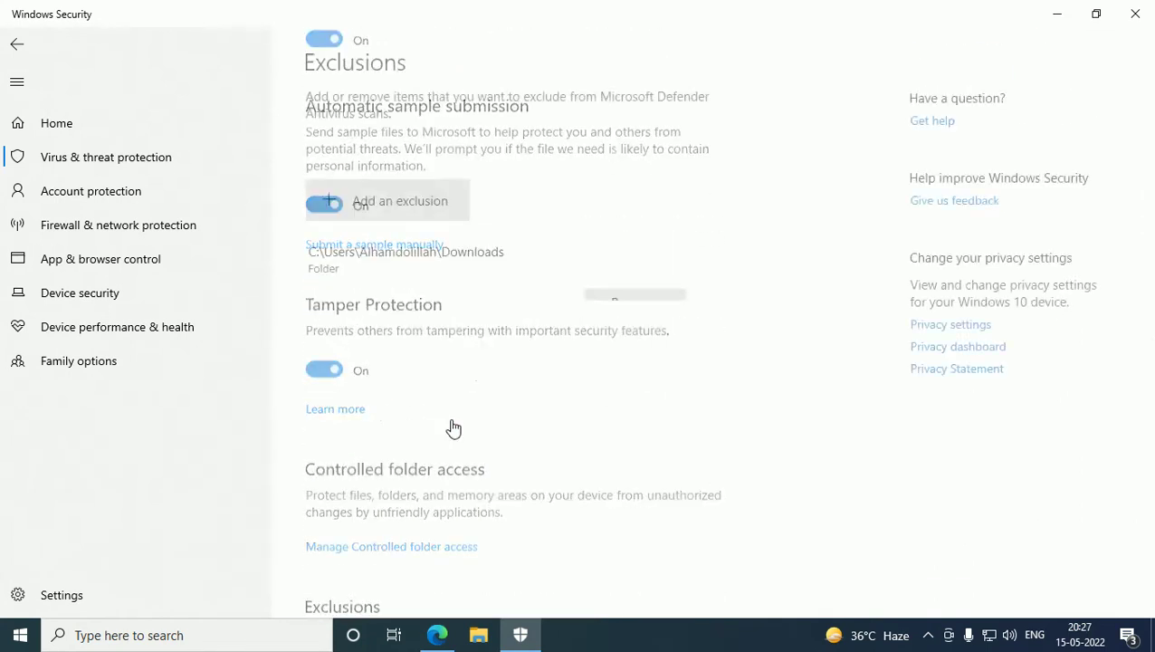
left_click(348, 205)
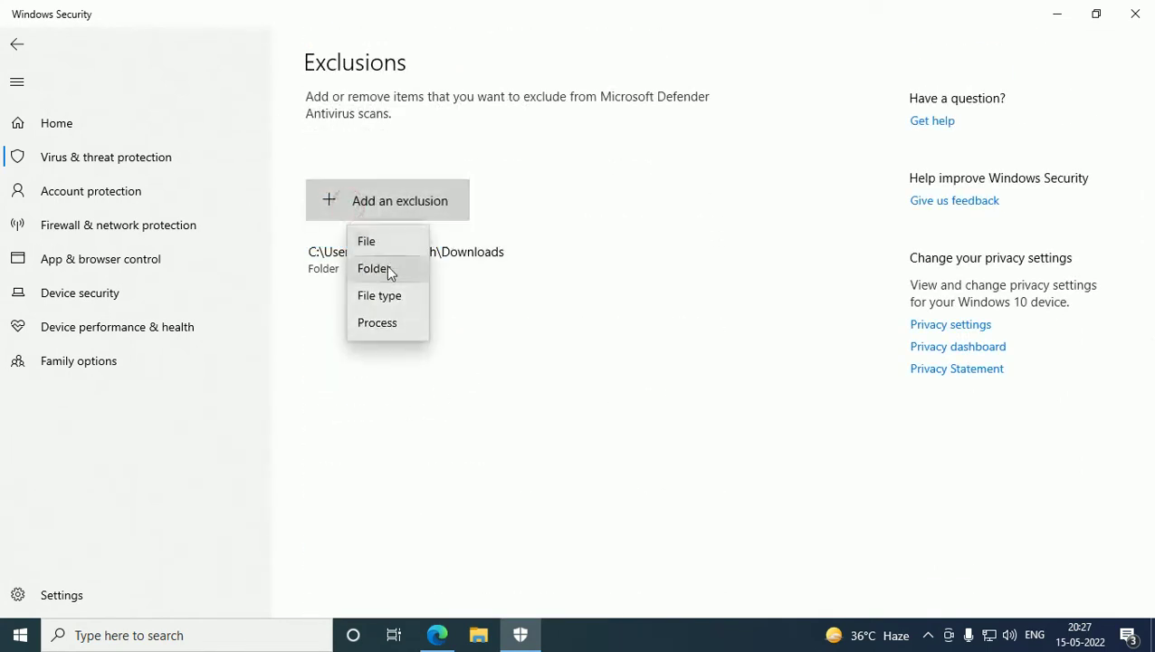
left_click(386, 269)
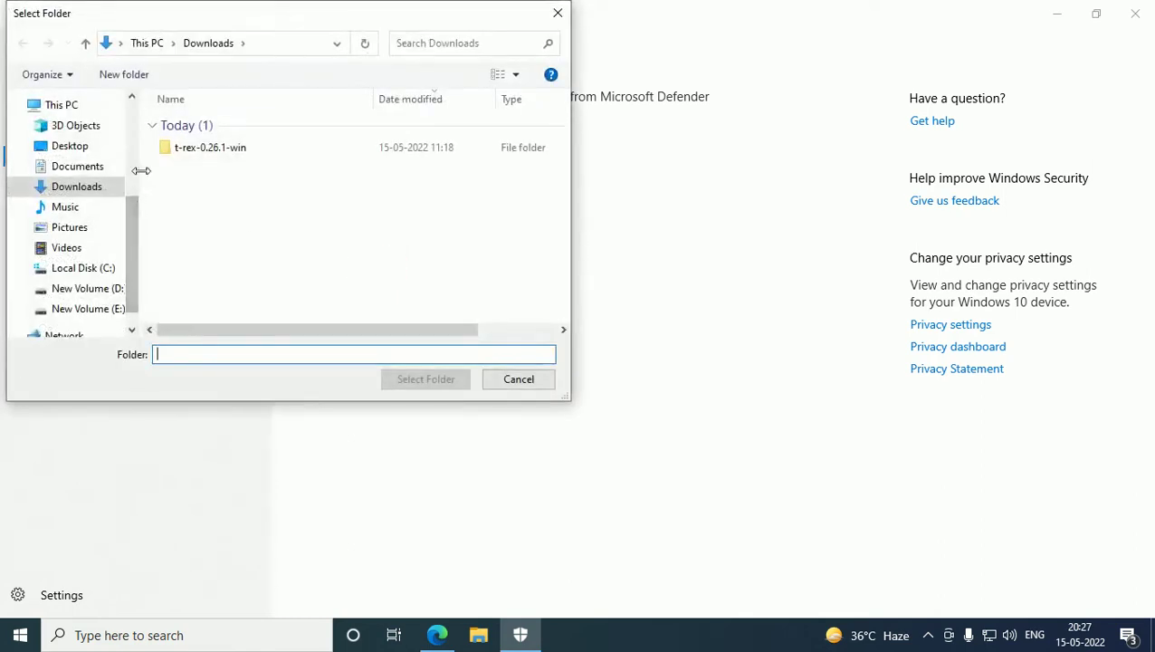
left_click(98, 190)
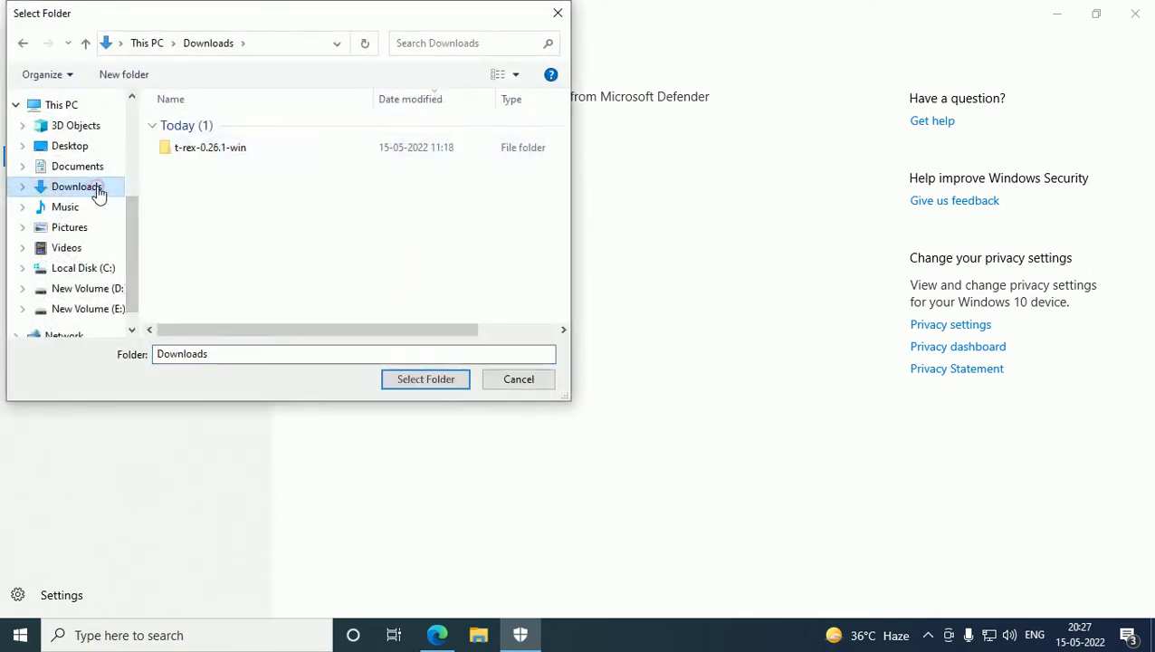
left_click(422, 387)
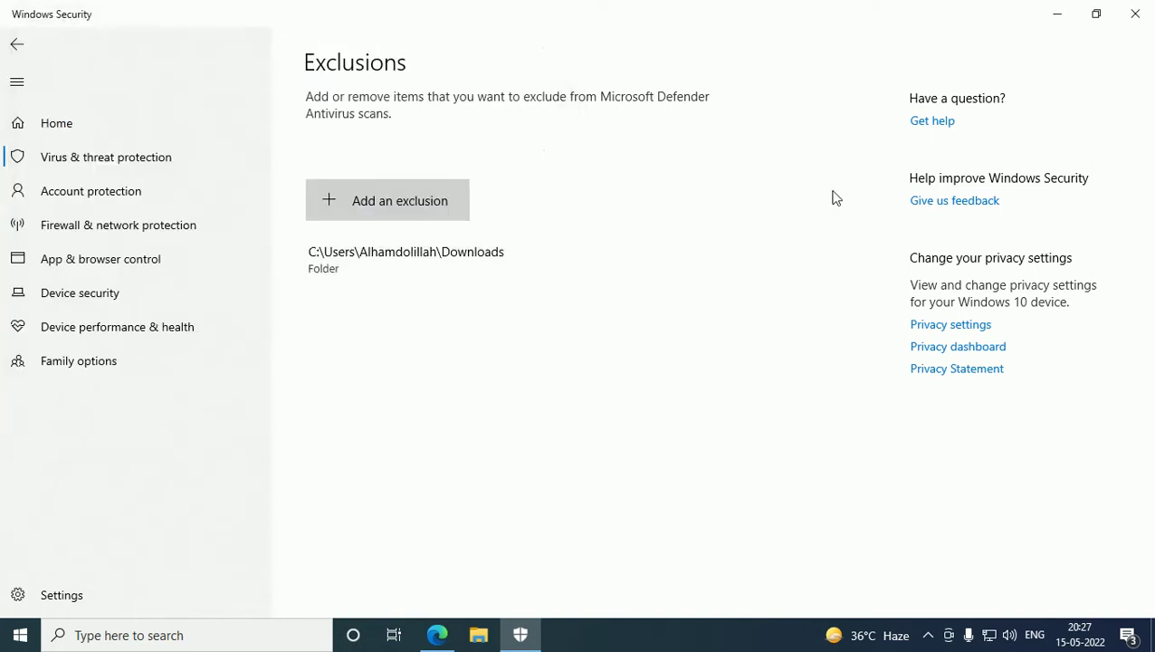
left_click(1135, 13)
right_click(597, 163)
left_click(618, 215)
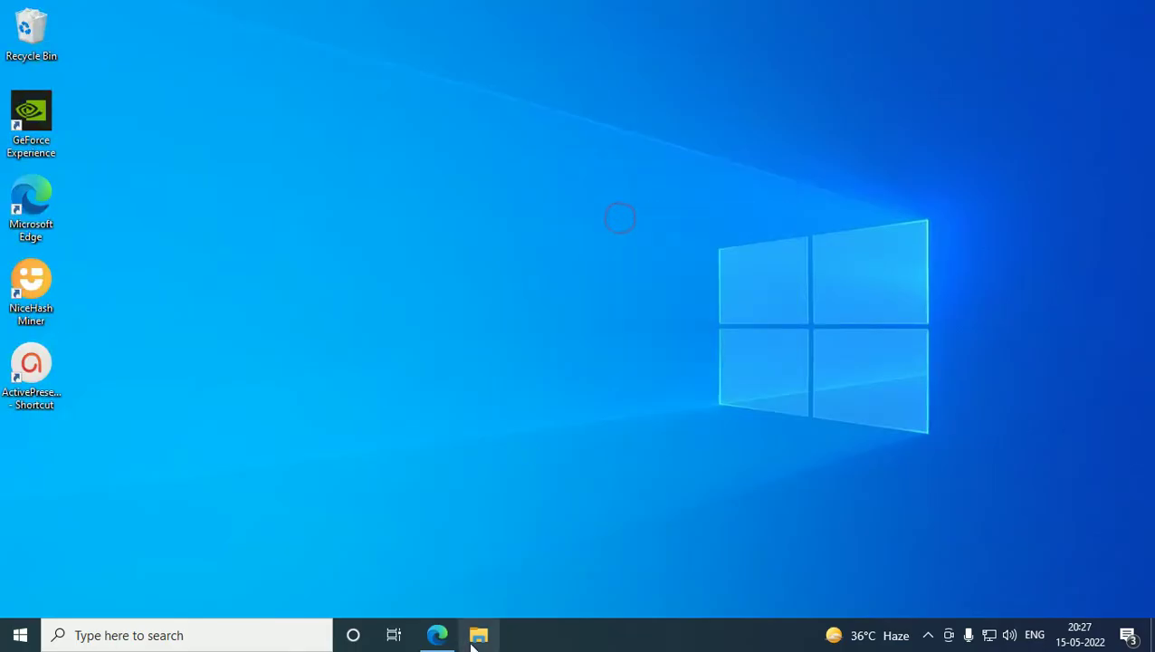
- Switch to File Explorer and open the extracted t-rex-0.26.1-win folder in Downloads to view its ETH batch files
left_click(437, 634)
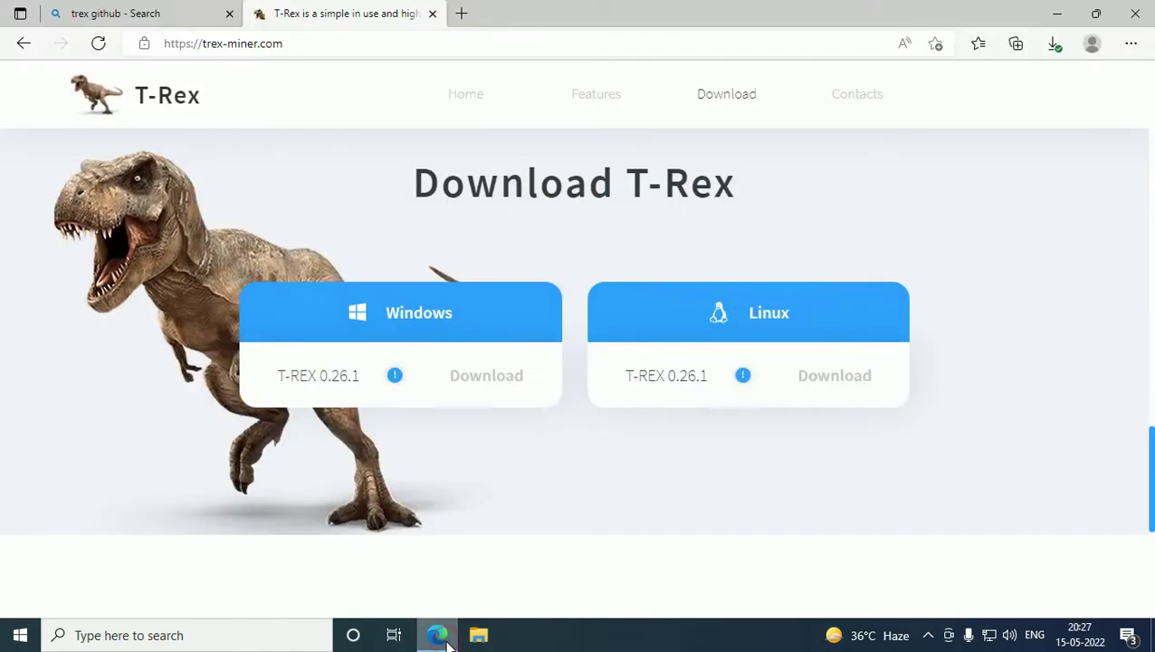
left_click(478, 634)
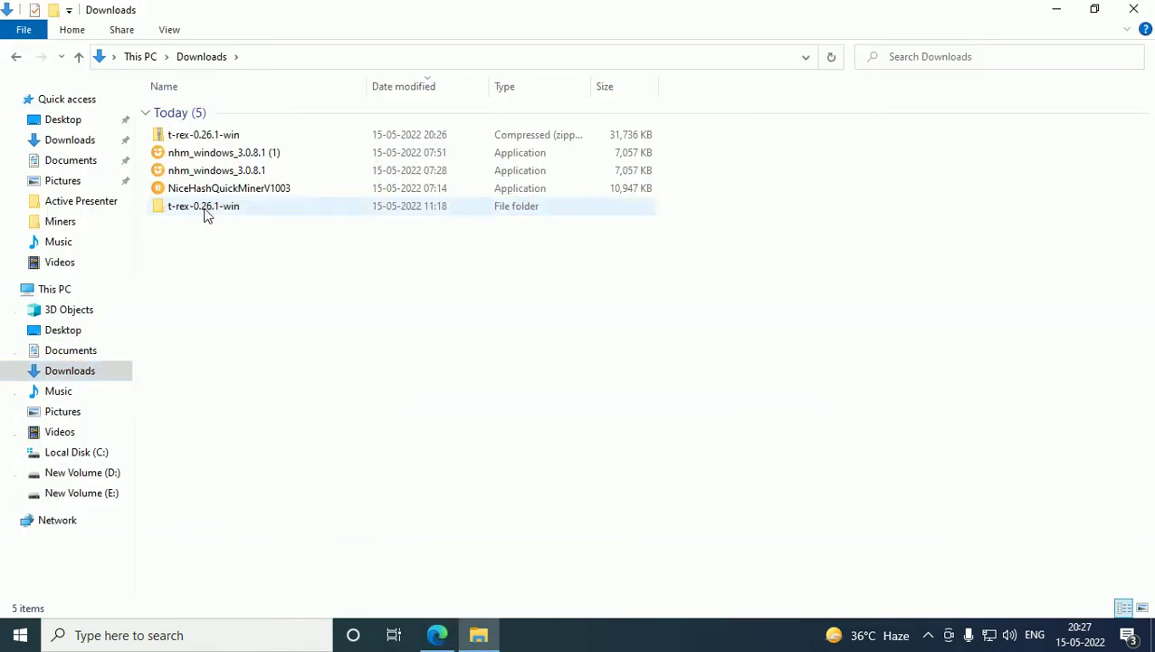
double_click(231, 217)
key("alt+Left")
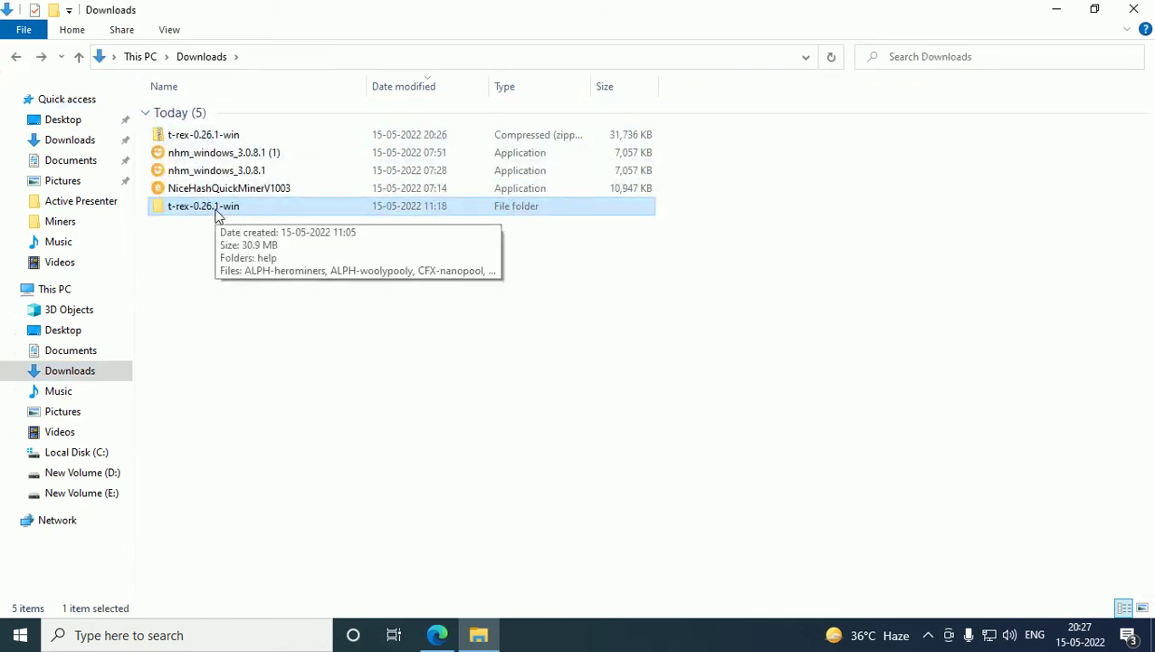
double_click(218, 214)
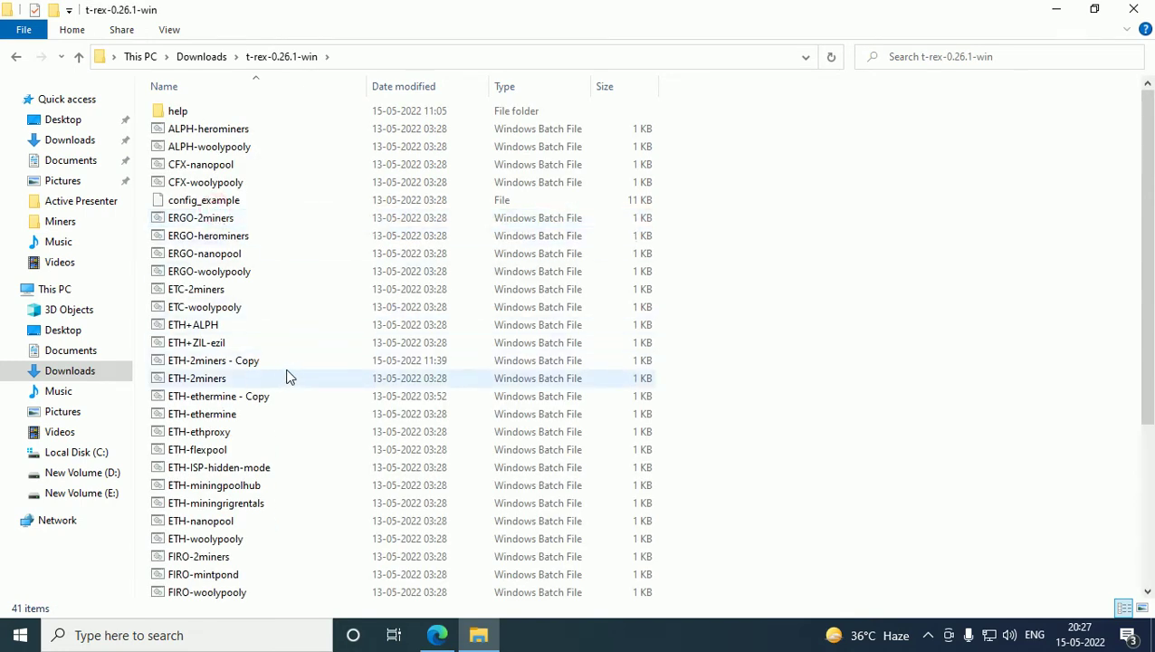
left_click(393, 363)
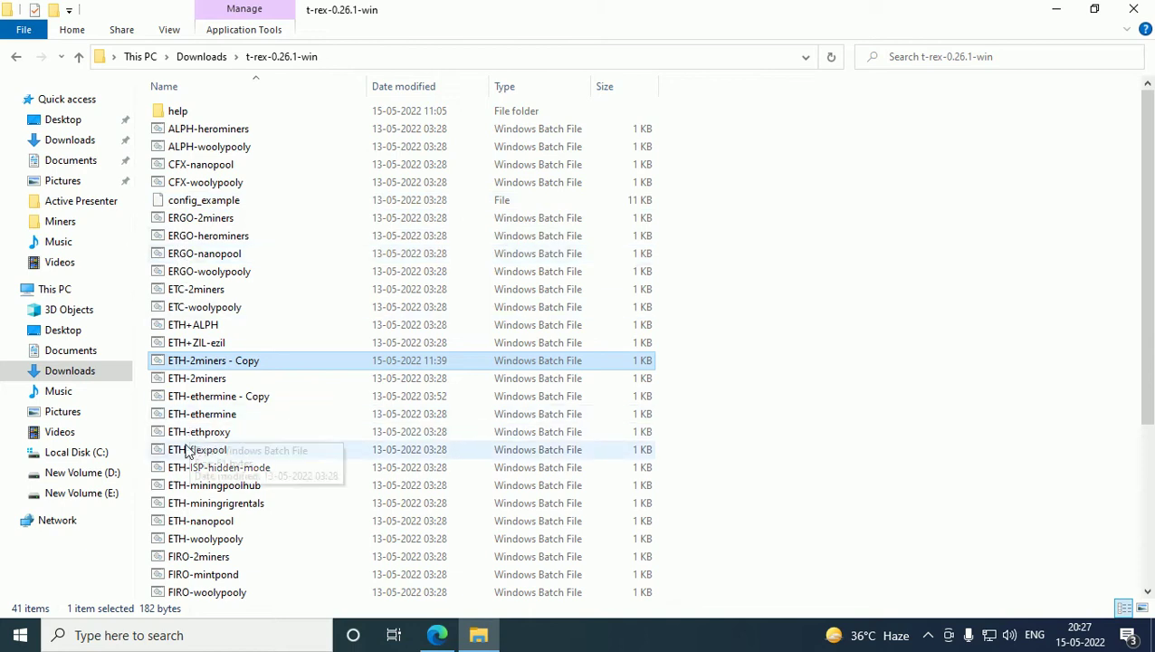
left_click(744, 368)
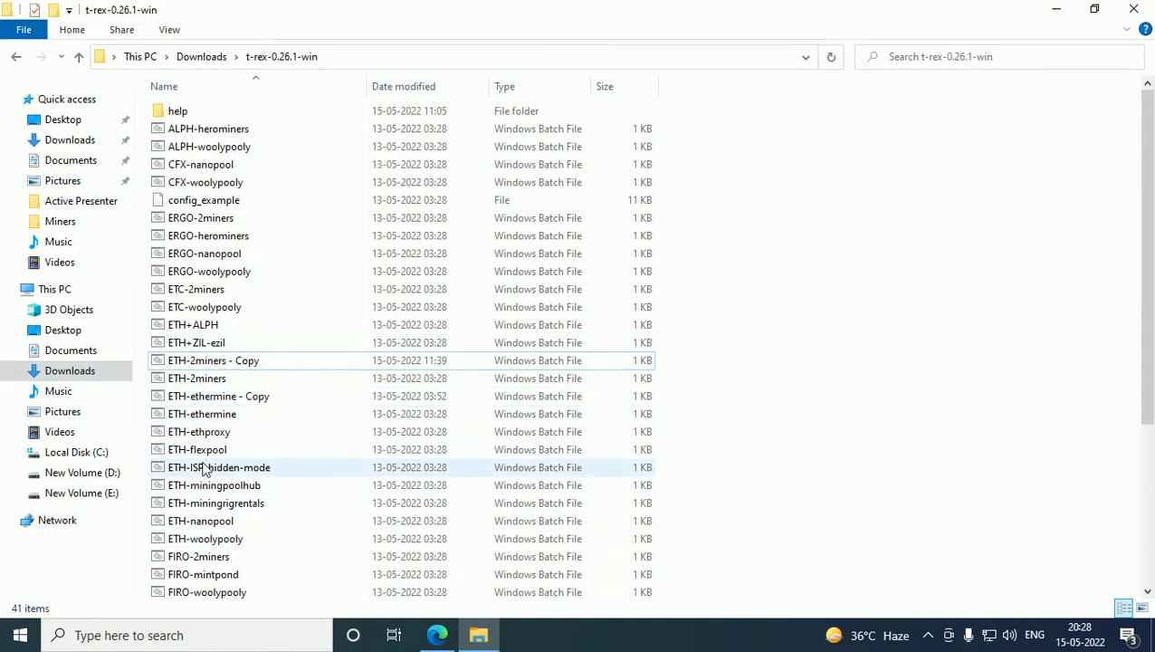
- Switch to Edge, search for "mining pool stats" in a new tab and open the Mining Pool Stats website
left_click(443, 639)
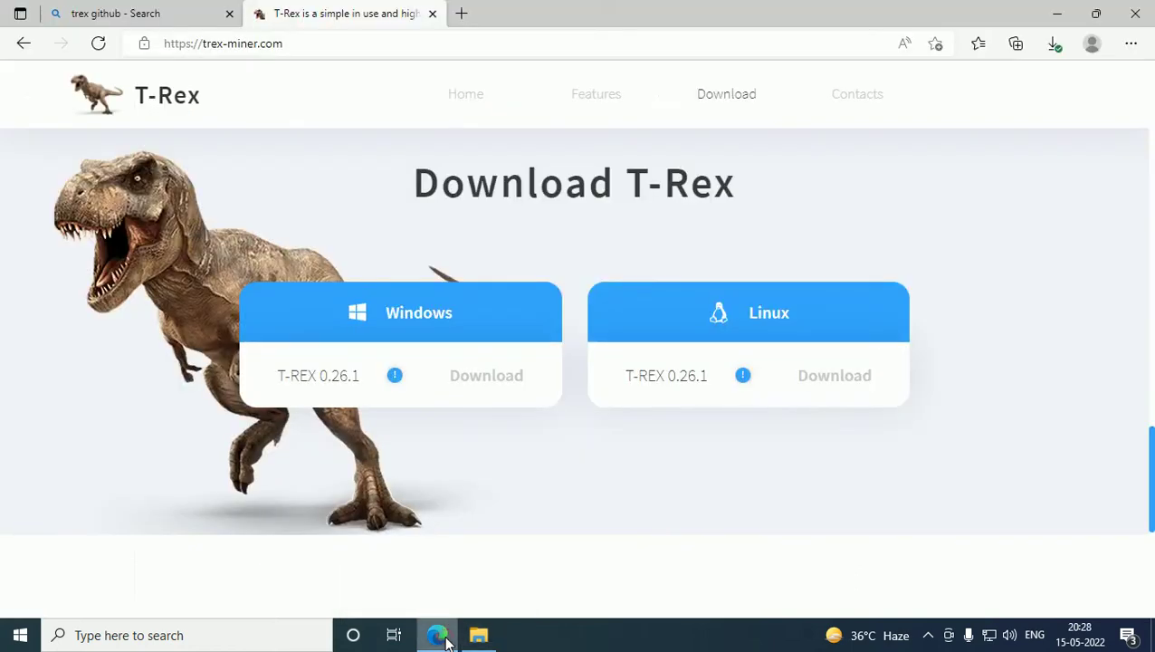
left_click(461, 14)
type("mining")
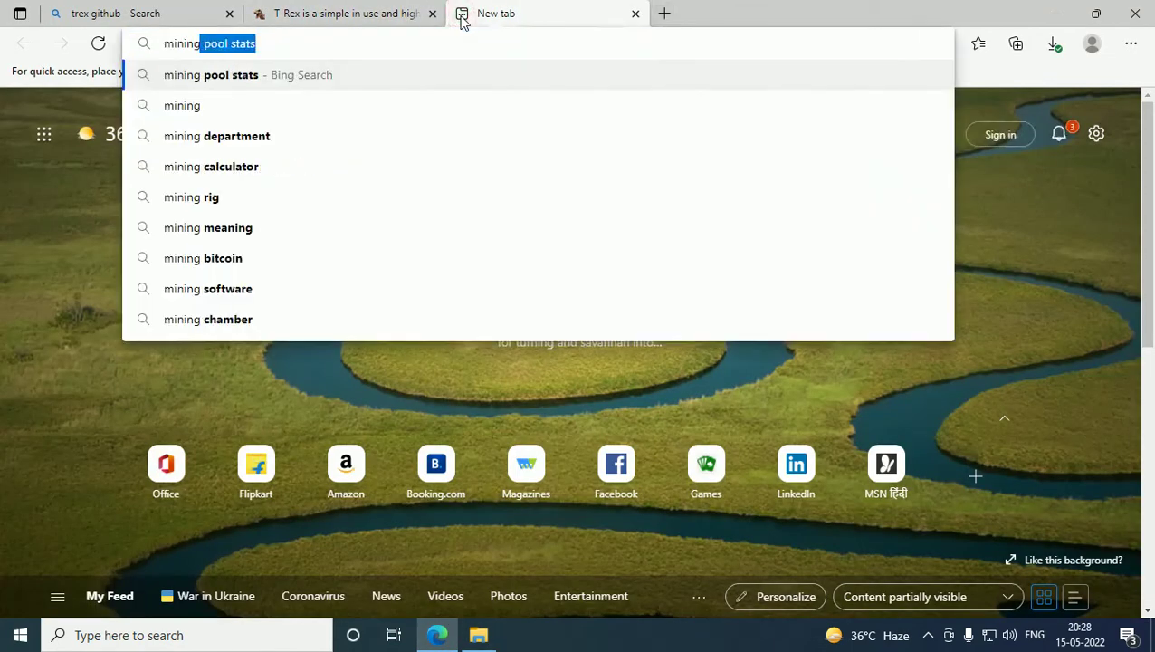
key("Return")
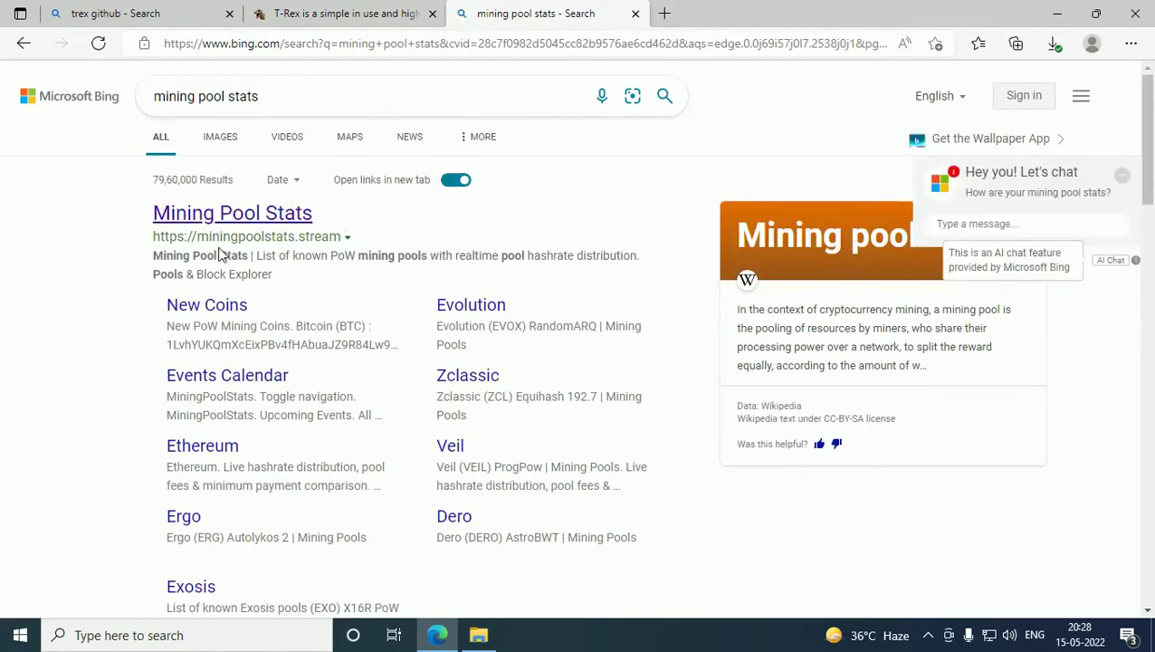
left_click(274, 217)
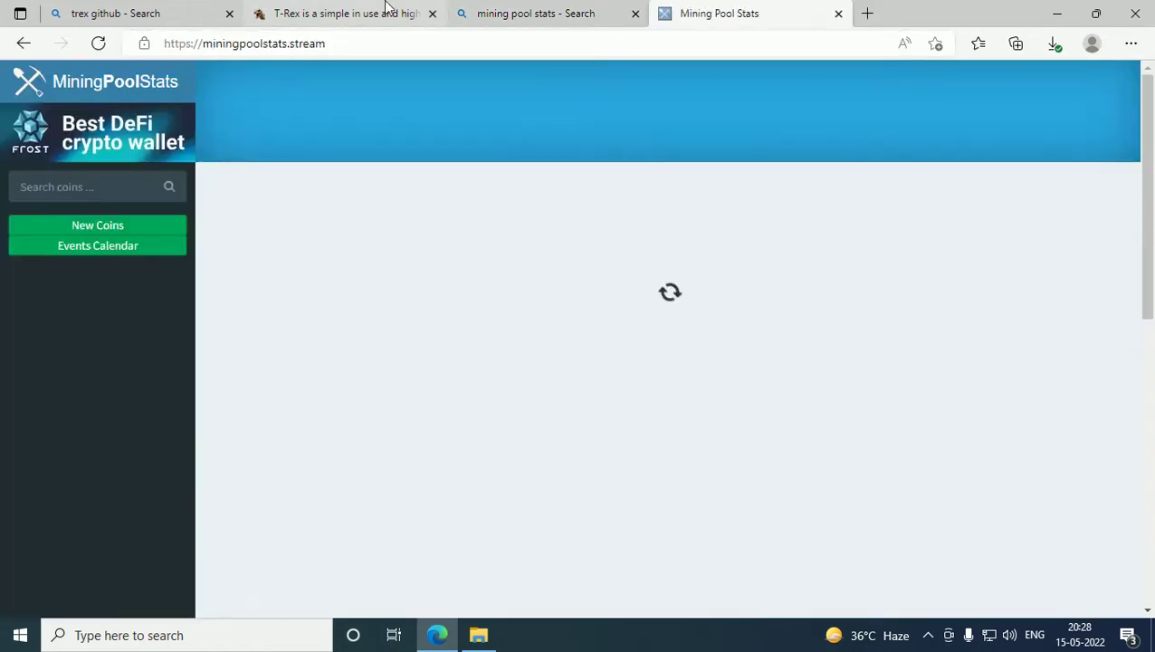
- Close the T-Rex website tab and the mining pool stats search tab
left_click(385, 7)
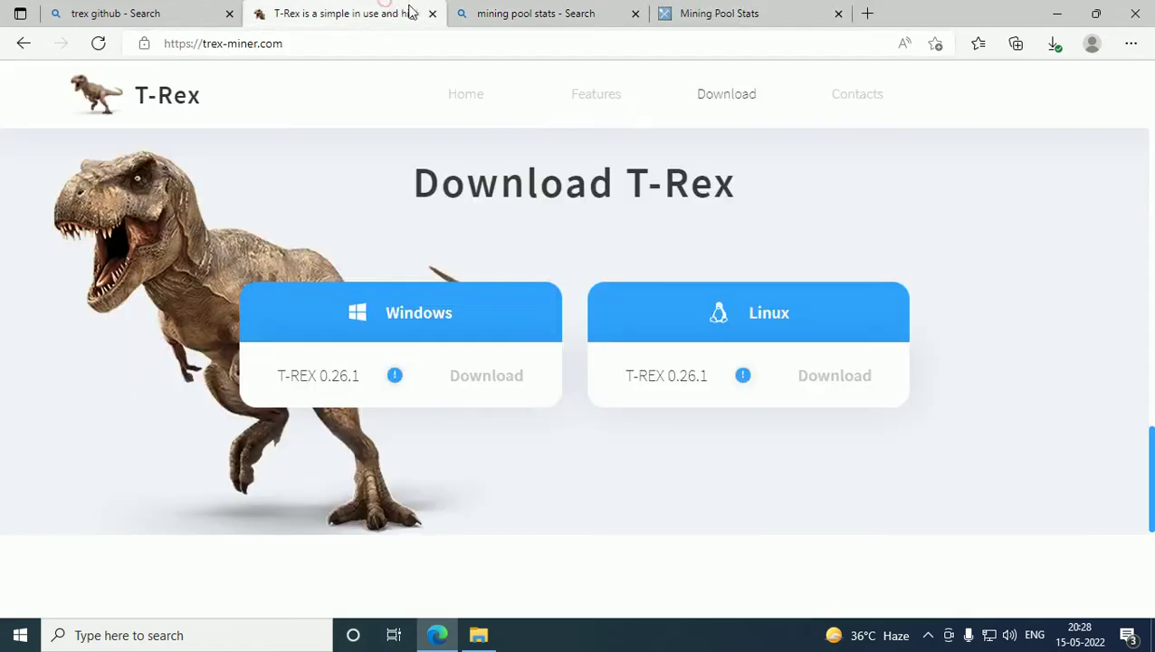
left_click(432, 13)
left_click(432, 13)
- Search the coins for "eth" and open the list of Ethereum mining pools
left_click(140, 179)
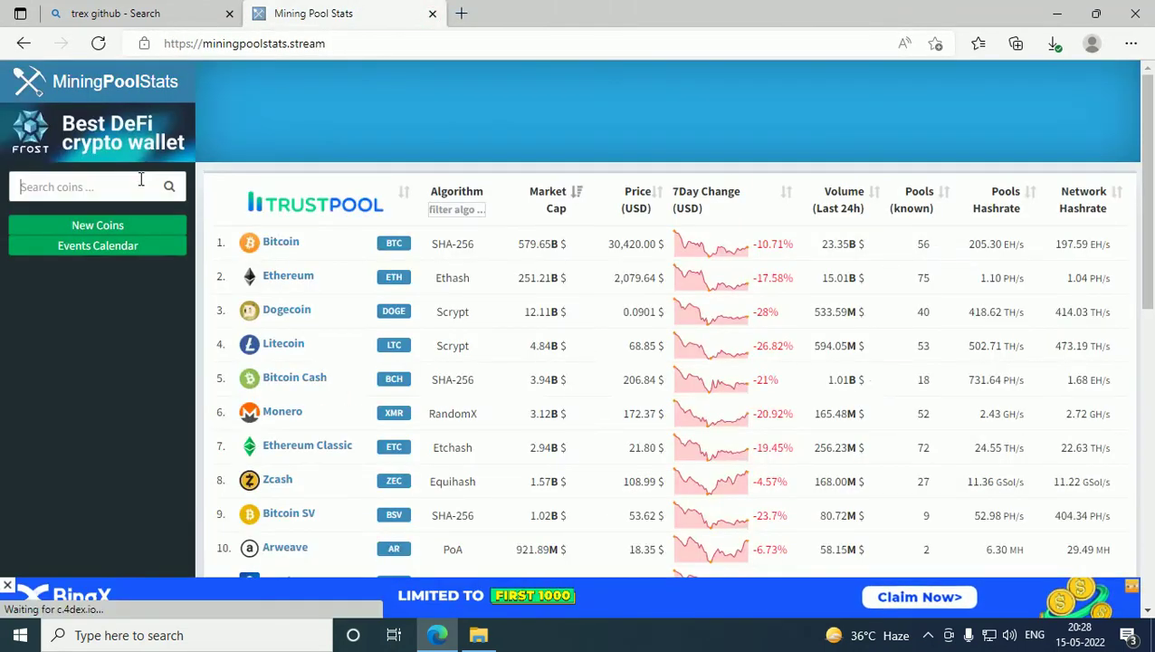
type("eth")
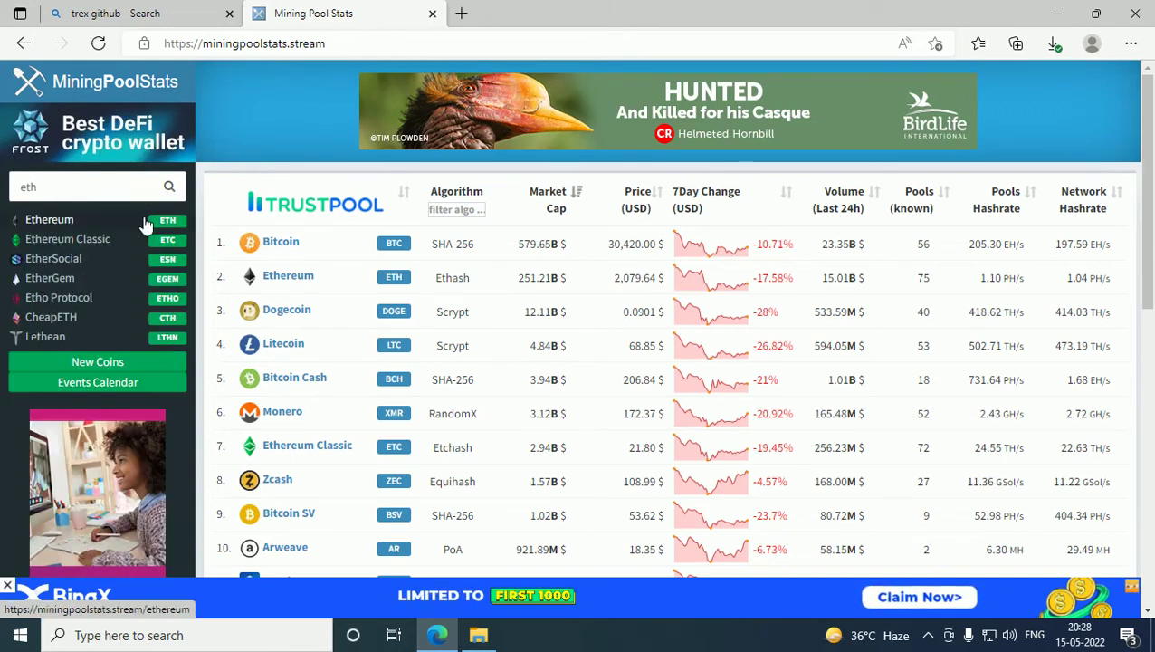
left_click(144, 225)
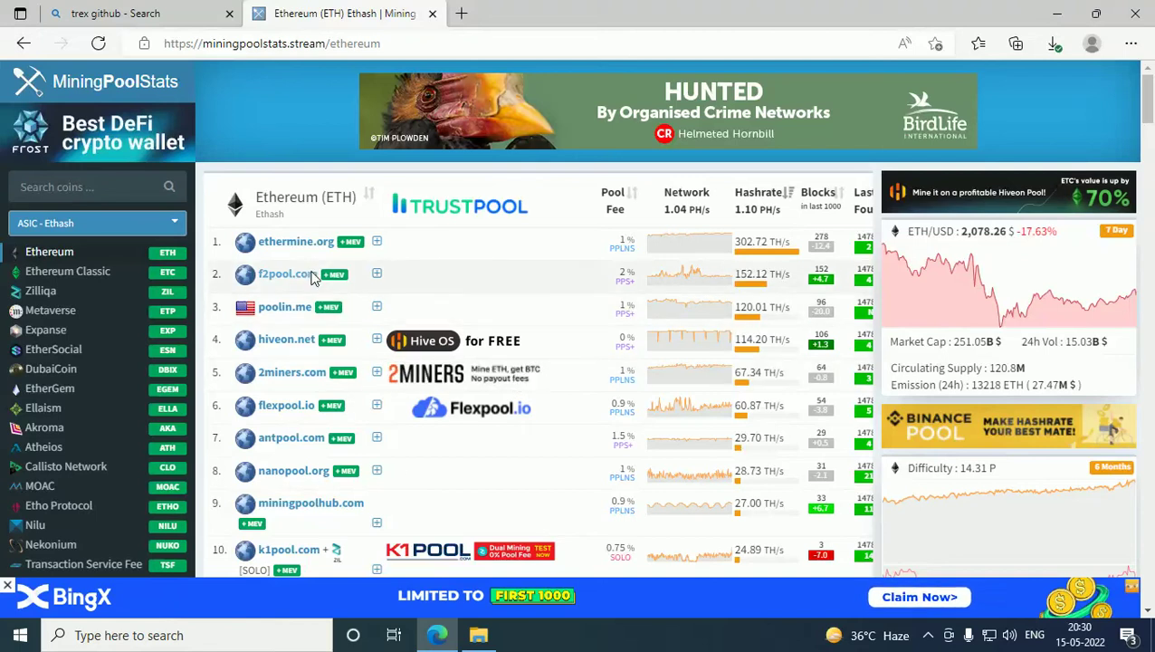
- Search for "2miners" in a new tab, open the 2Miners website and close the search tab
left_click(462, 13)
type("2miners")
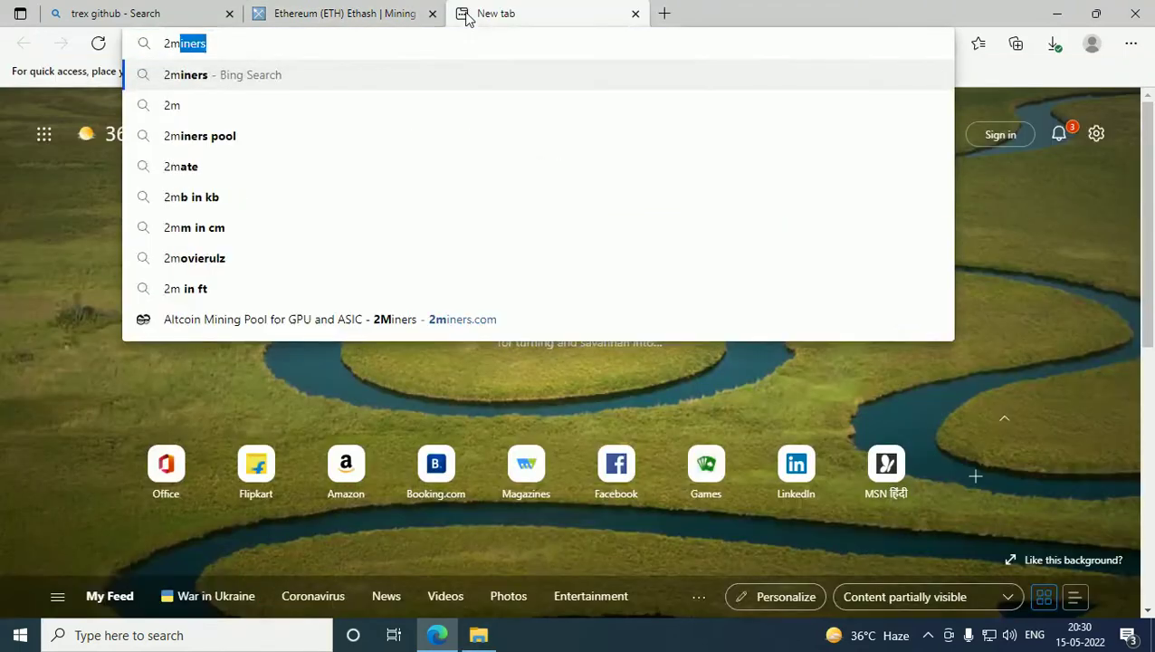
key("Return")
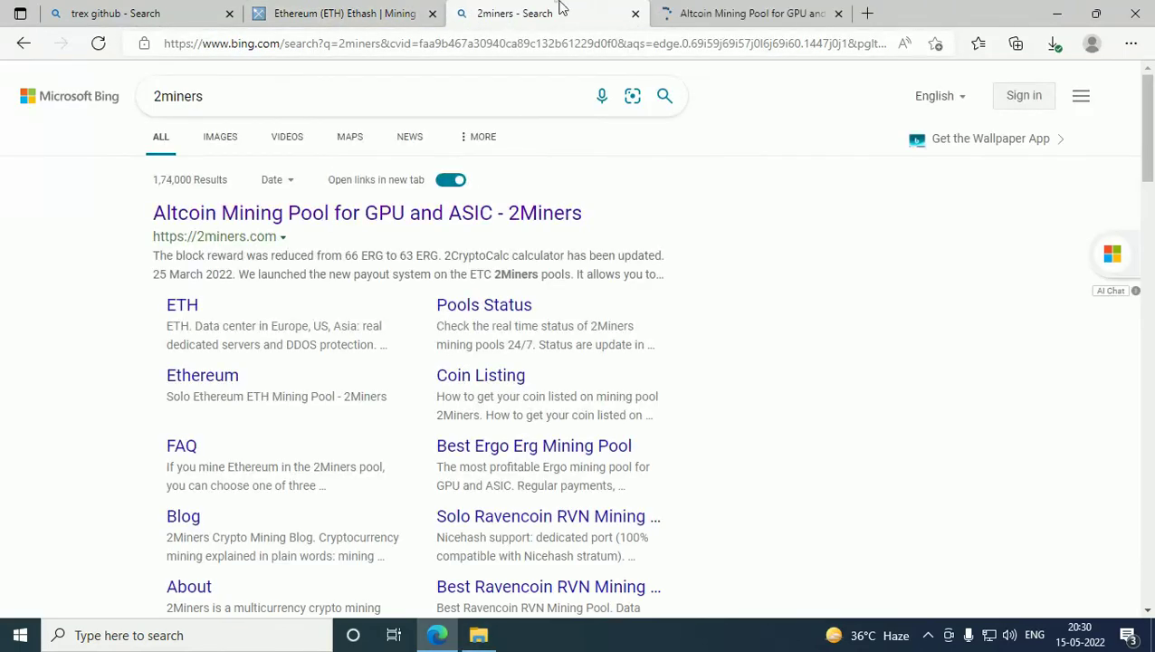
left_click(633, 15)
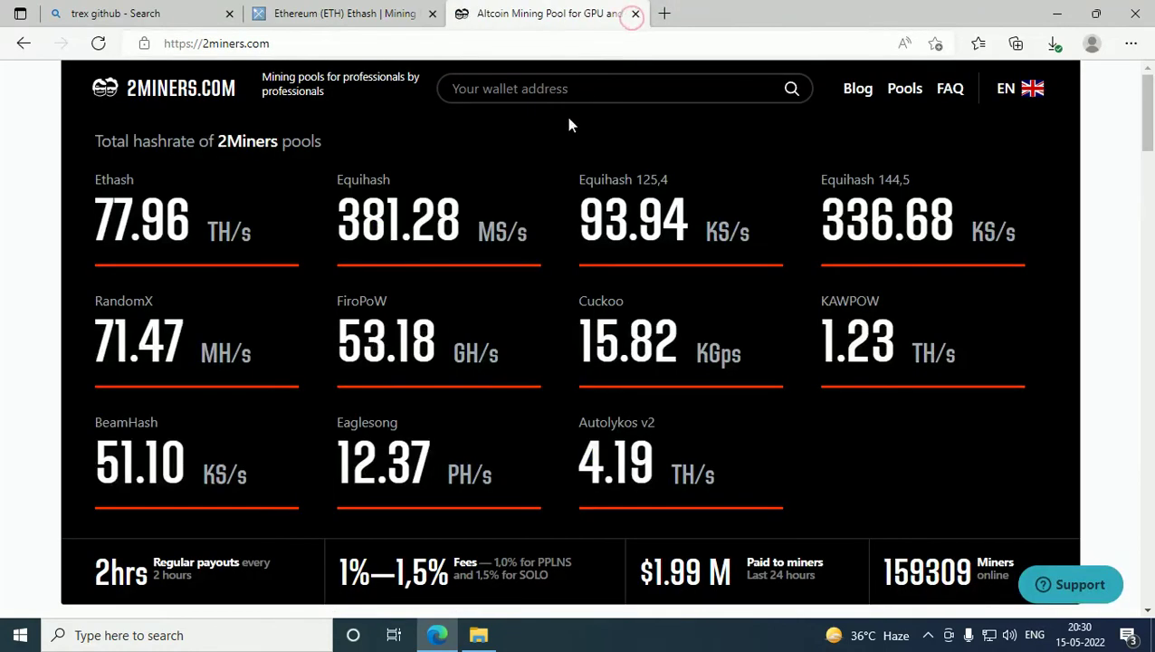
- Choose the Ethereum pool on 2Miners and open its Quick Start guide
left_click(557, 88)
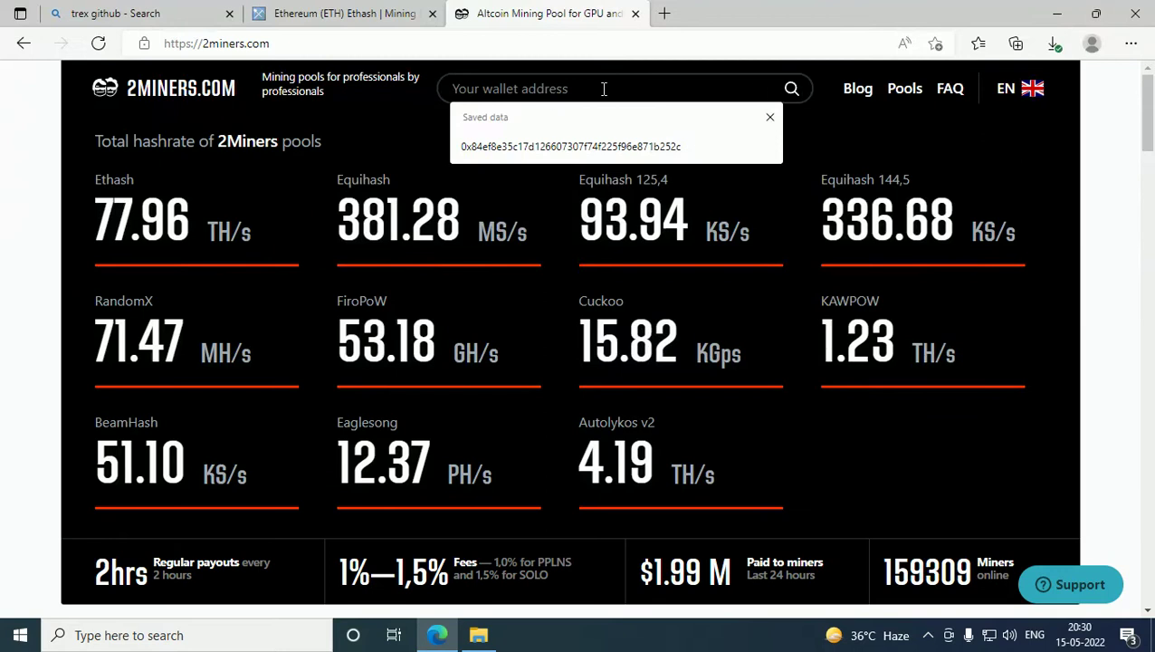
left_click(386, 131)
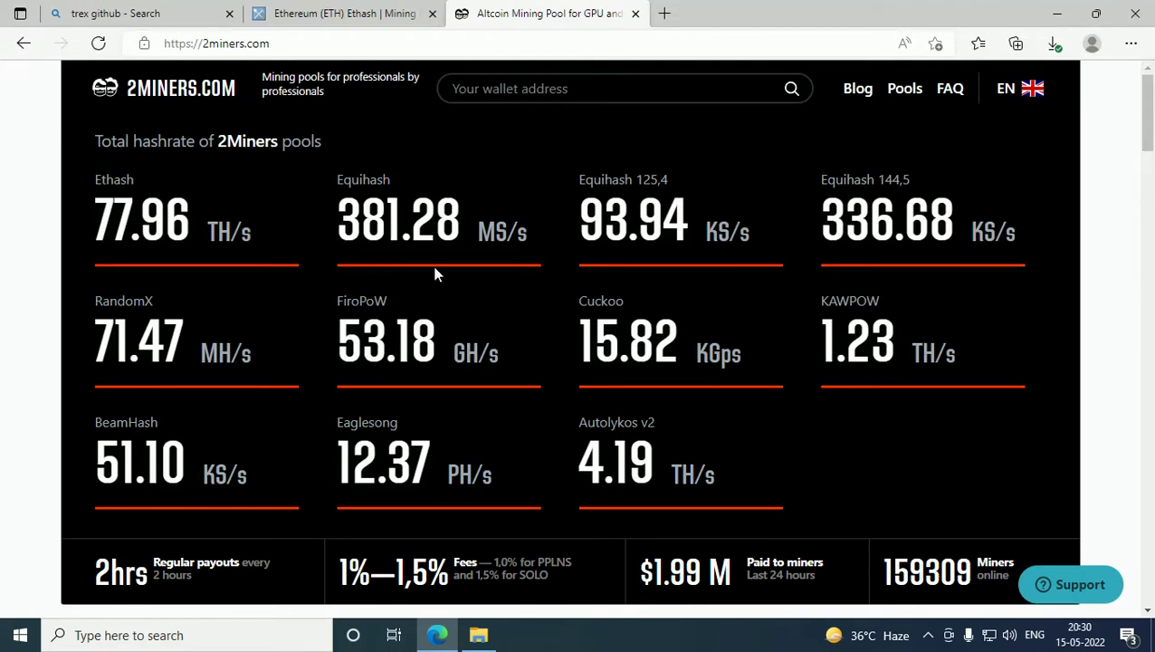
scroll(435, 274, "down", 9)
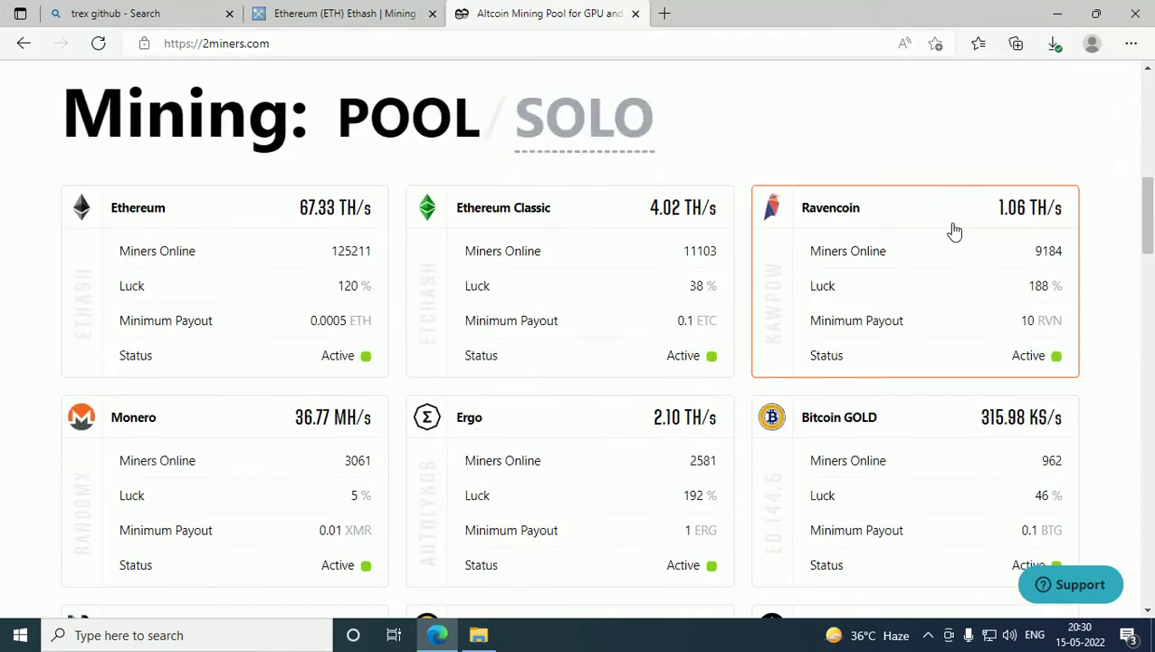
left_click(221, 276)
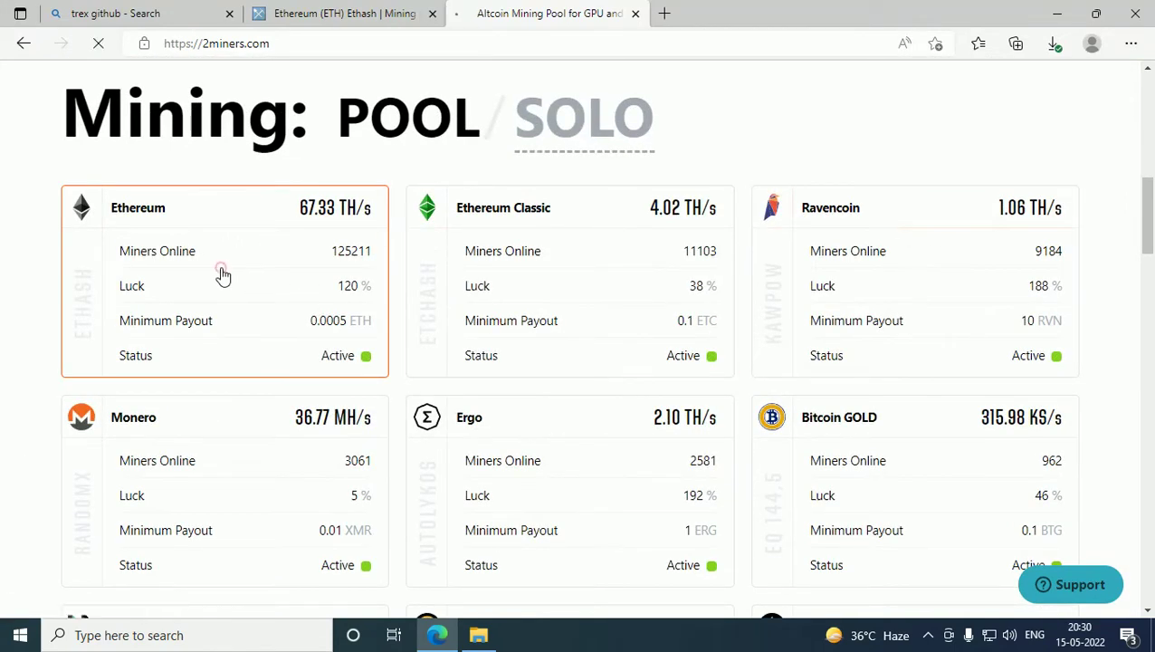
scroll(772, 316, "down", 3)
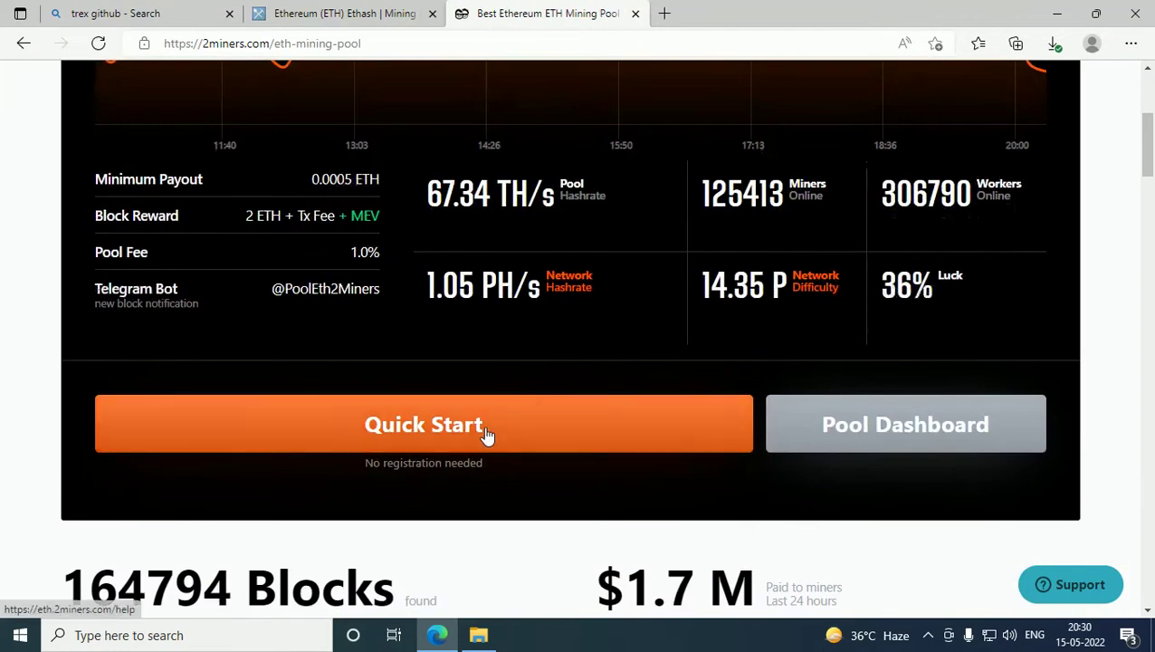
left_click(487, 436)
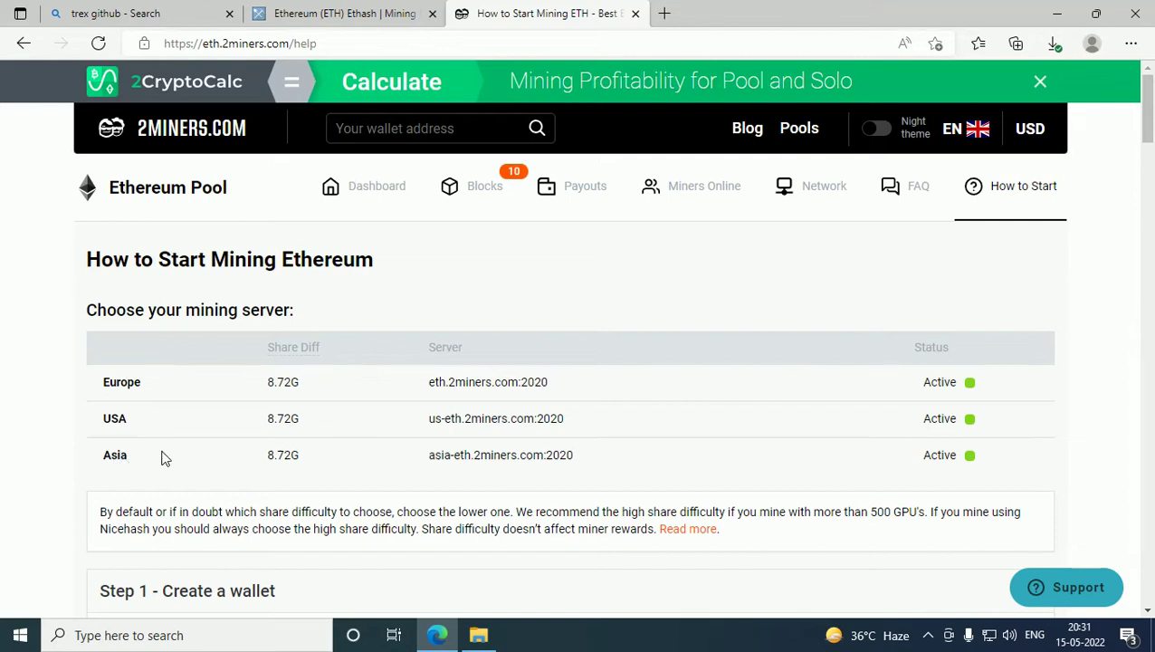
- Copy the Asia server address asia-eth.2miners.com:2020 and switch to the t-rex-0.26.1-win folder in File Explorer
left_click_drag(428, 456, 572, 475)
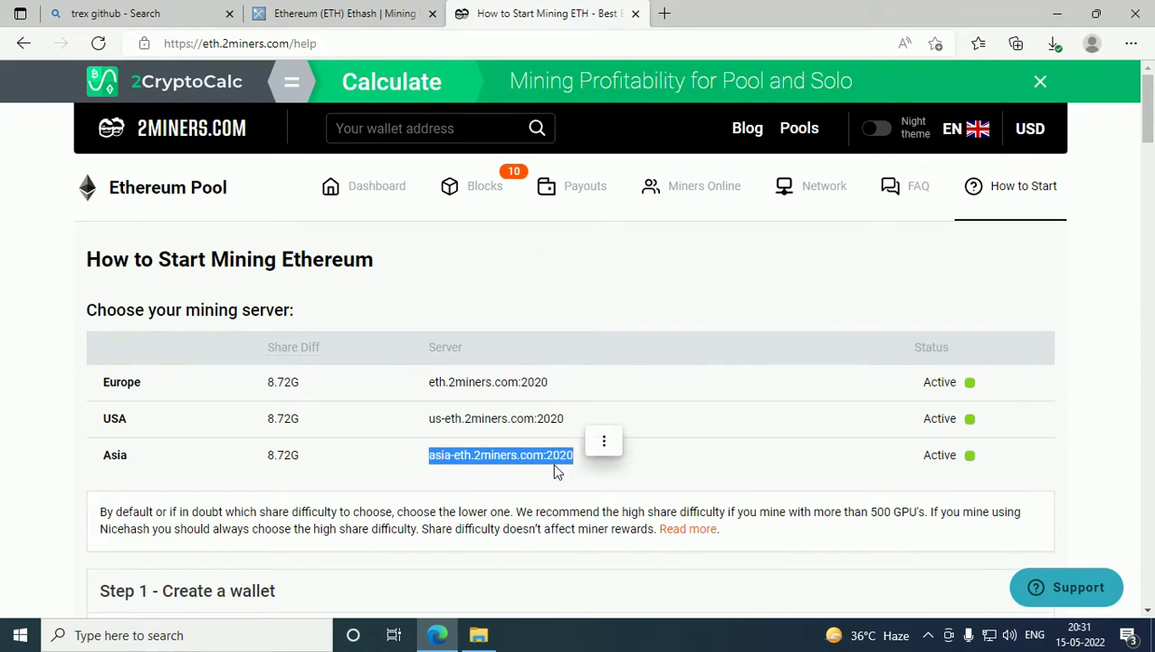
right_click(544, 463)
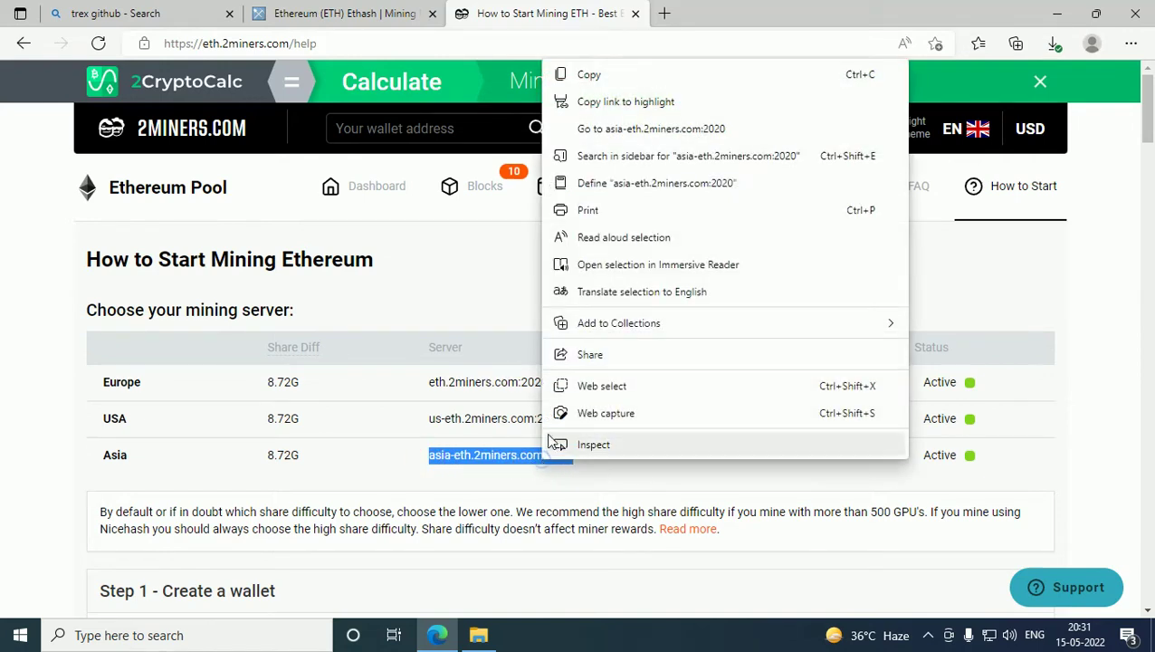
left_click(587, 76)
left_click(482, 635)
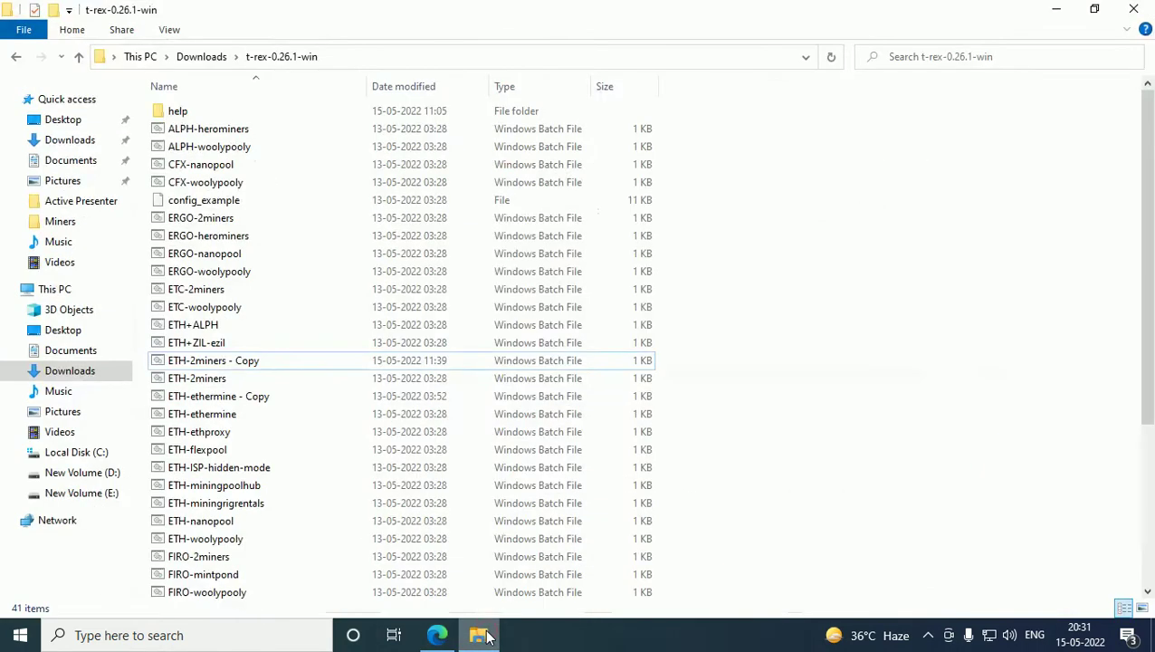
left_click(227, 384)
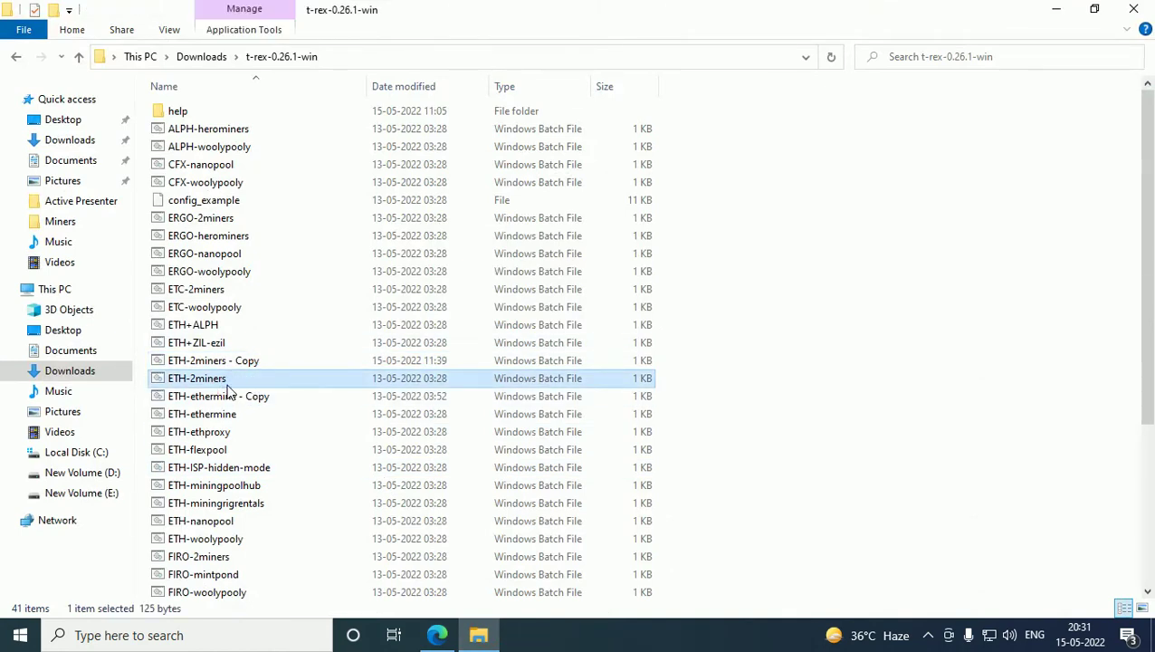
right_click(227, 389)
left_click(290, 284)
left_click(783, 349)
- Open the ETH-2miners - Copy batch file for editing in Notepad
left_click(309, 362)
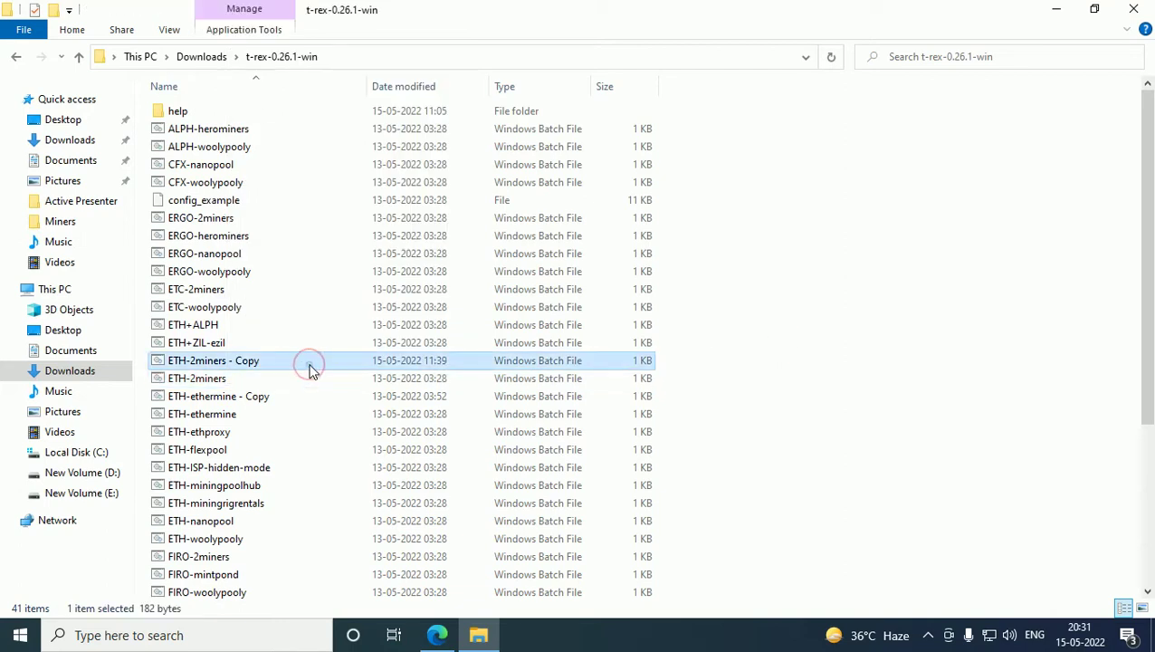
right_click(310, 369)
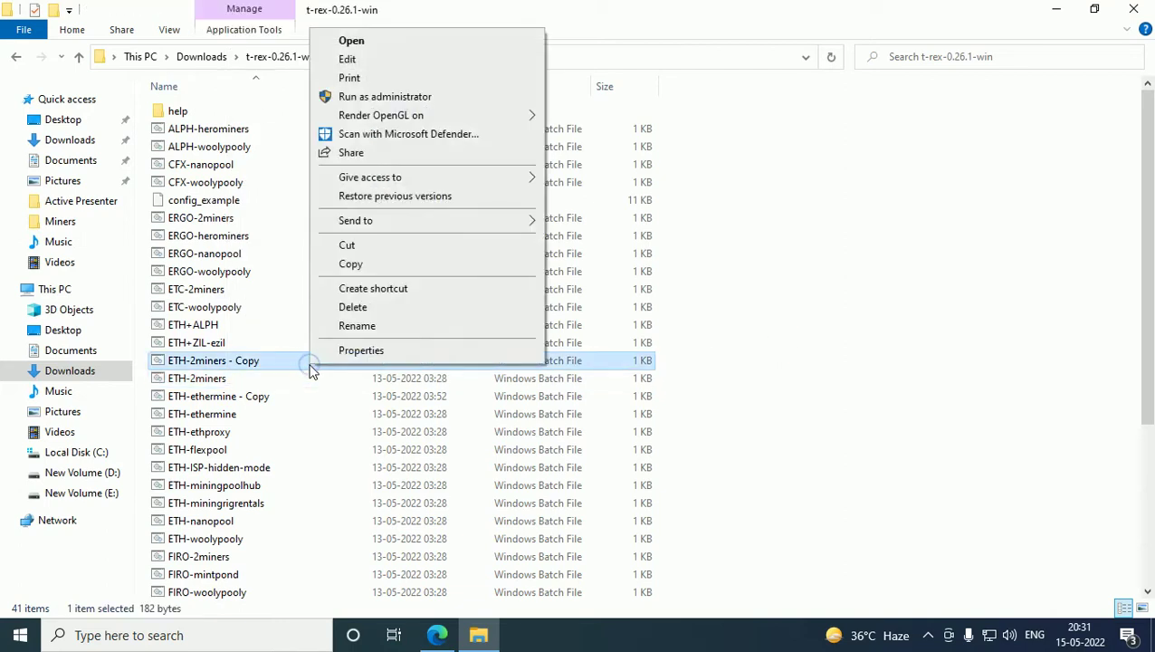
left_click(348, 59)
left_click(907, 121)
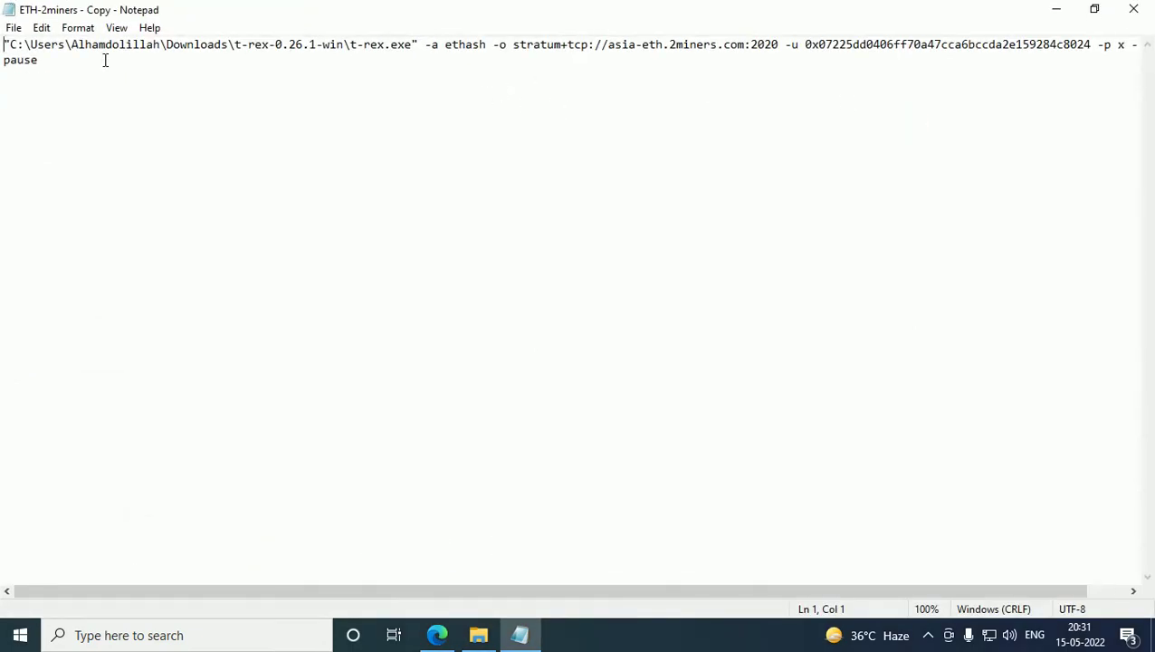
left_click(377, 586)
- Replace the stratum server address in the batch command with asia-eth.2miners.com:2020, copied again from the 2Miners guide in Edge
left_click_drag(608, 44, 774, 52)
key("alt+Tab")
right_click(495, 468)
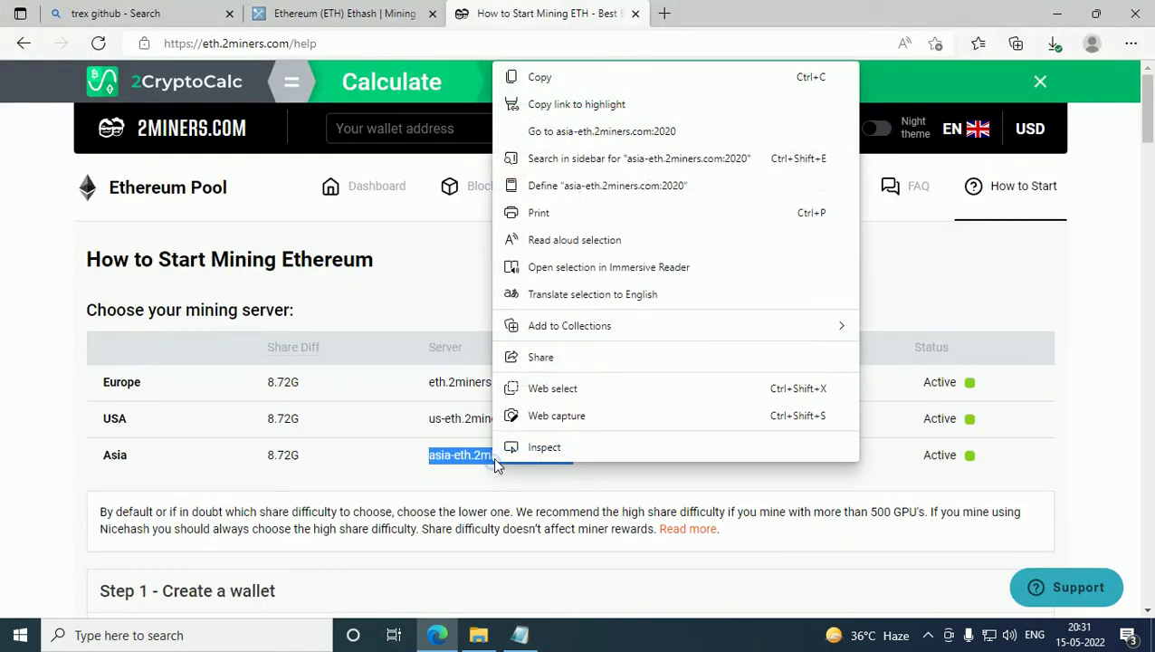
left_click(555, 77)
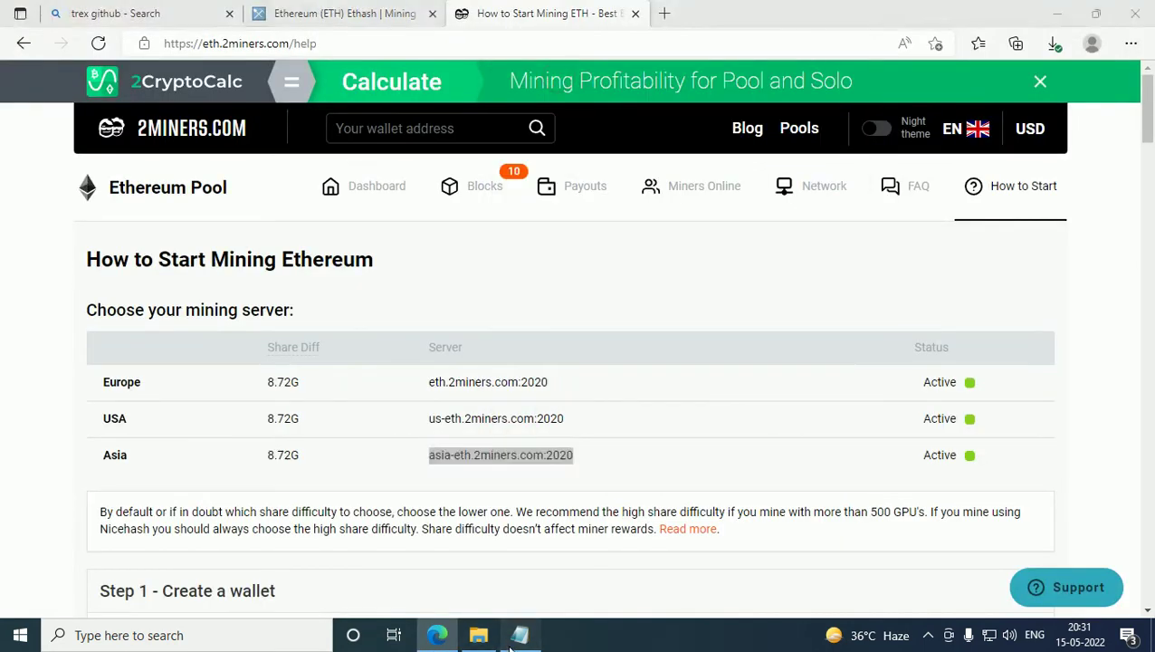
key("alt+Tab")
key("ctrl+v")
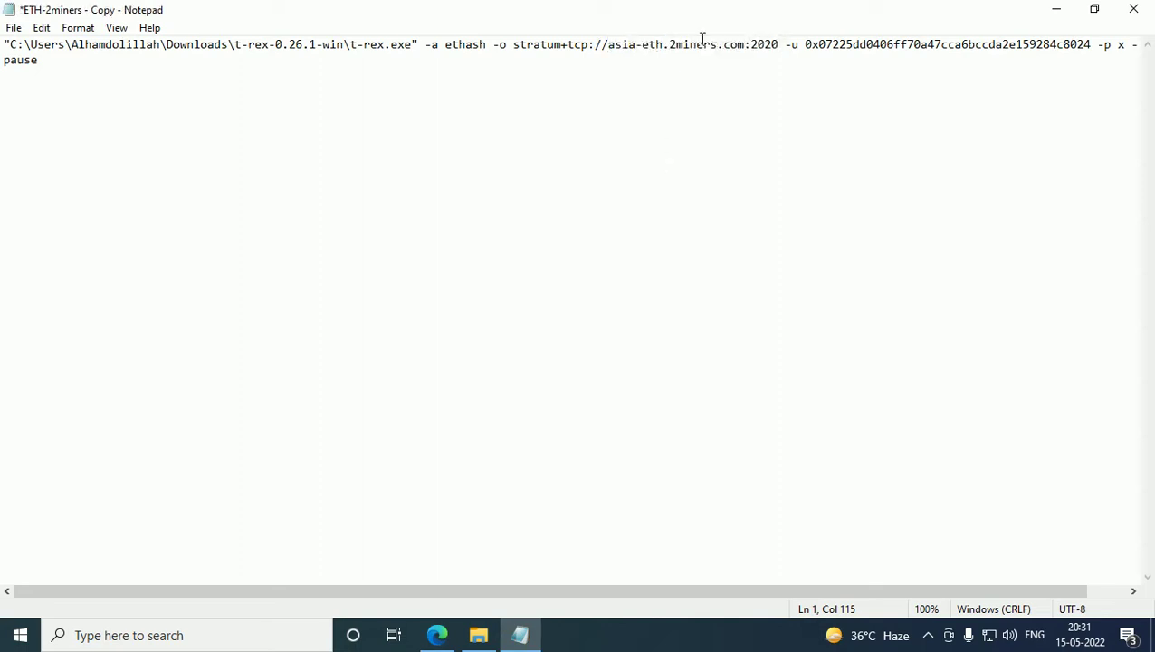
- Place the text cursor at the start of the wallet address in the batch command and switch to Edge
scroll(528, 517, "right", 2)
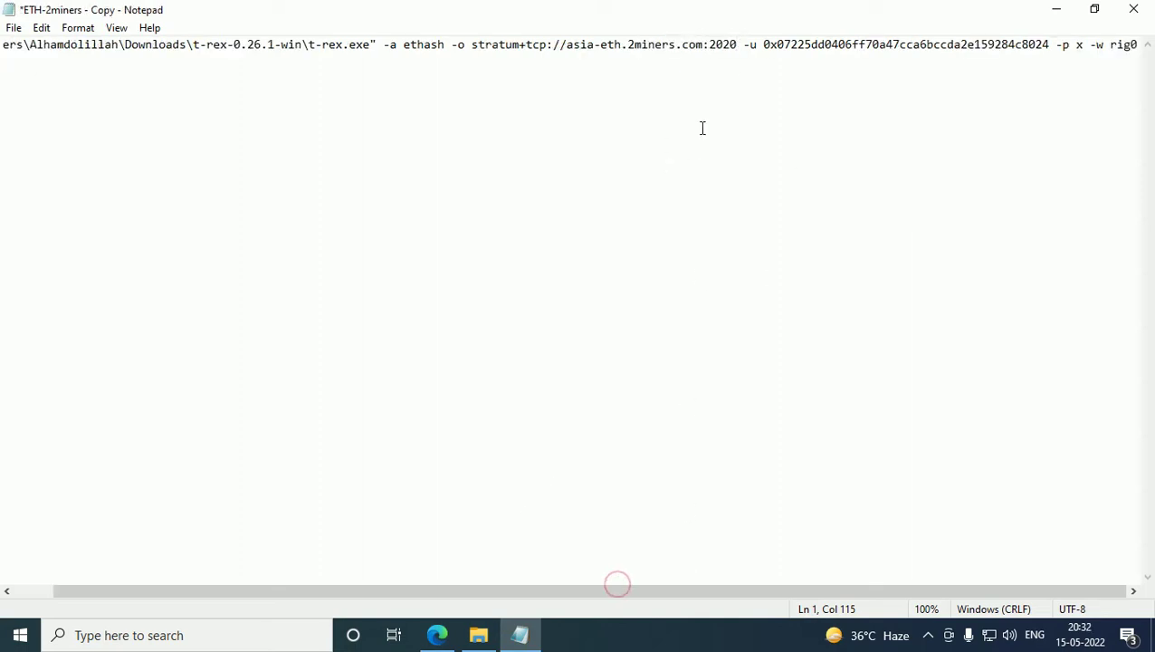
left_click(764, 45)
left_click(441, 638)
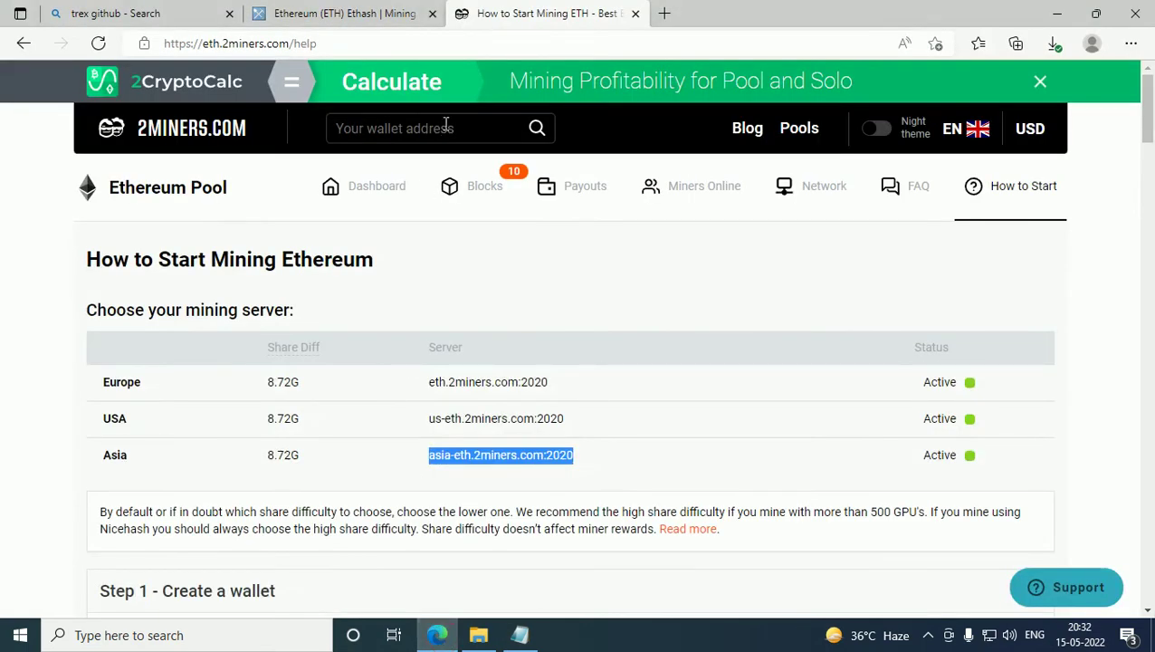
- Search for "wazirx" in a new tab and open the WazirX exchange website
left_click(664, 13)
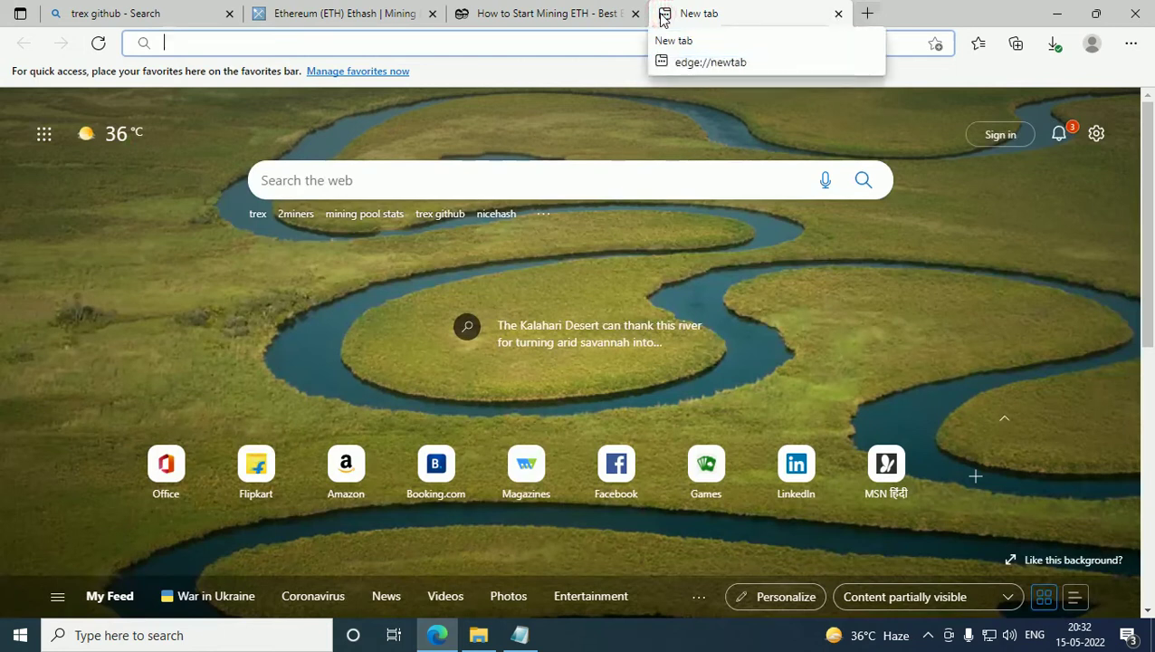
left_click(608, 18)
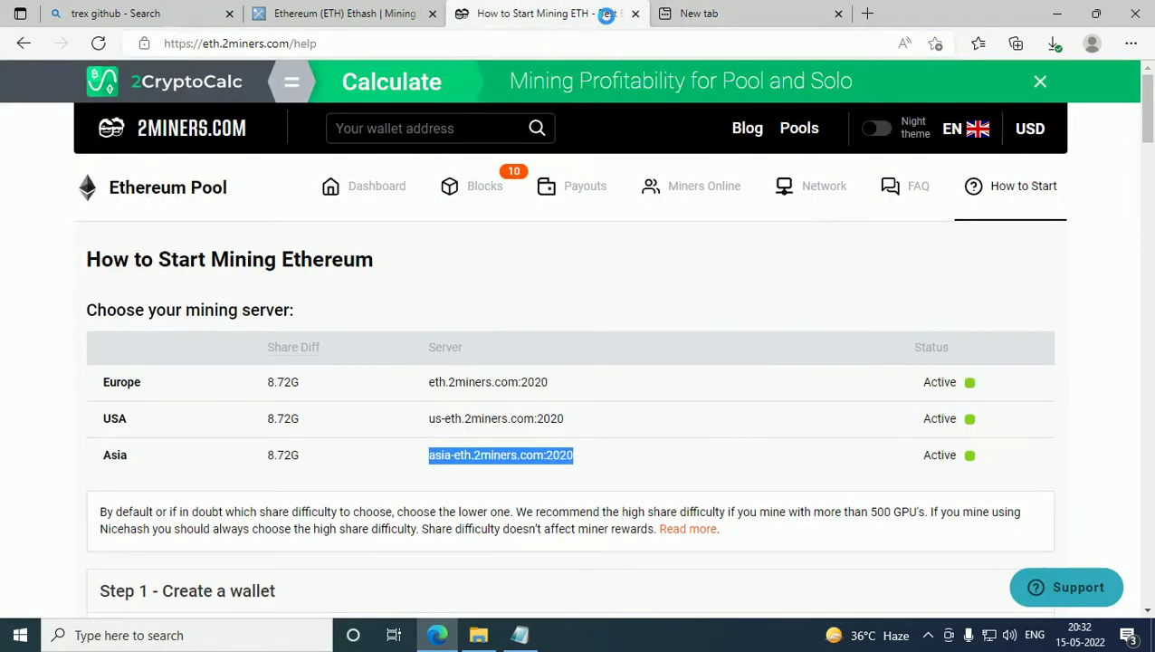
left_click(670, 20)
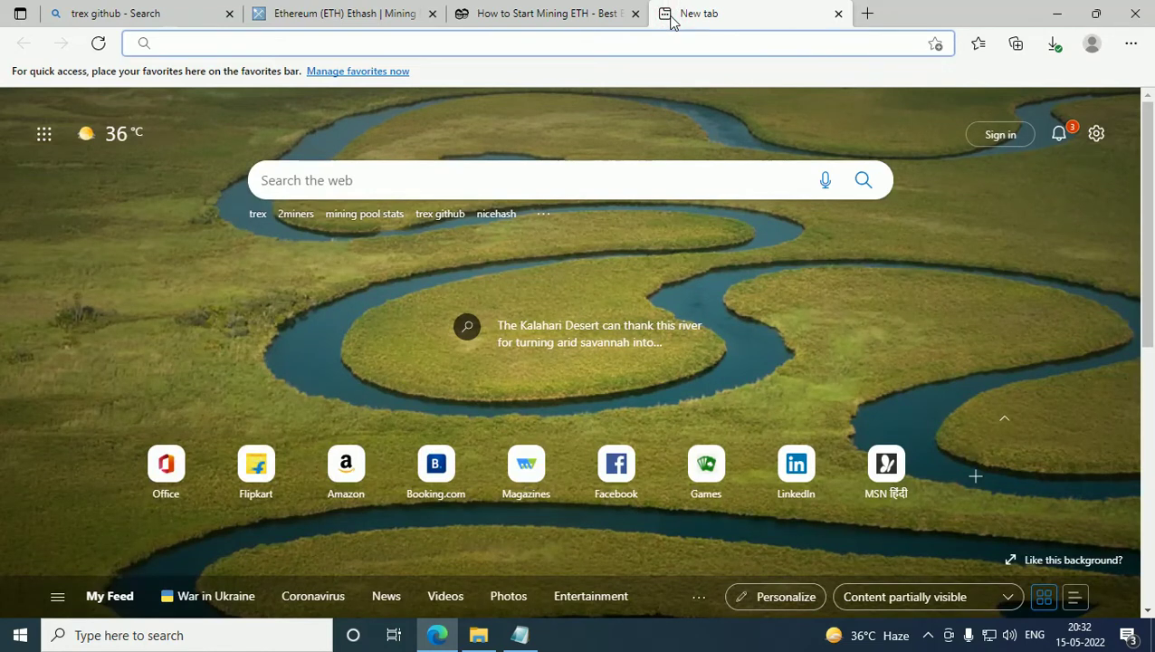
type("ws")
key("BackSpace")
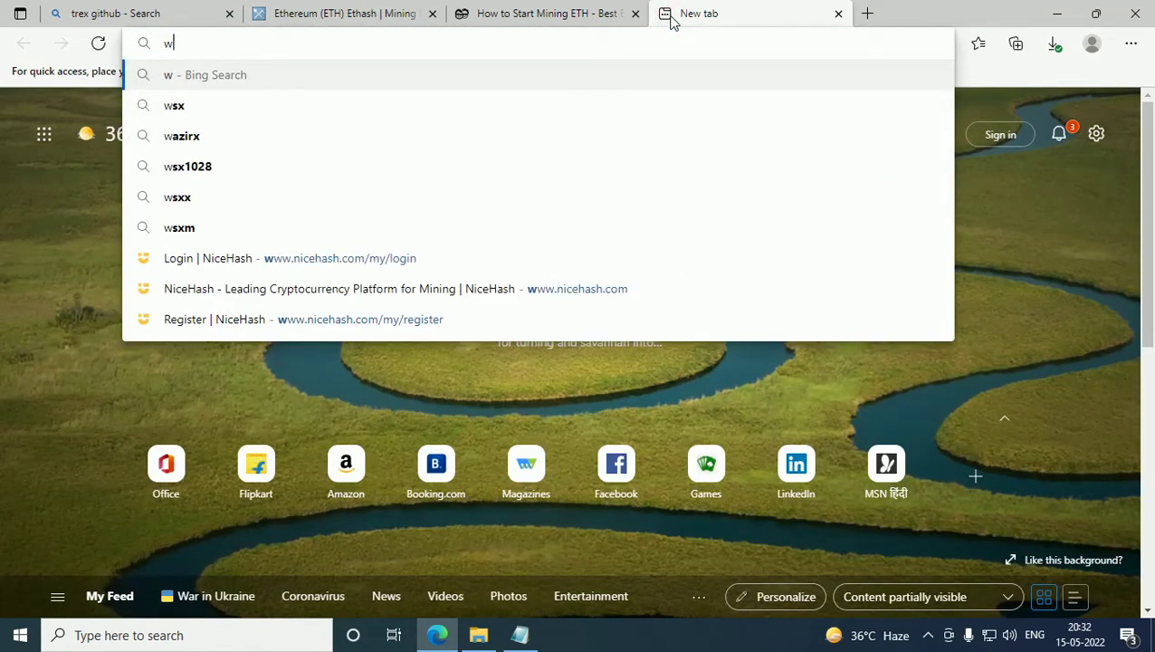
type("a")
key("Return")
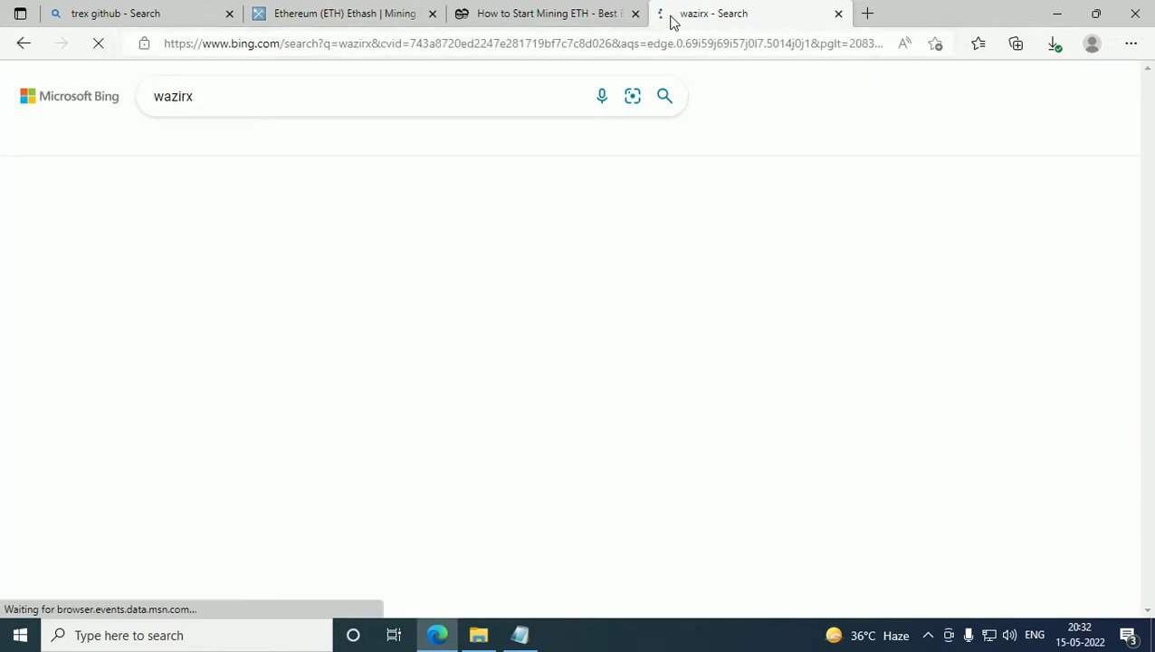
left_click(256, 232)
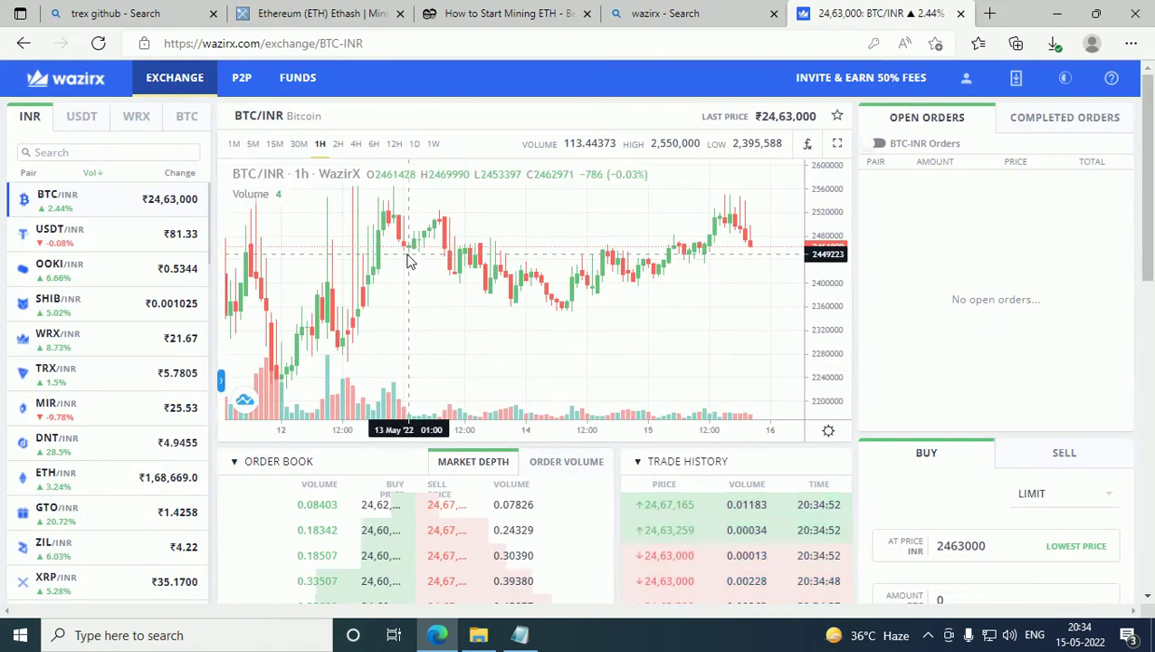
- Open the WazirX funds page, filter the assets by "eth" and show the Ethereum (ETH) deposit address
mouse_move(322, 88)
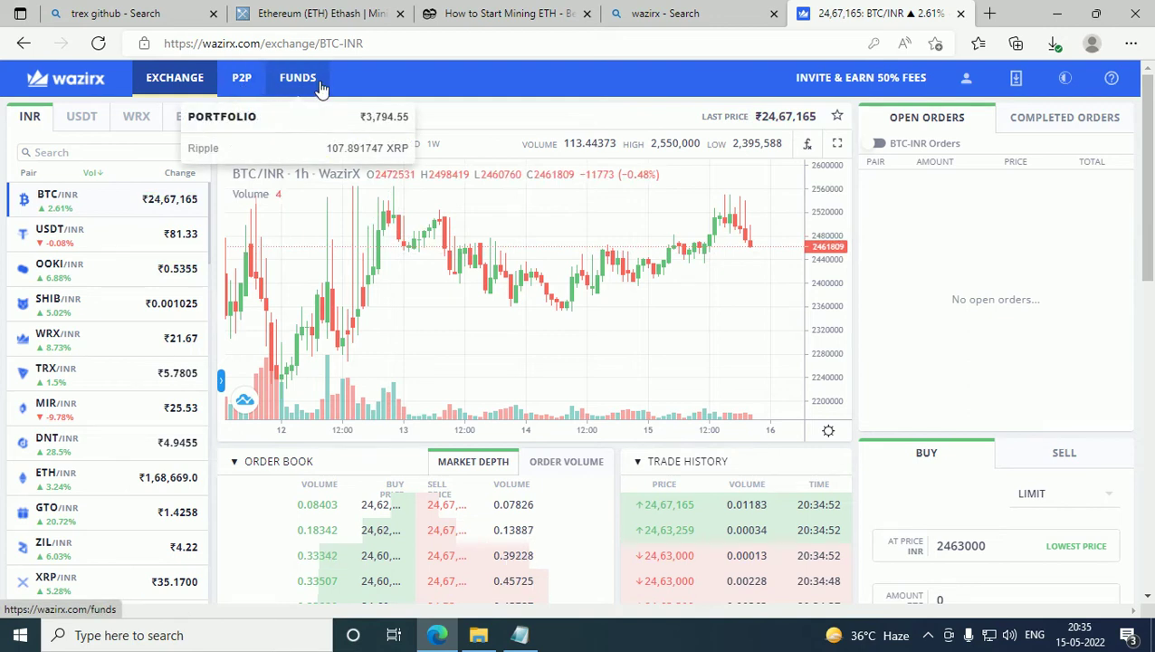
left_click(305, 85)
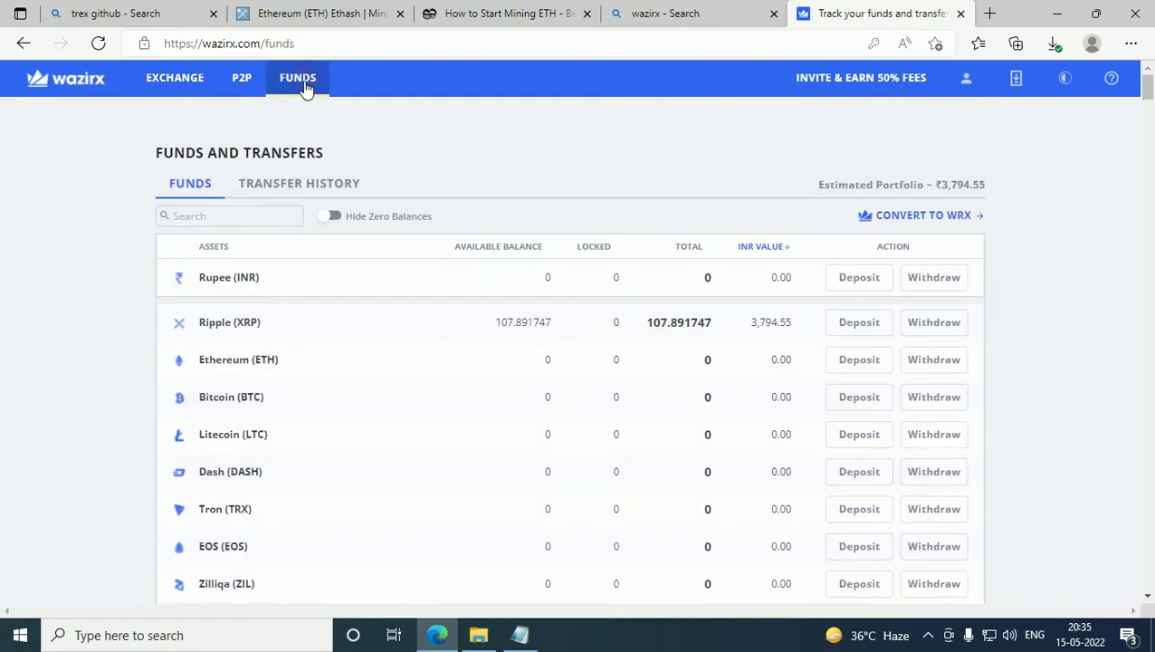
left_click(264, 214)
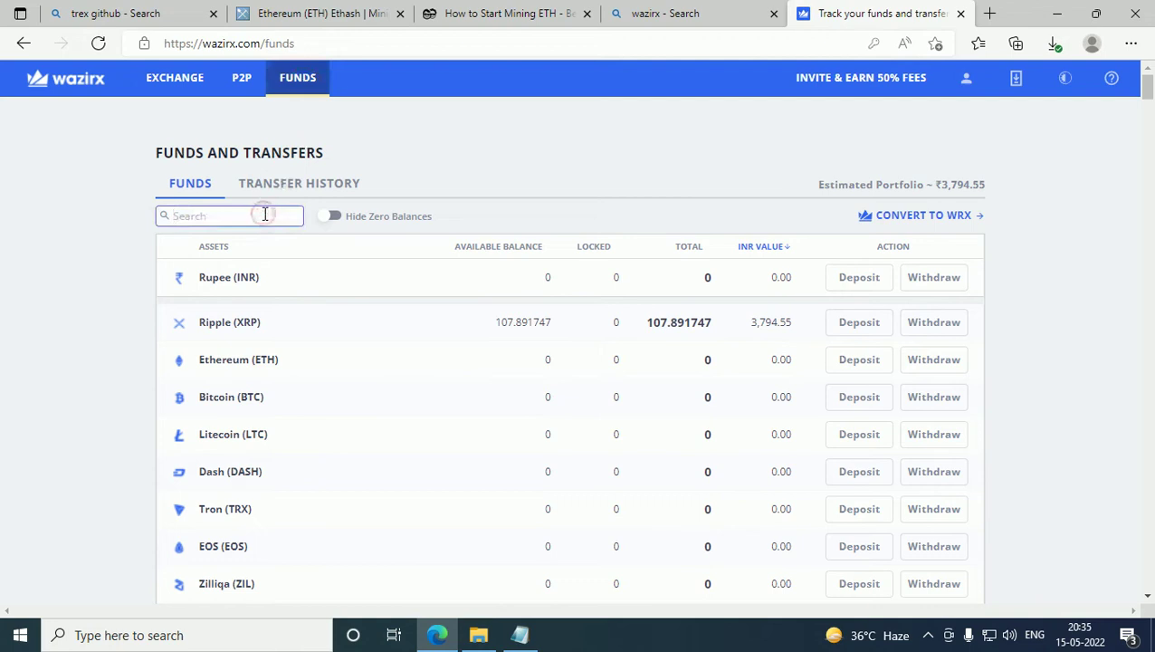
type("eth")
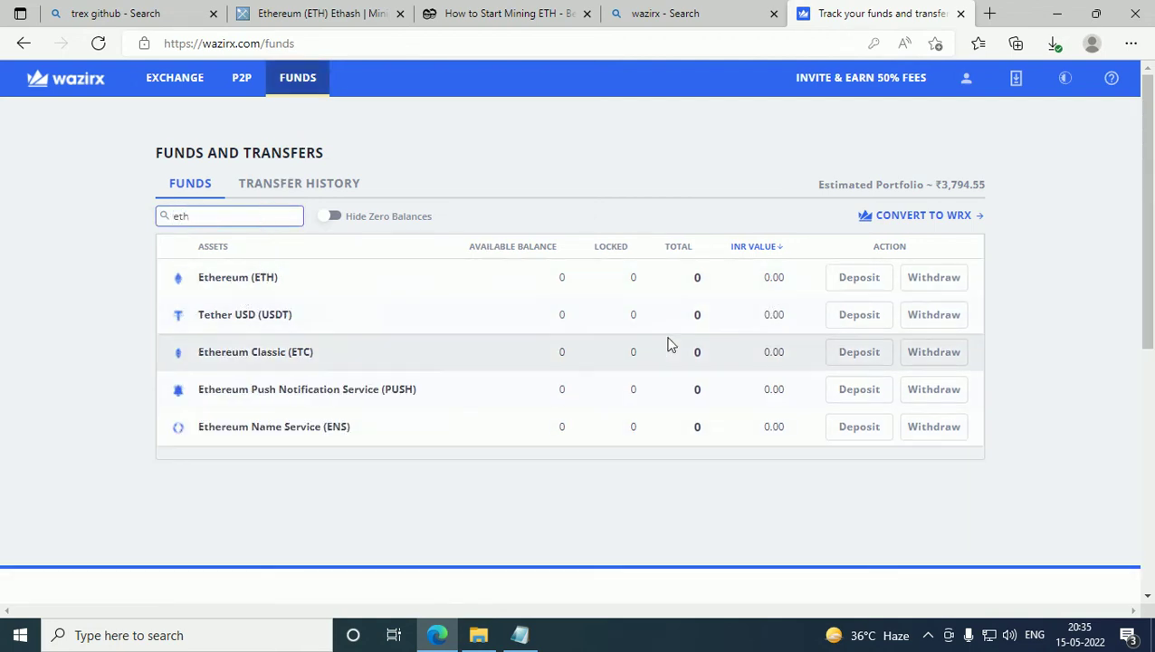
left_click(859, 278)
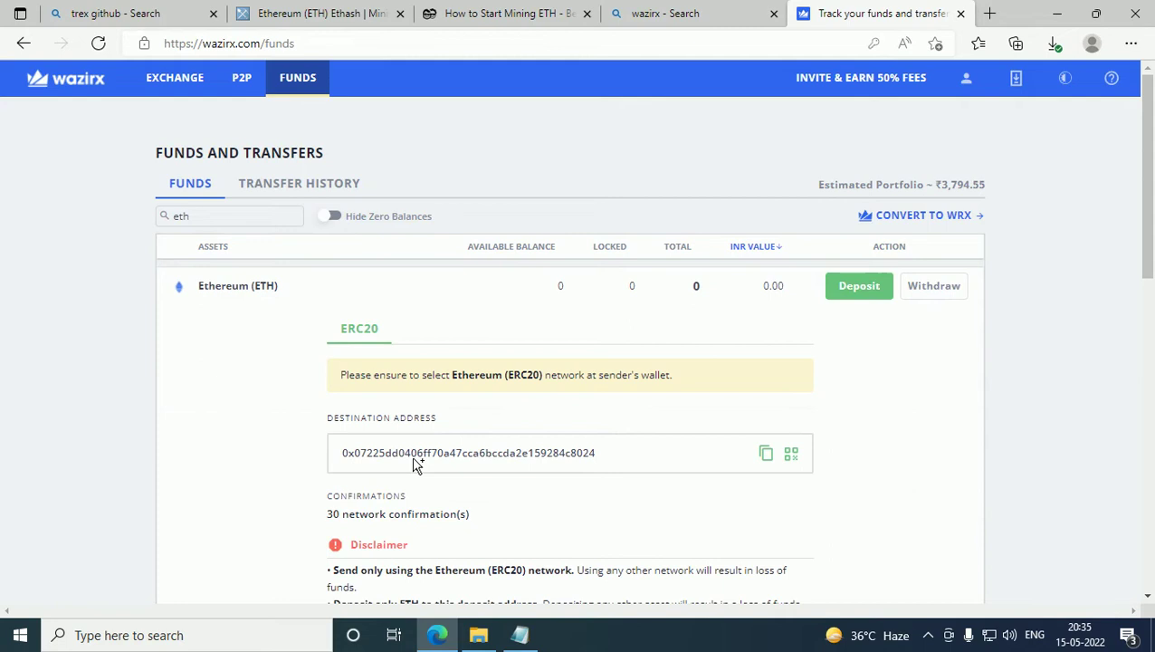
- Copy the Ethereum deposit address from WazirX and paste it over the wallet address in the Notepad batch command
left_click(767, 455)
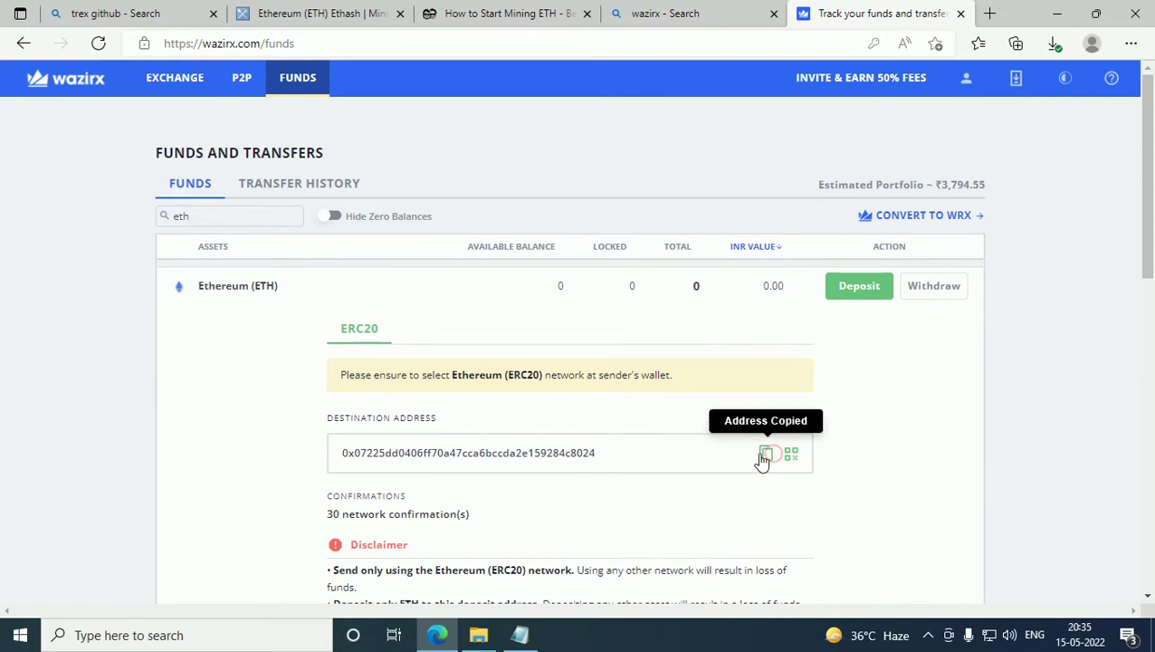
scroll(771, 462, "down", 1)
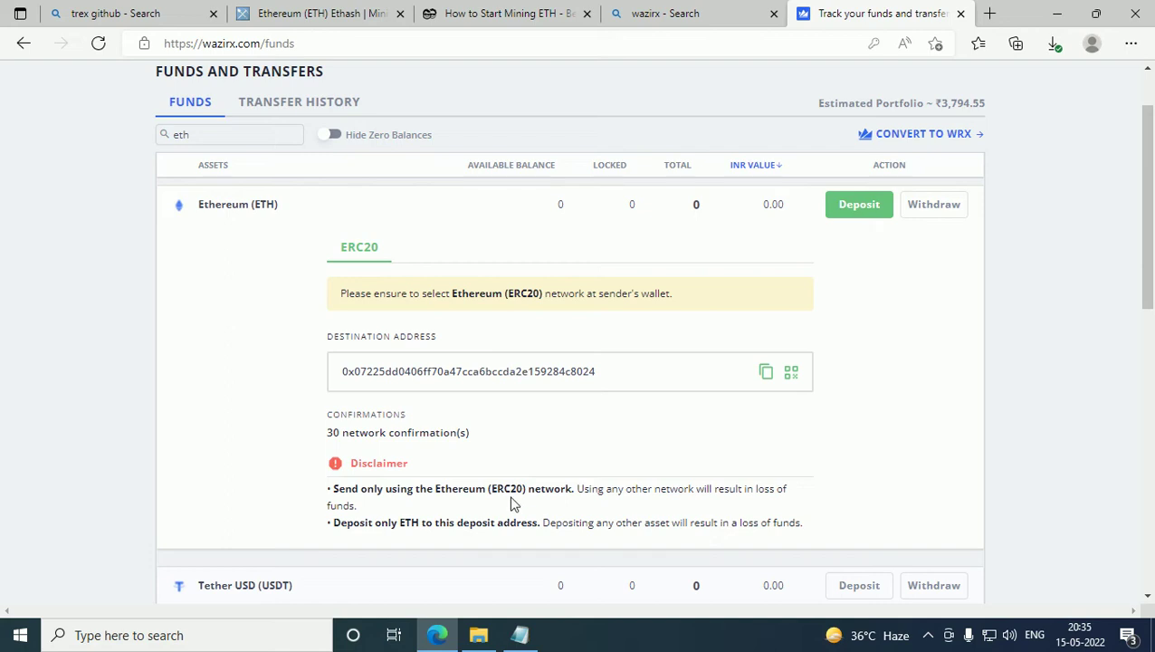
left_click(519, 635)
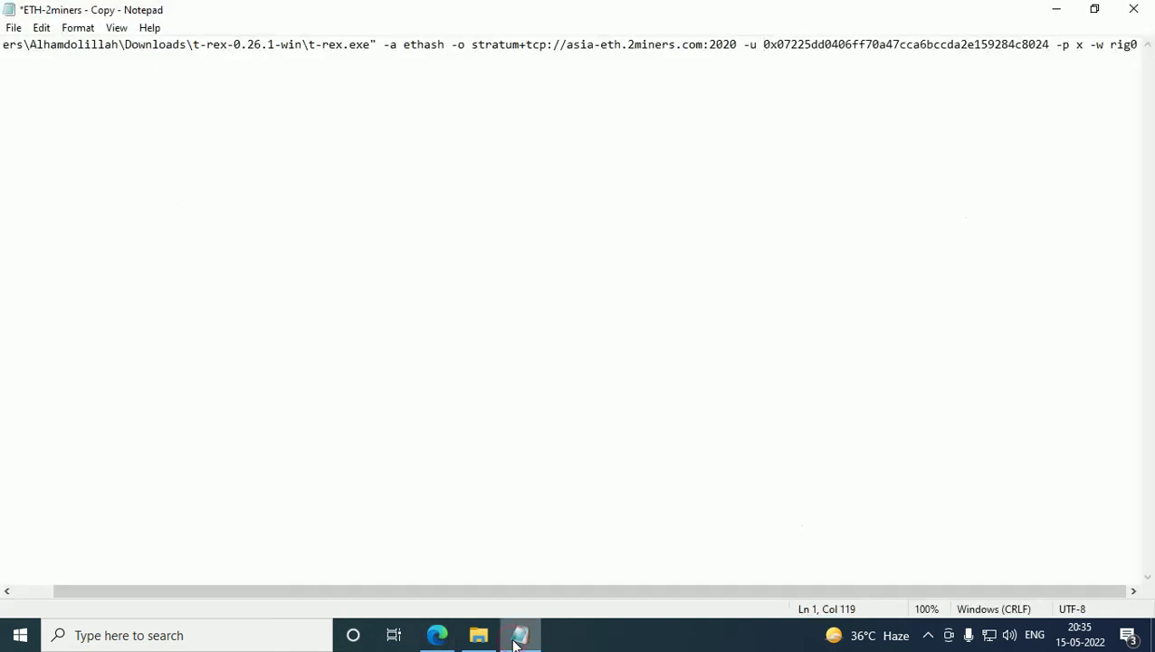
left_click(543, 590)
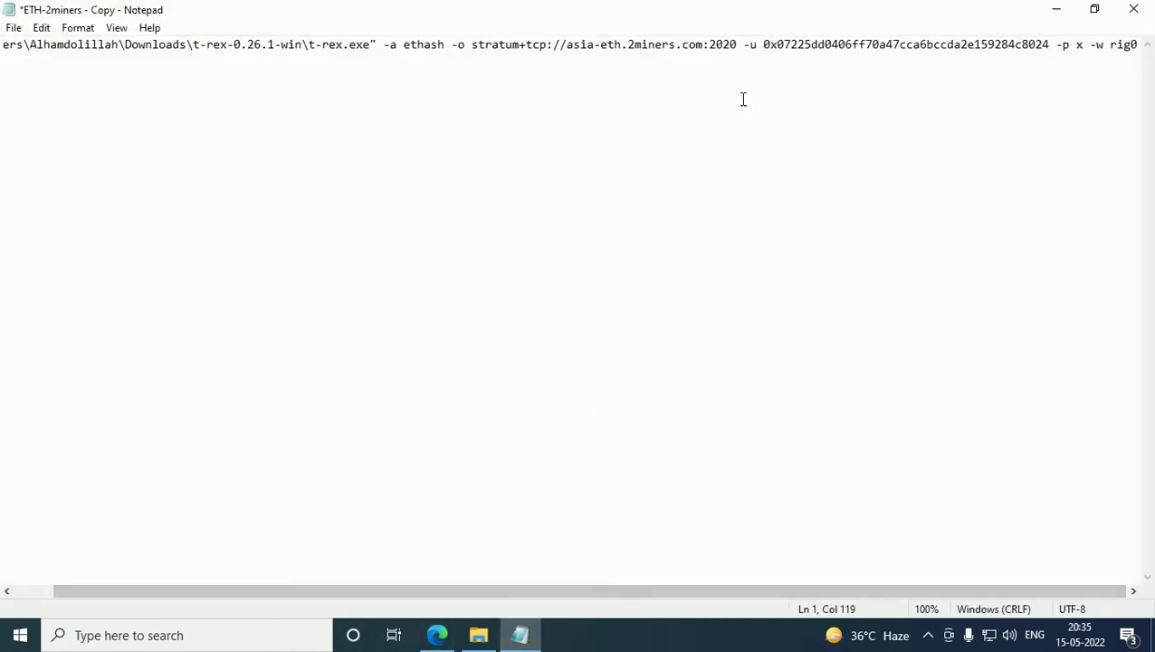
double_click(765, 44)
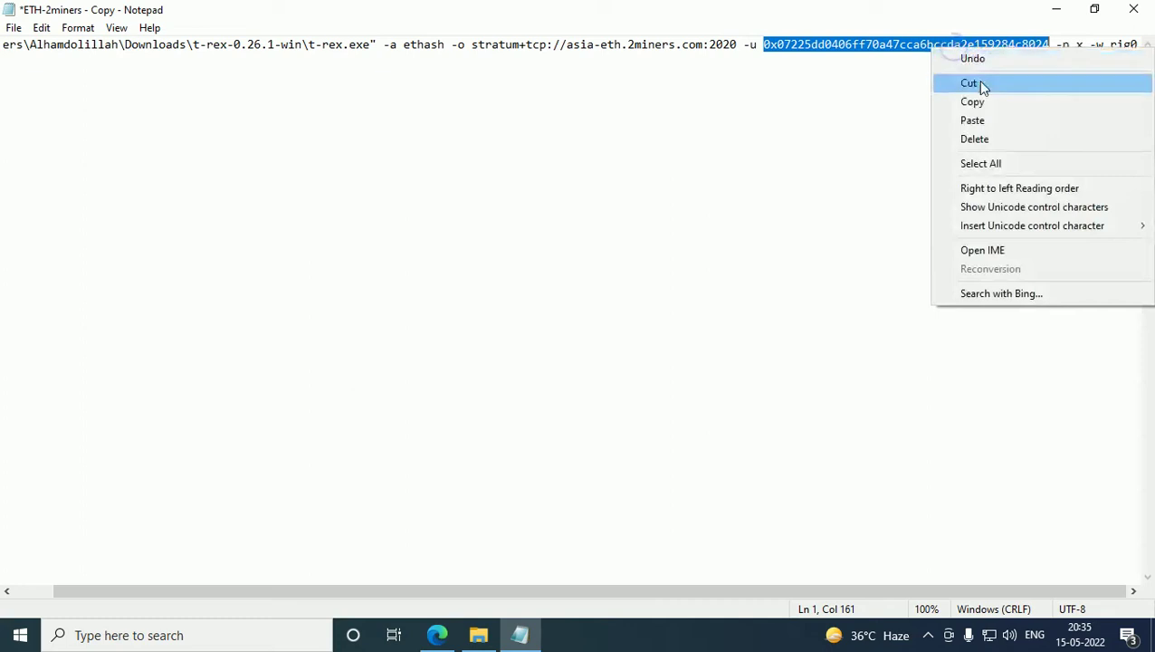
left_click(986, 118)
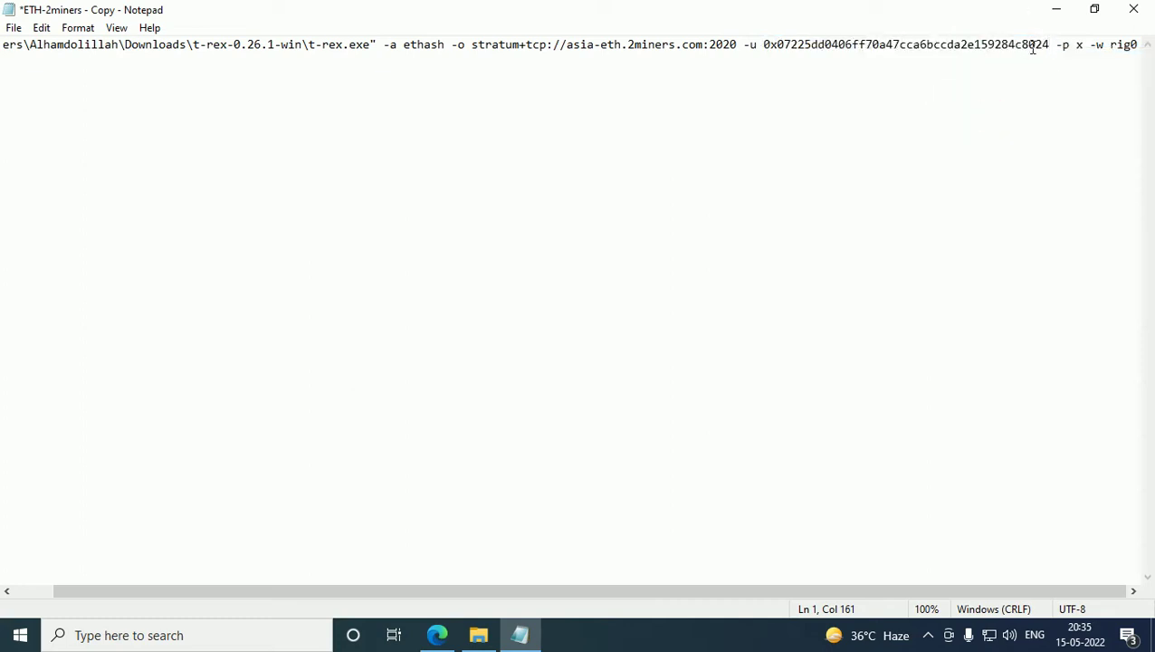
left_click(436, 635)
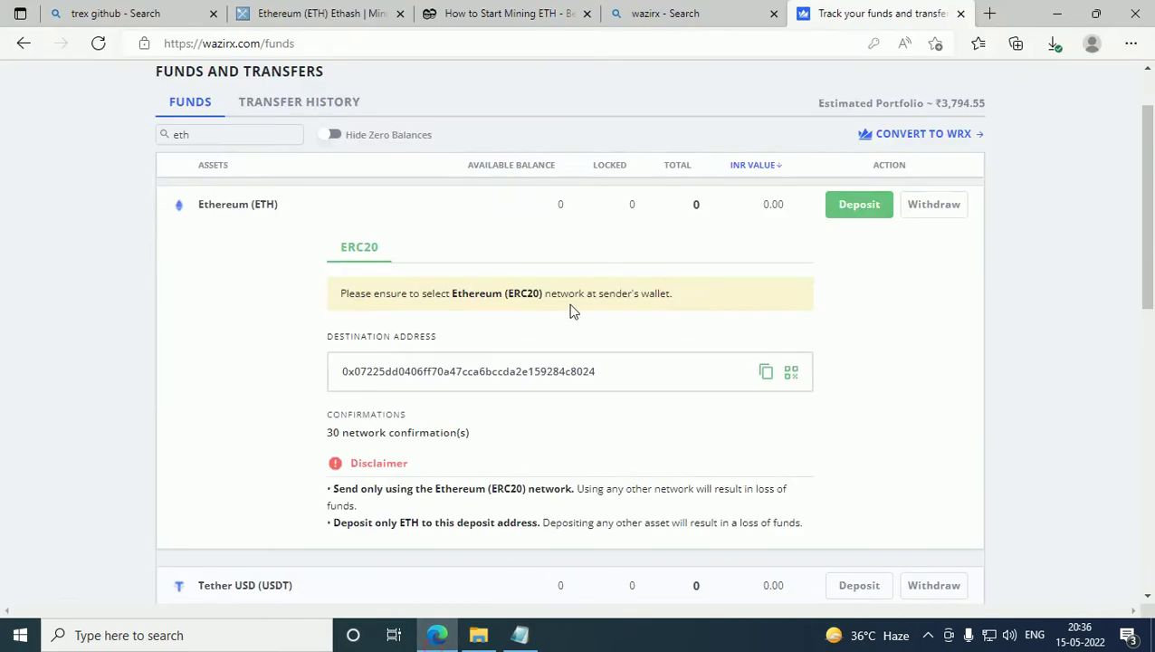
left_click(520, 634)
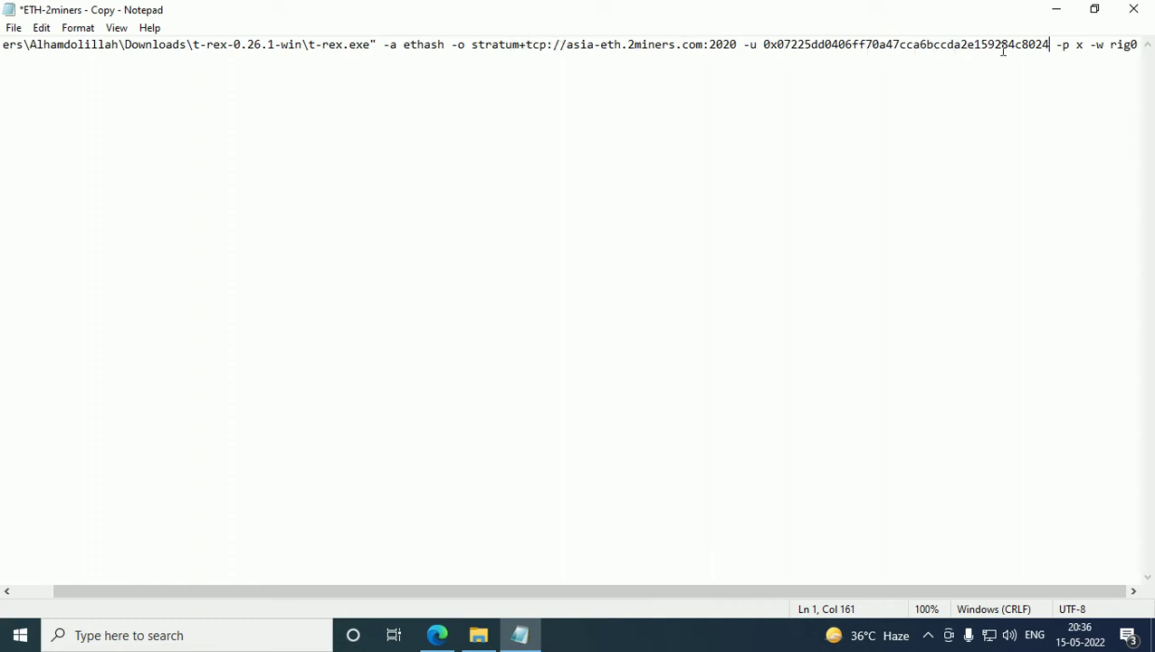
- Copy the t-rex-0.26.1-win folder address in File Explorer and check it against the folder path in the batch command
left_click_drag(474, 592, 389, 590)
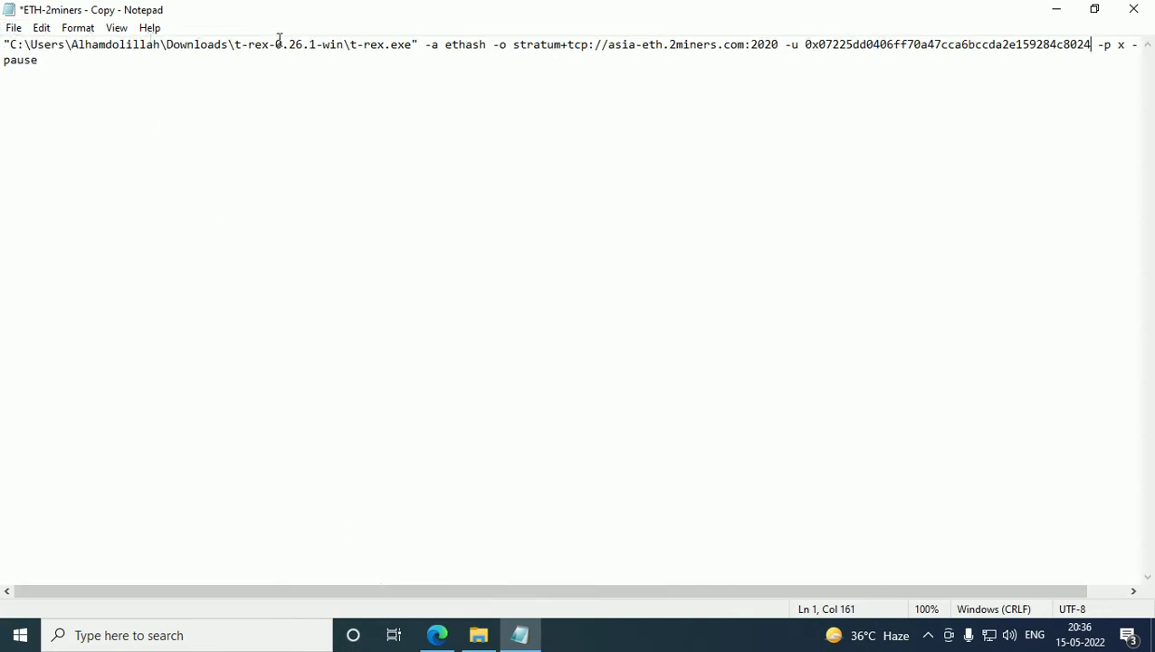
left_click(477, 634)
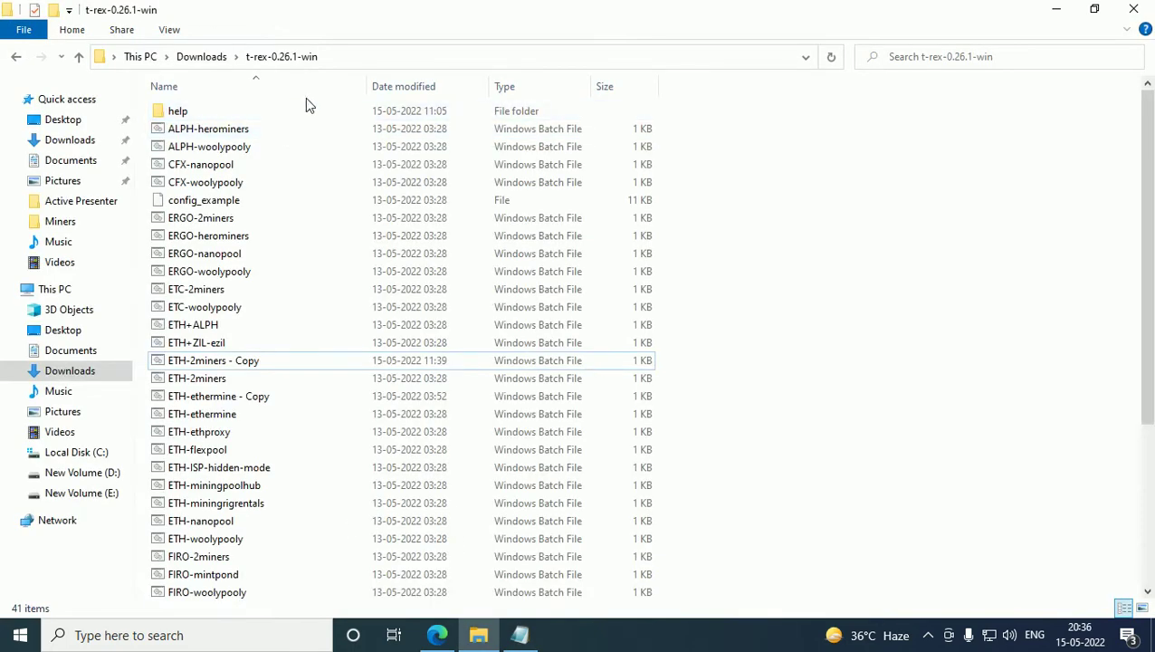
right_click(308, 57)
left_click(336, 63)
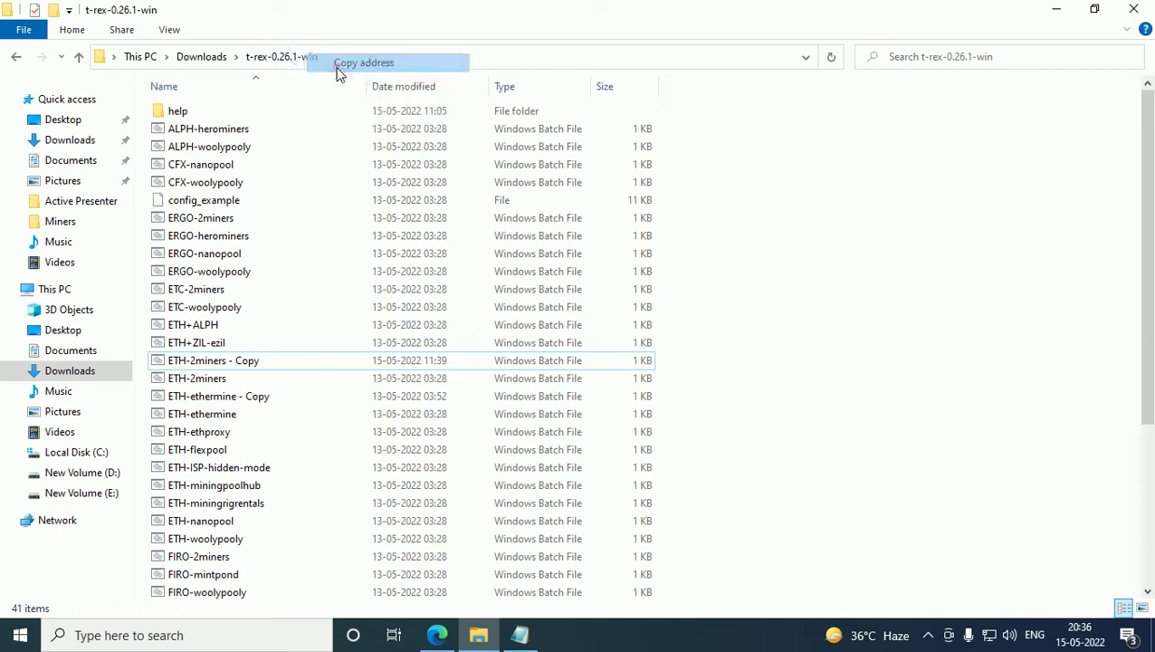
left_click(521, 637)
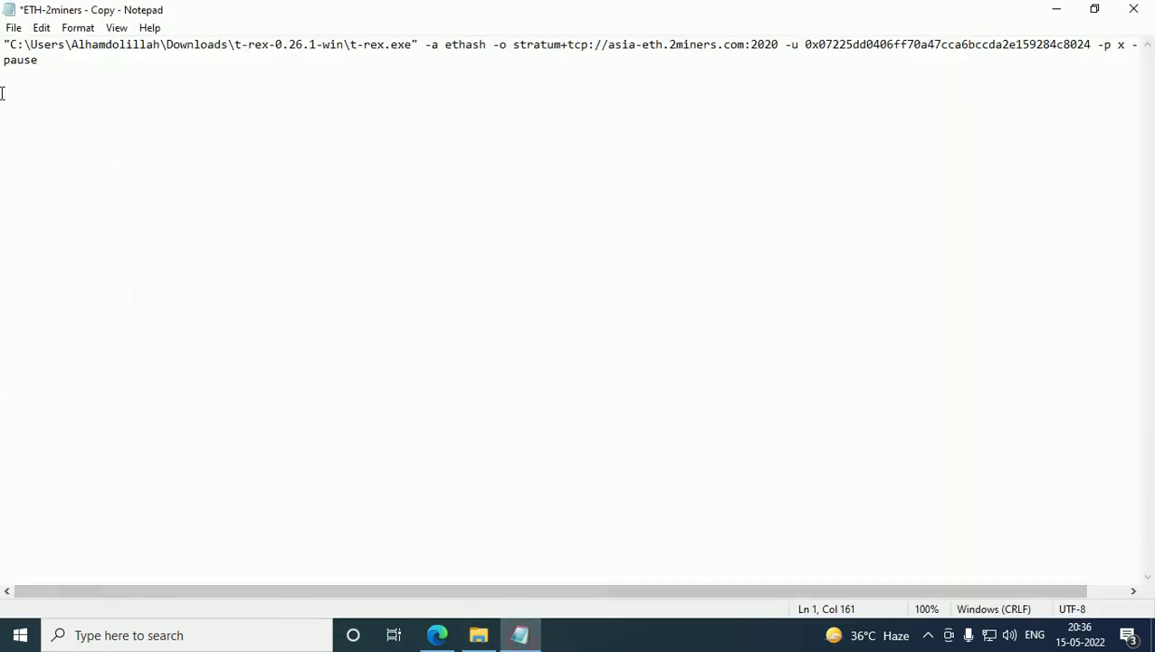
left_click_drag(7, 46, 332, 61)
key("Right")
- Compare the t-rex application name in the t-rex-0.26.1-win folder with the executable path in the batch command
left_click(477, 638)
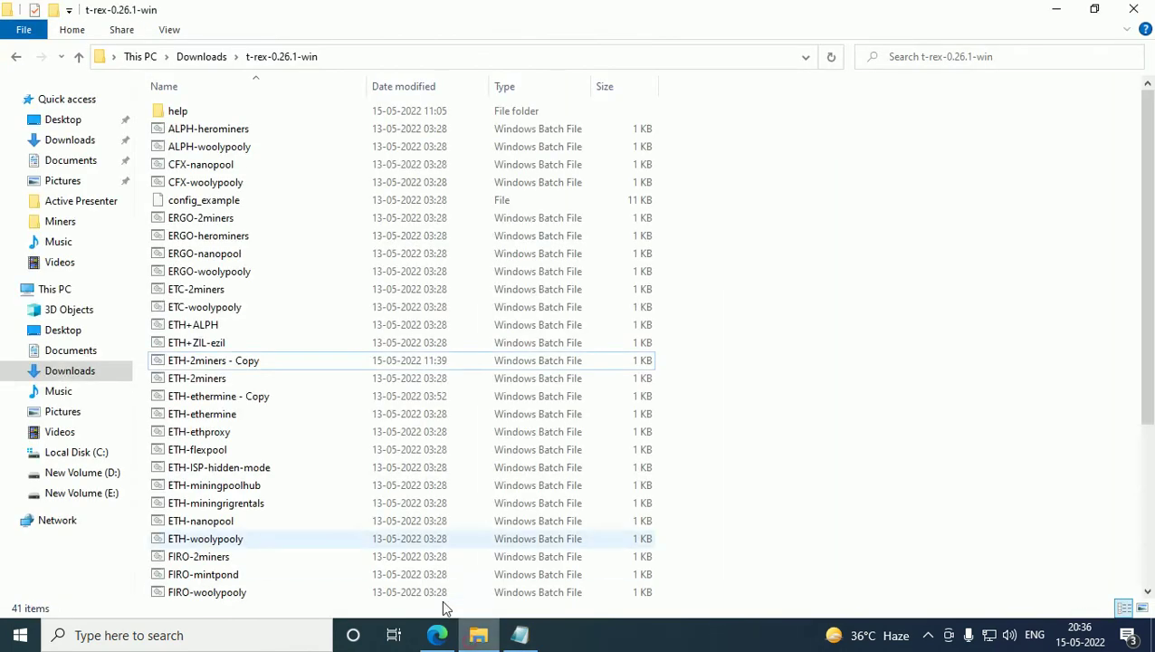
scroll(249, 340, "down", 3)
scroll(249, 341, "down", 1)
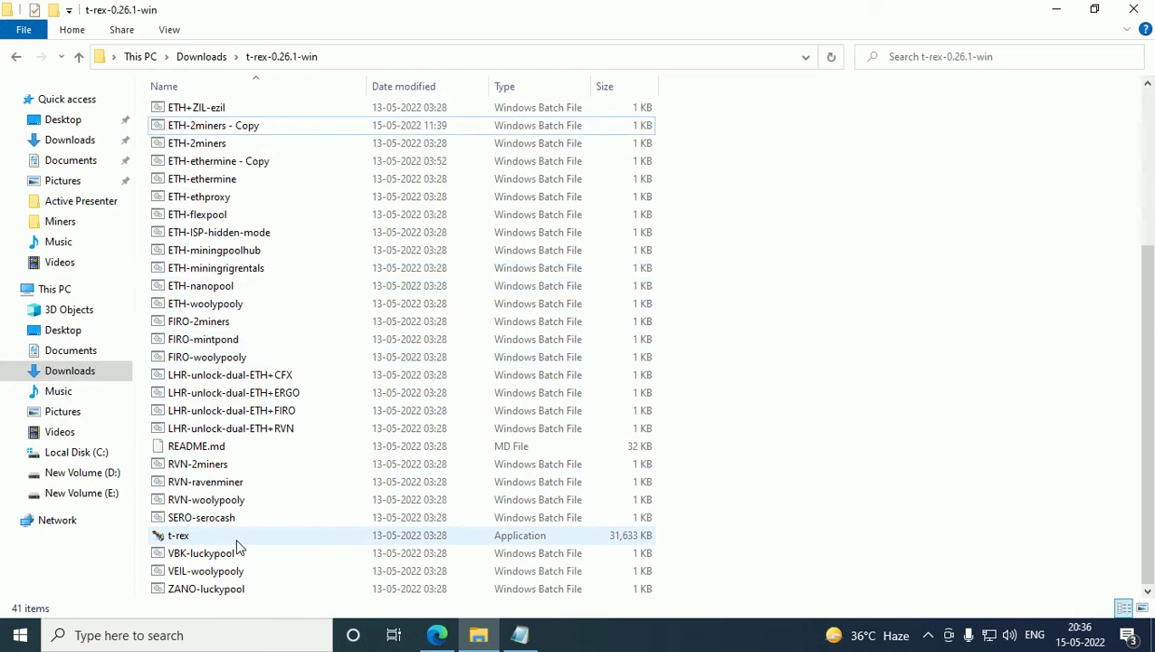
left_click(519, 635)
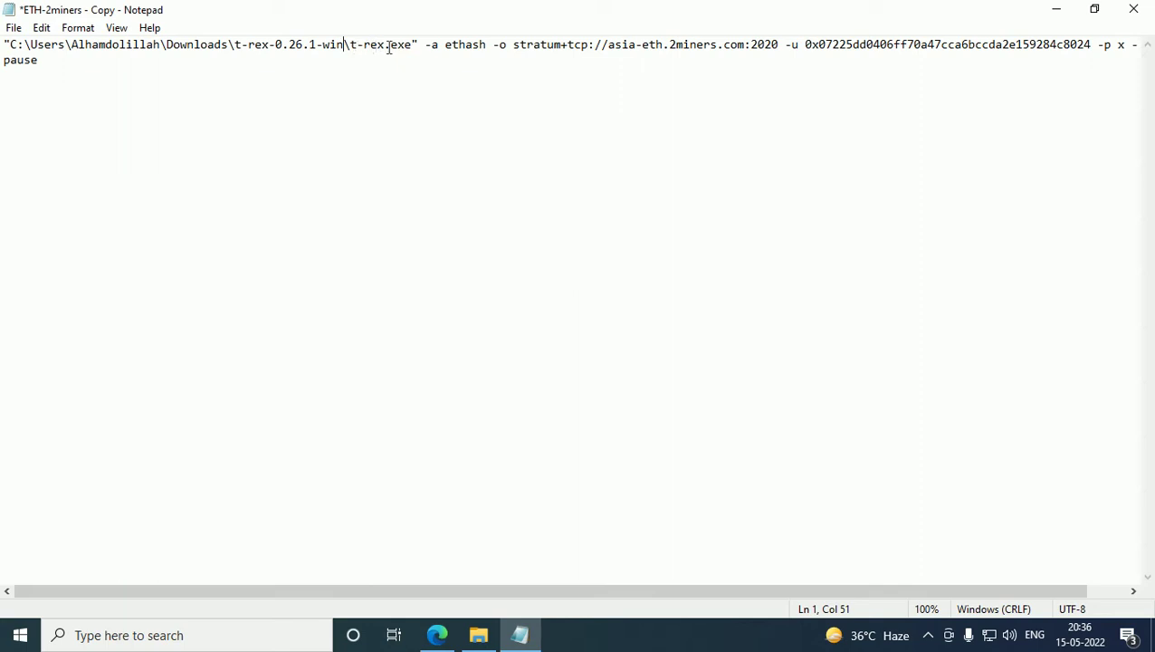
key("shift+Home")
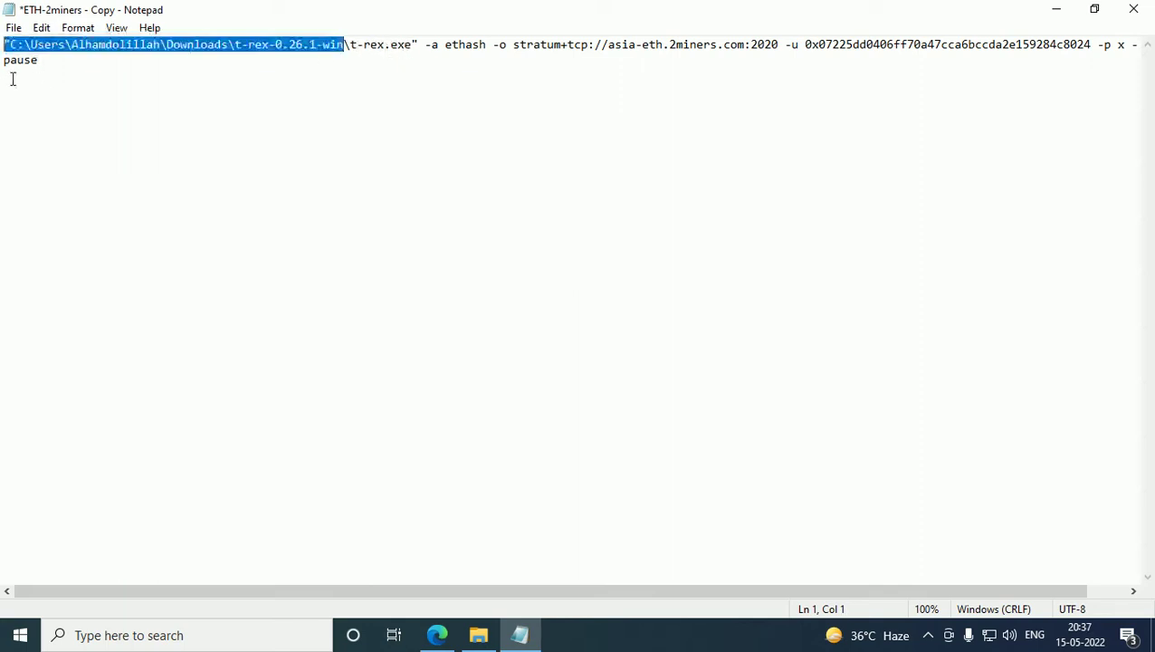
left_click(362, 80)
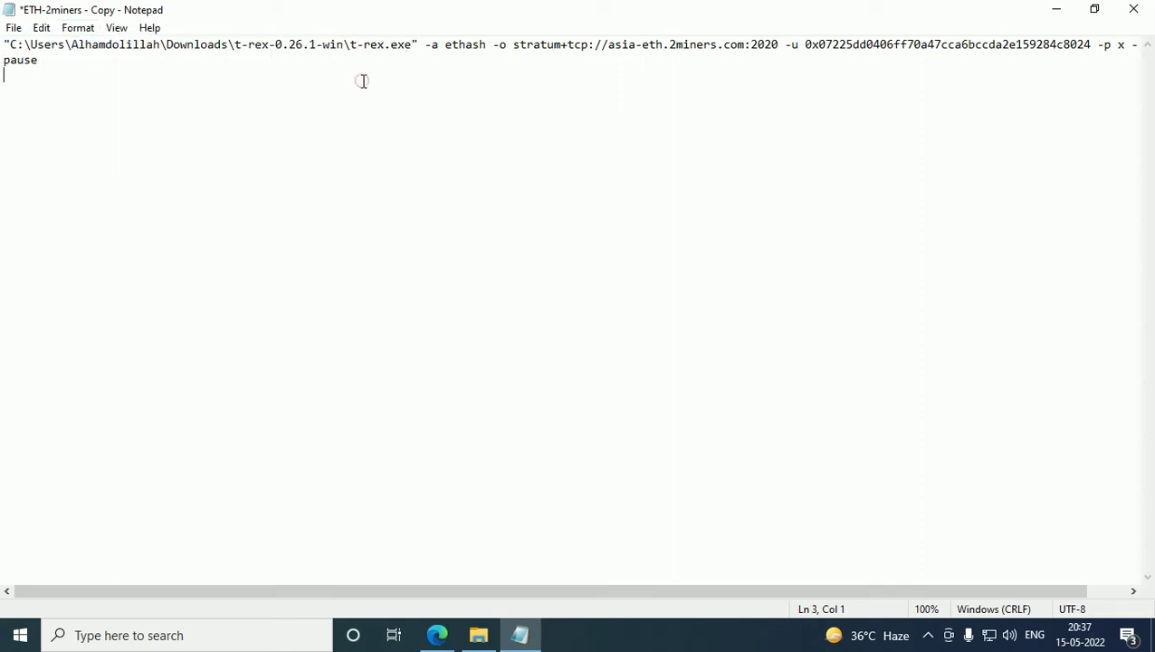
- Save the ETH-2miners - Copy batch file and close it
left_click(14, 27)
left_click(37, 99)
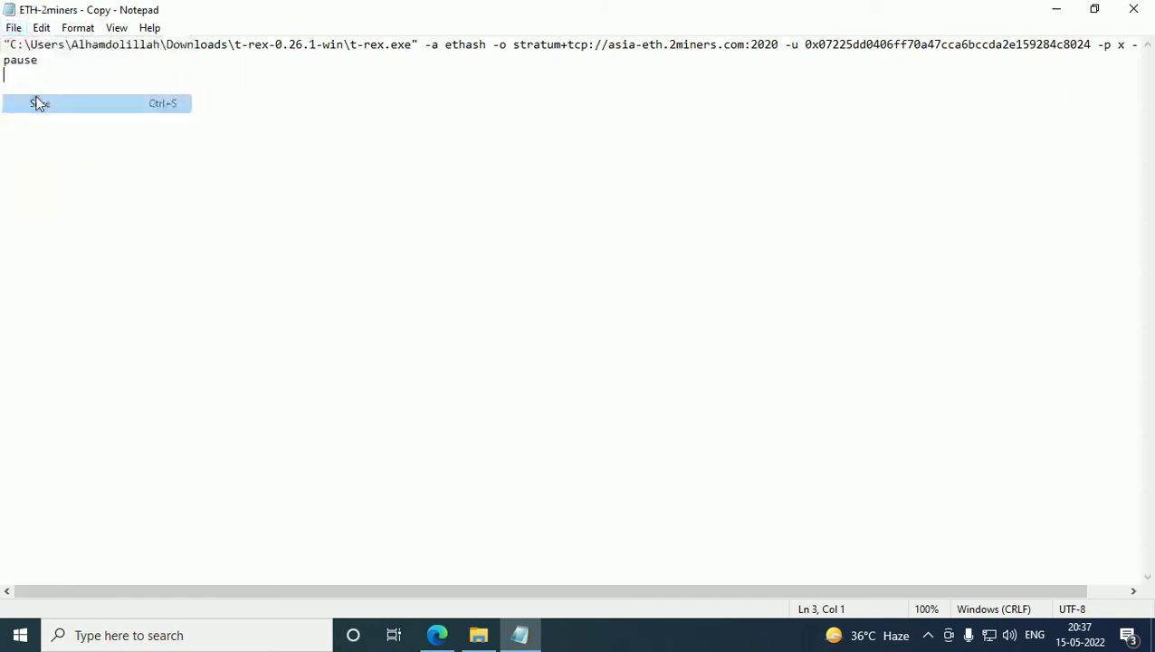
left_click(1133, 9)
scroll(368, 392, "up", 5)
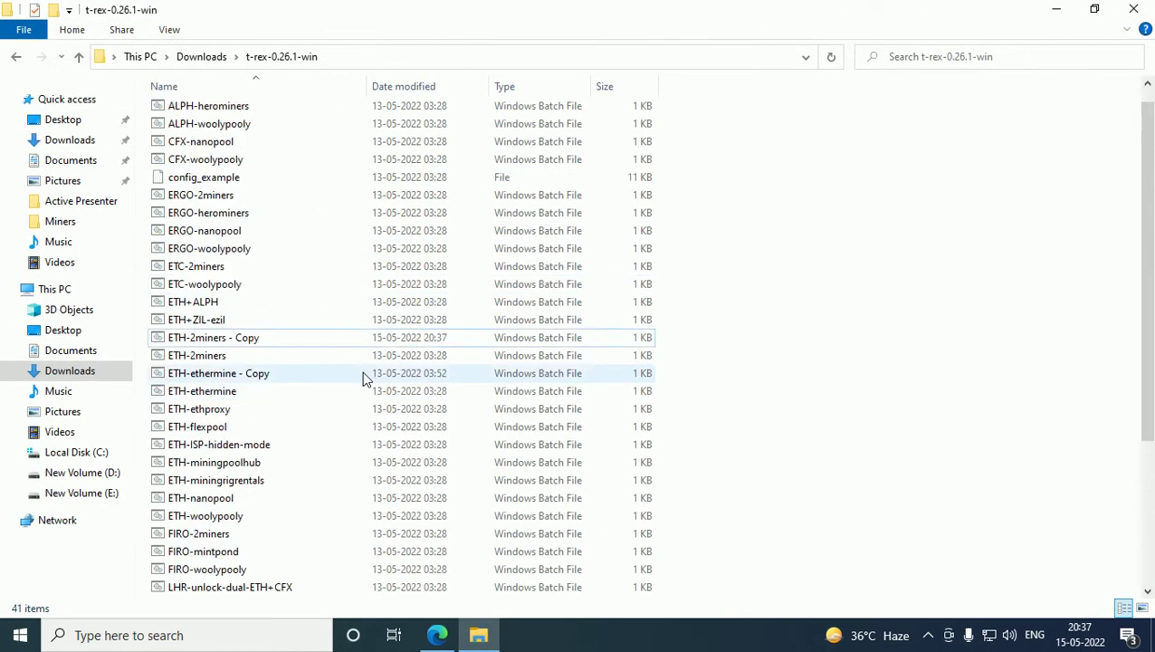
left_click(297, 367)
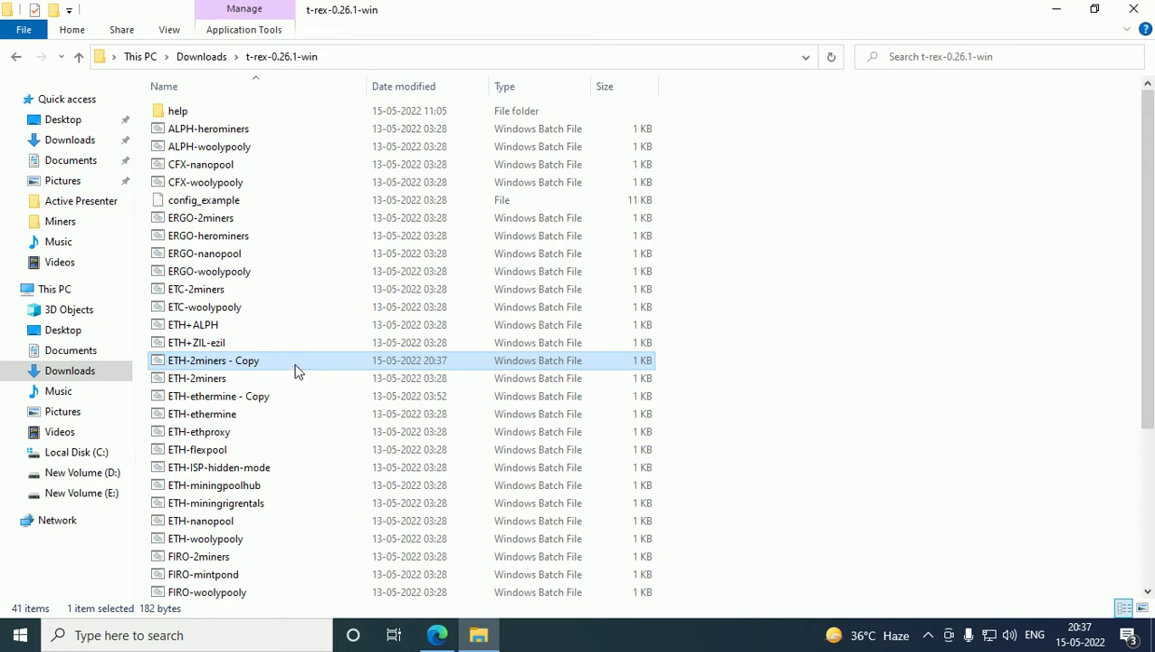
left_click(298, 362)
right_click(297, 362)
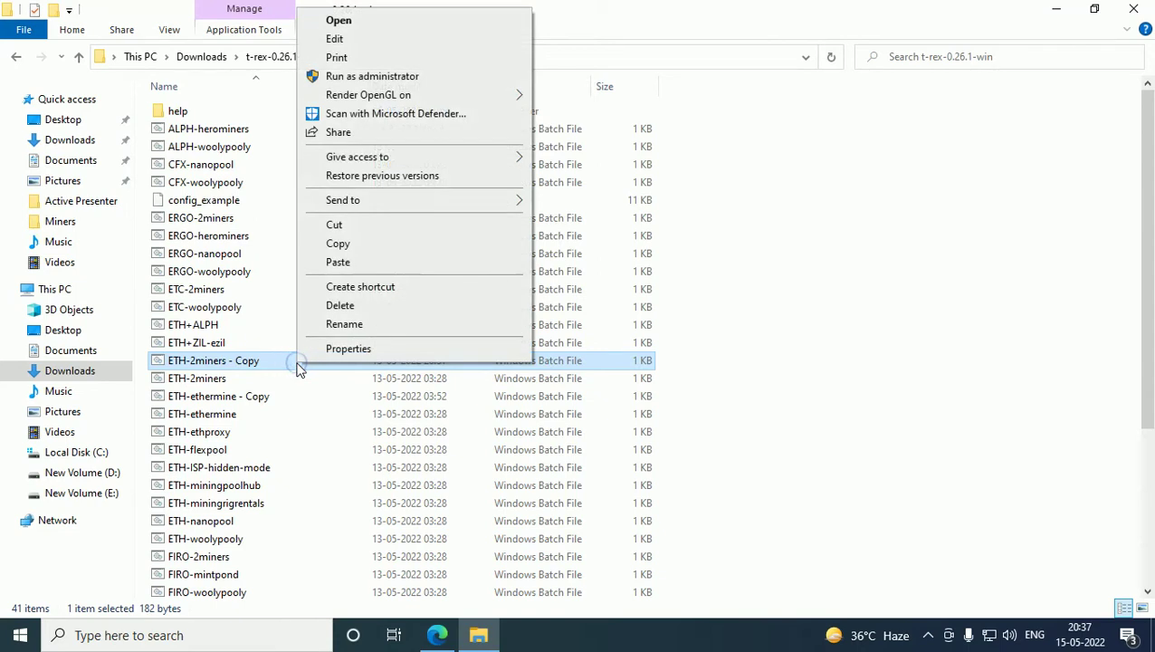
left_click(786, 376)
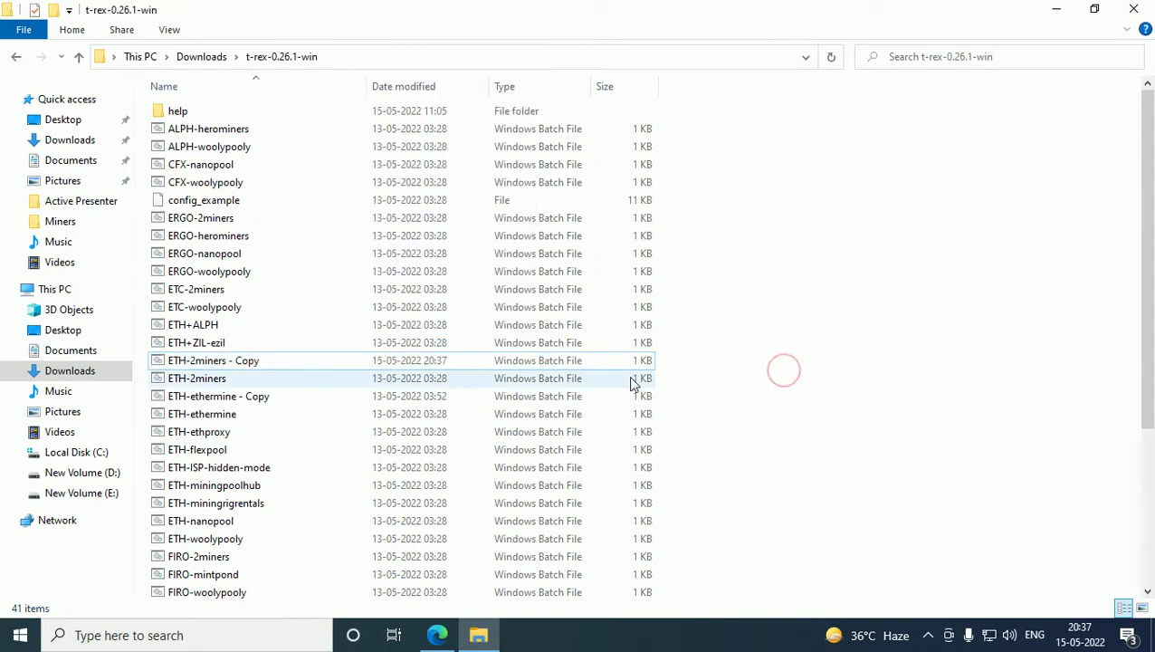
left_click(587, 364)
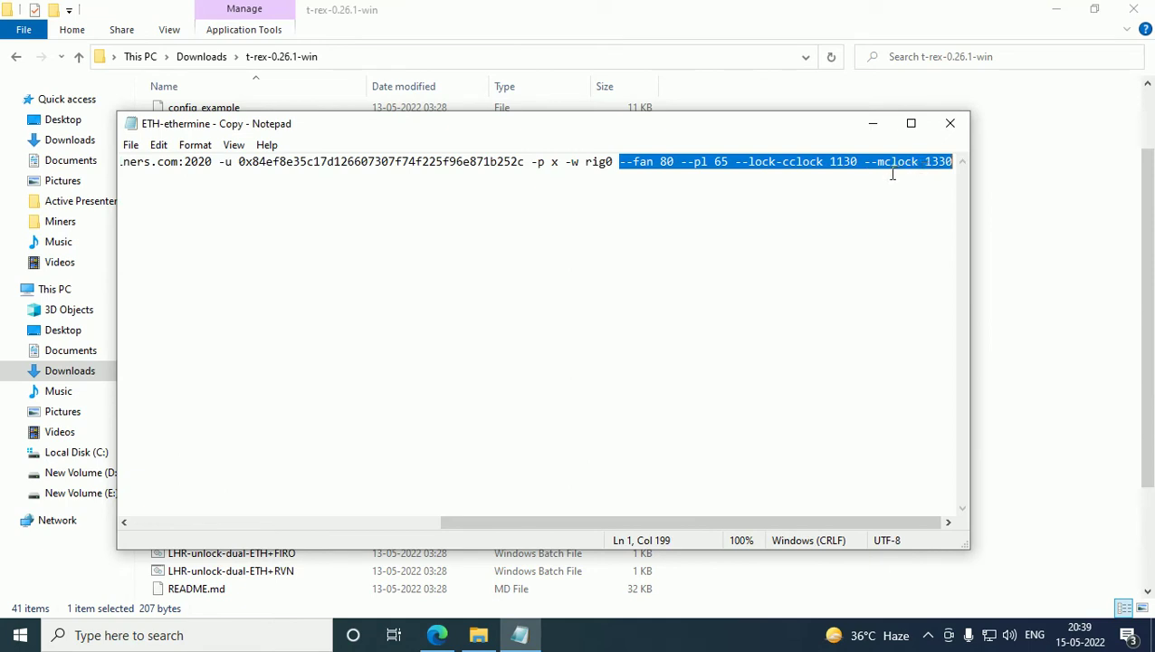
- Copy the options --fan 80 --pl 65 --lock-cclock 1130 --mclock 1330 from ETH-ethermine - Copy and minimize that file's window
right_click(808, 163)
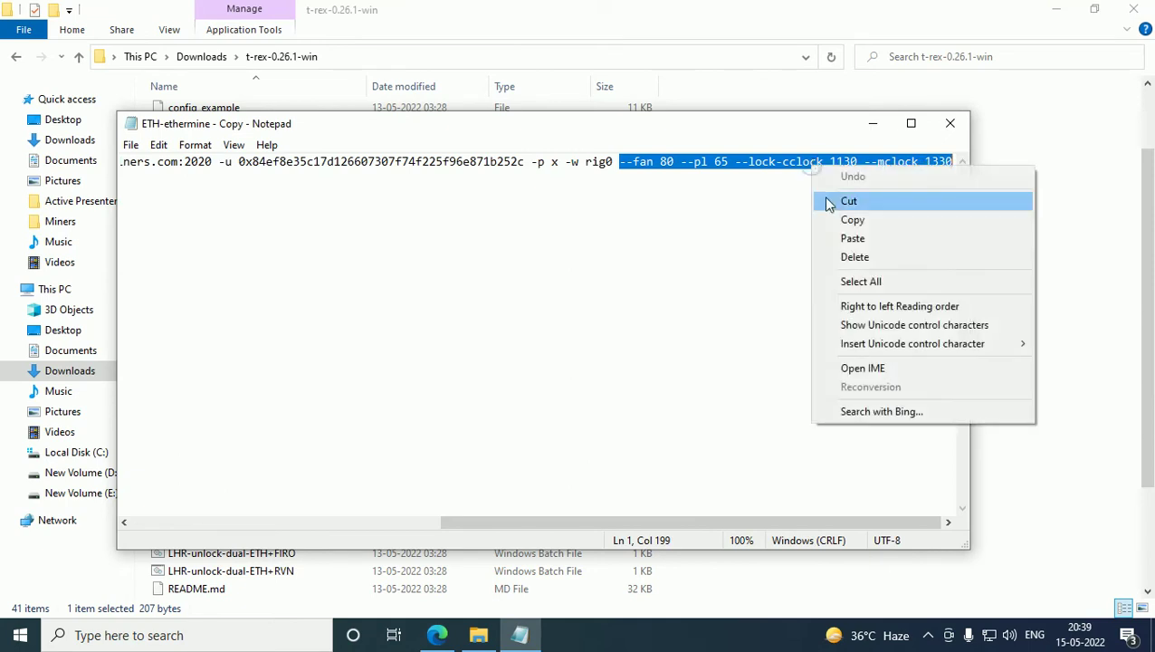
left_click(831, 217)
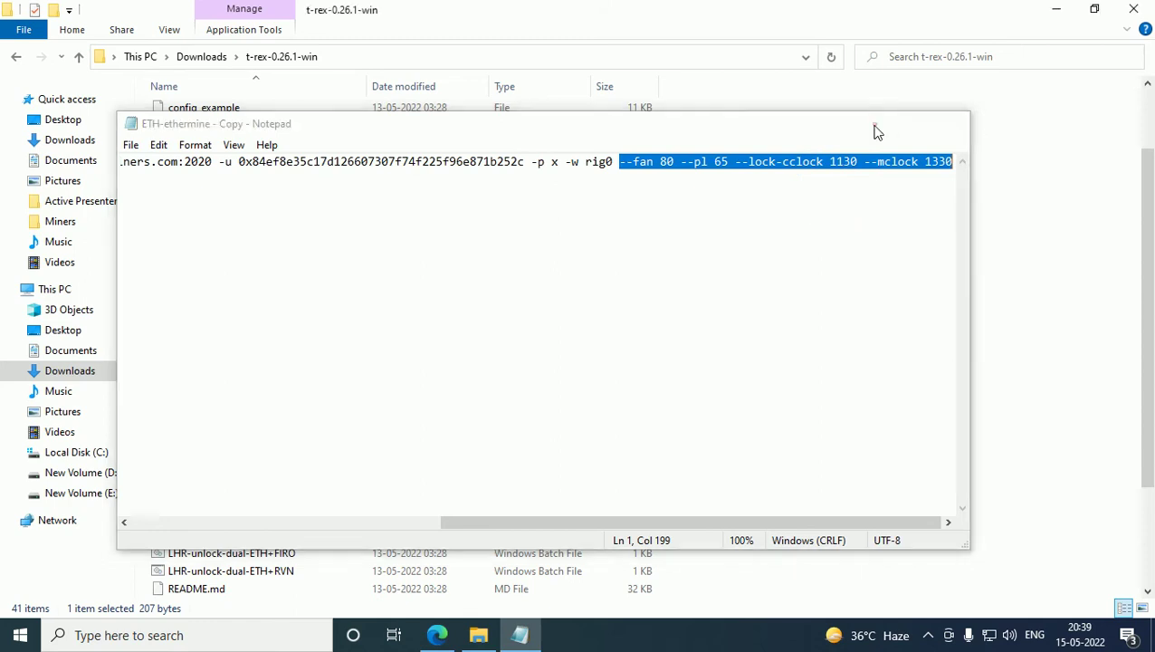
left_click(871, 123)
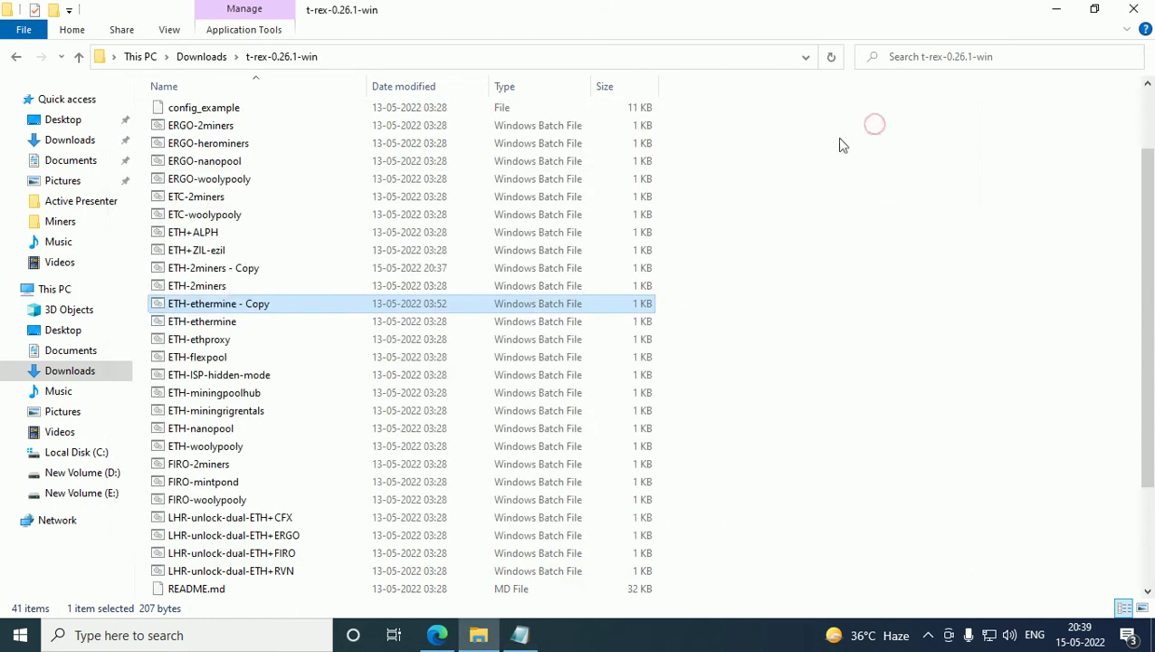
- Open the ETH-2miners - Copy batch file for editing and maximize its window
right_click(304, 270)
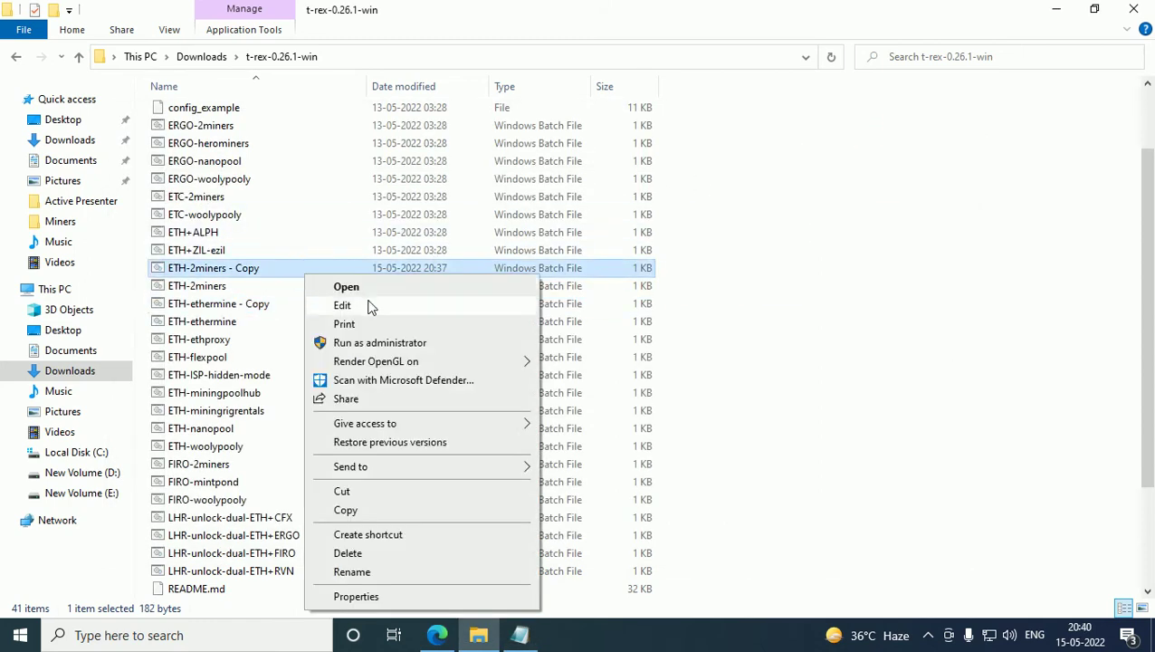
left_click(368, 306)
left_click_drag(406, 528, 675, 526)
left_click(910, 123)
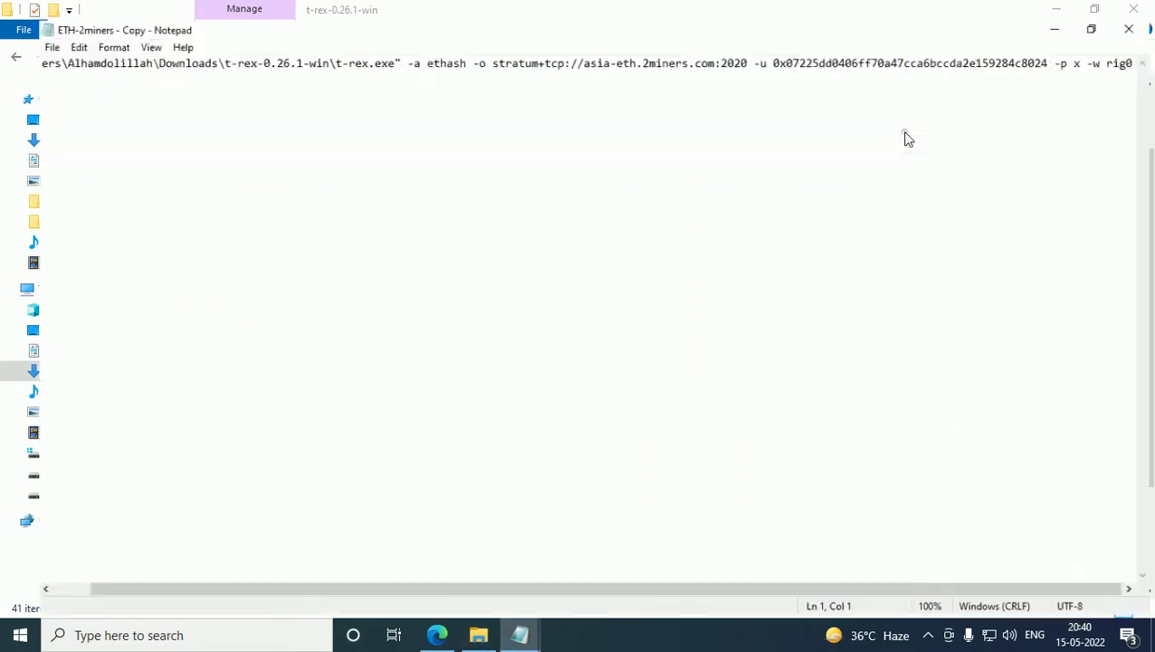
left_click(516, 593)
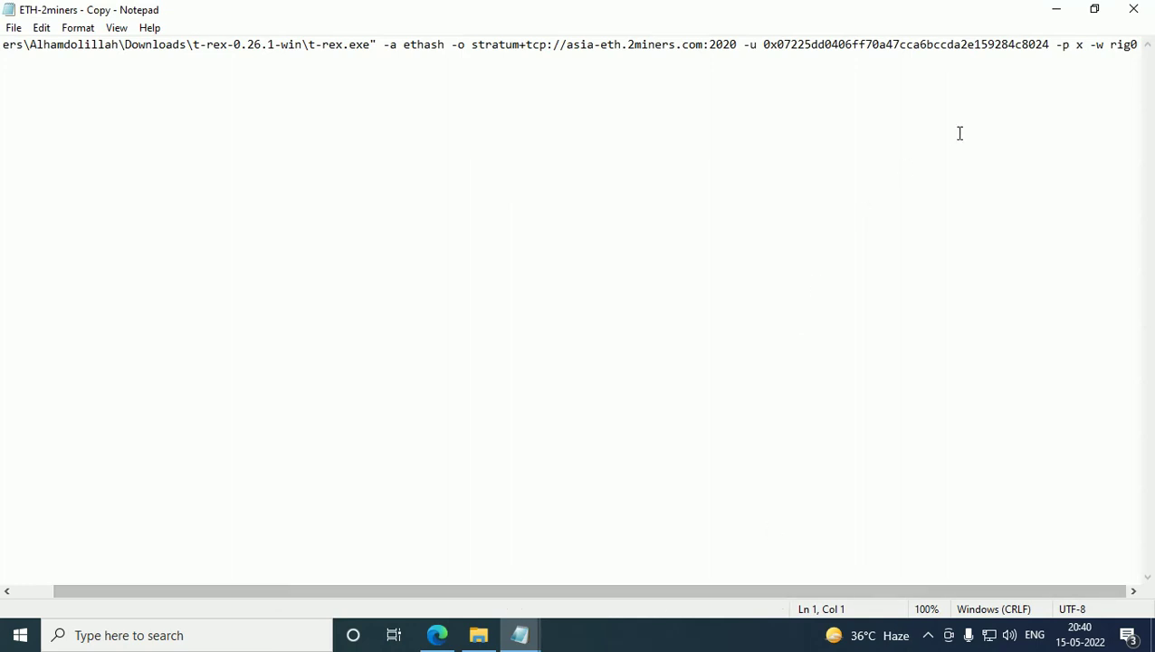
- Append the copied options --fan 80 --pl 65 --lock-cclock 1130 --mclock 1330 after rig0 at the end of the batch command
left_click(996, 44)
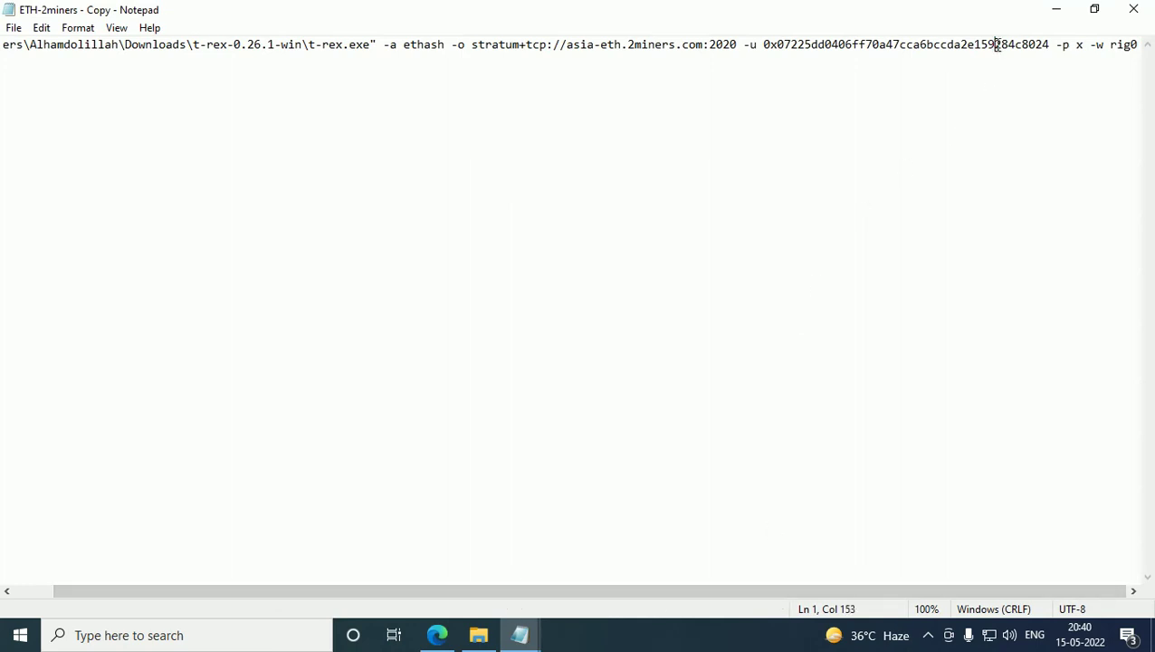
key("Down")
key("Up")
key("End")
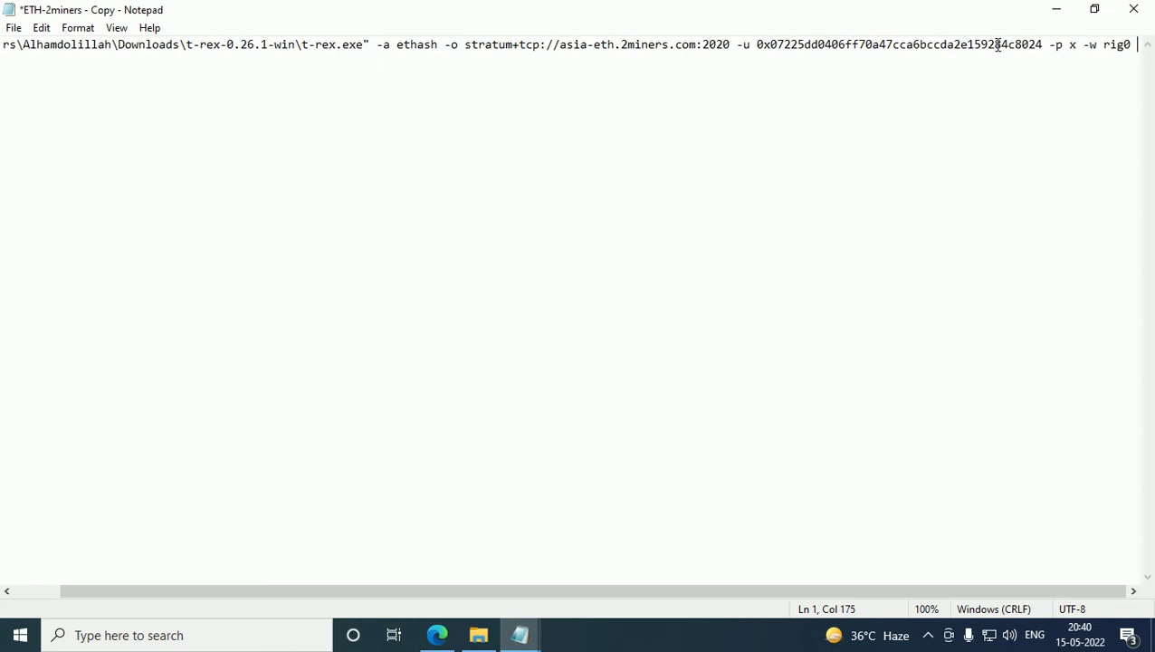
key("ctrl+v")
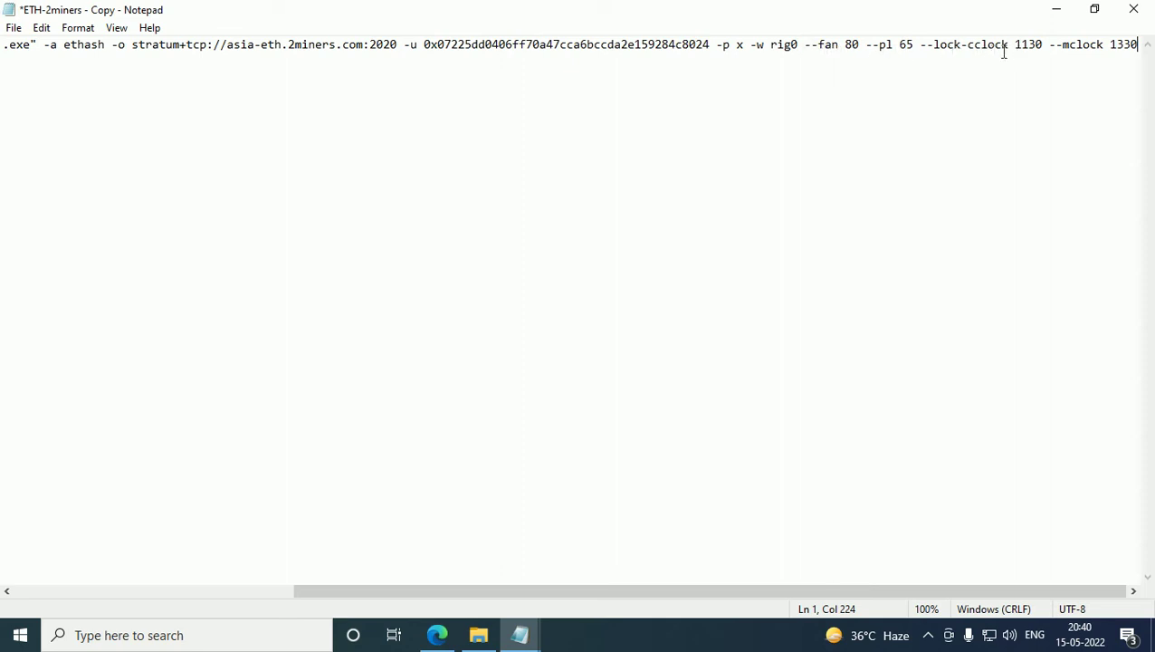
- Save the ETH-2miners - Copy batch file with its overclocking options and switch to Edge
left_click(13, 27)
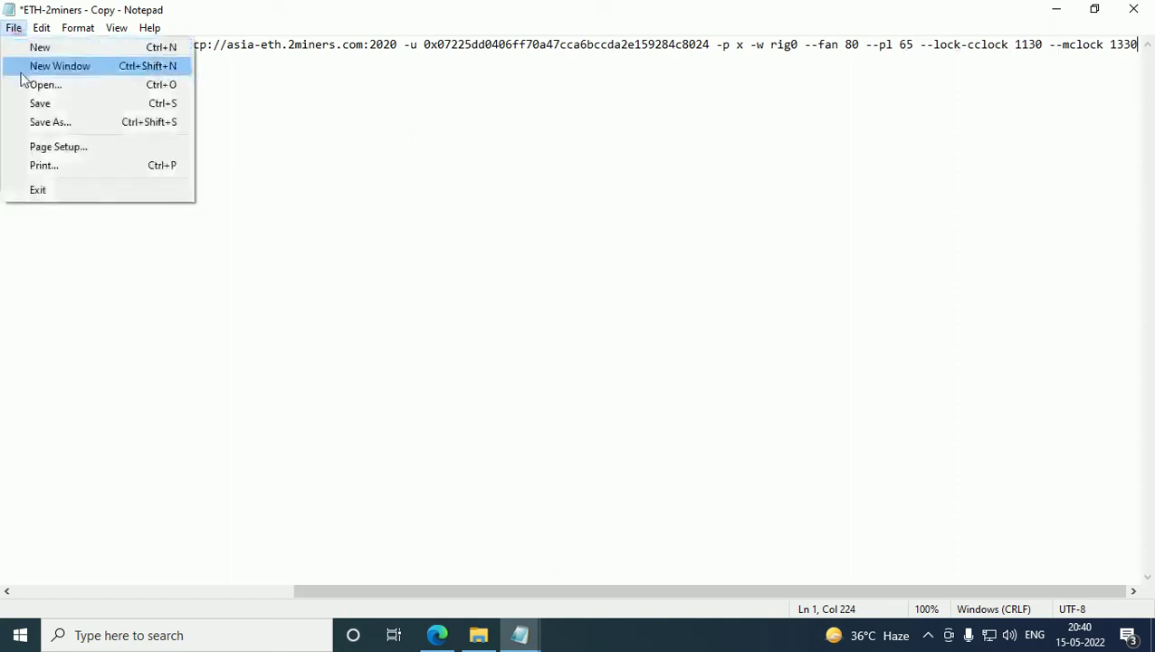
left_click(29, 103)
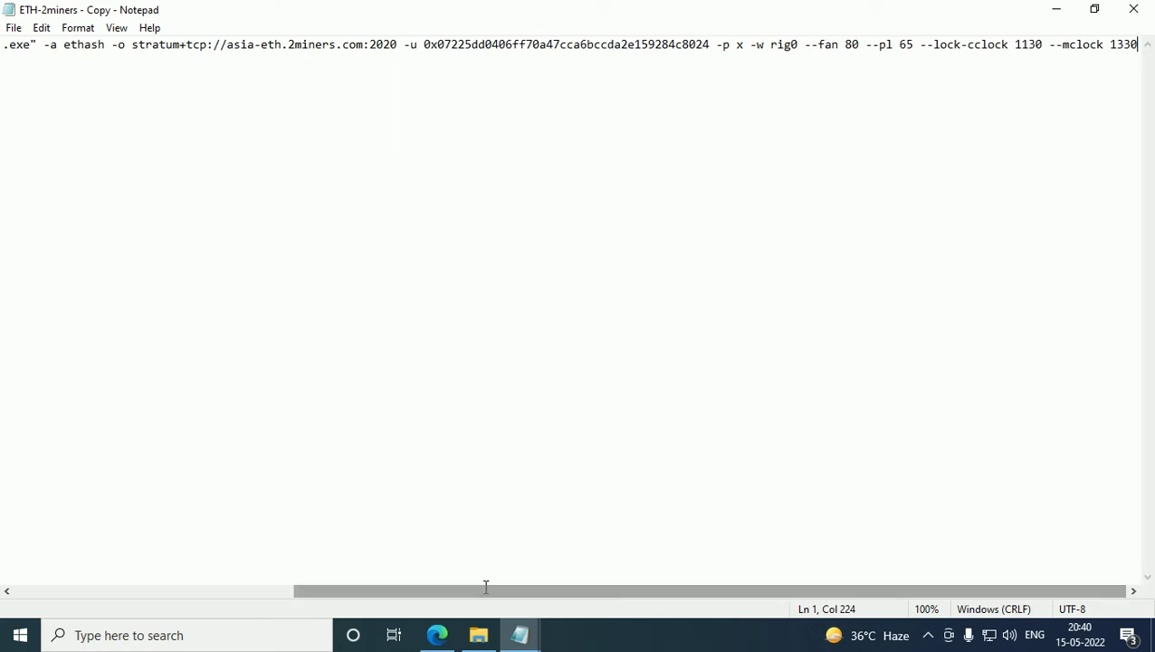
left_click(439, 636)
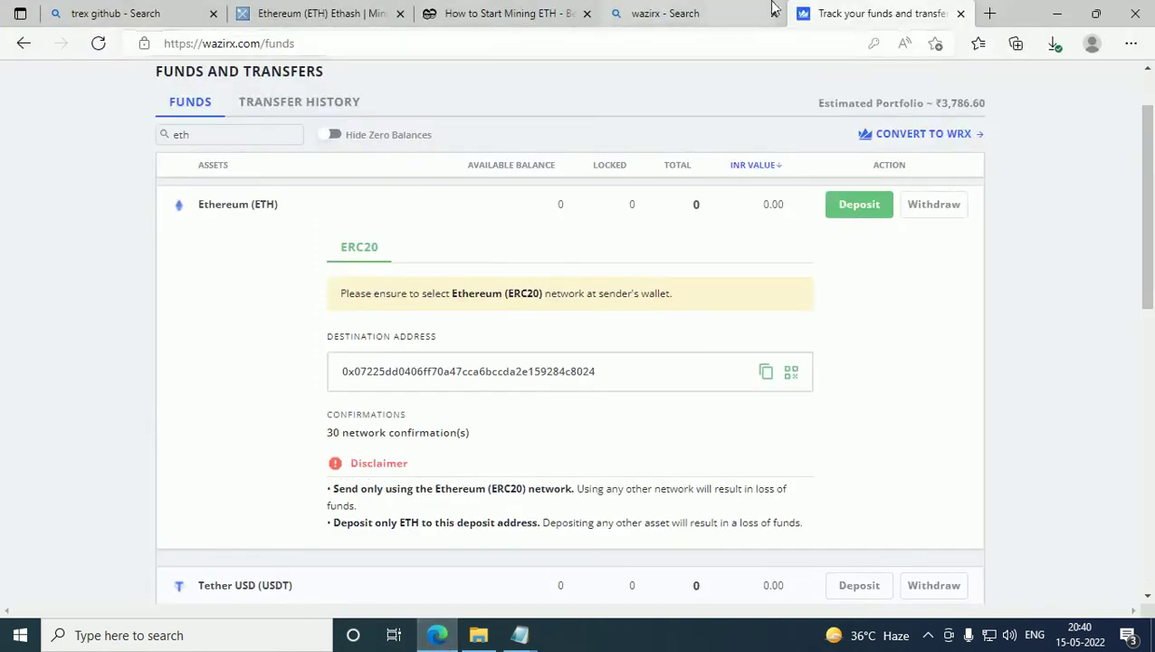
- Search the web for "overclocking kryptex" in a new tab and open Kryptex's Overclocking Database for mining
left_click(988, 14)
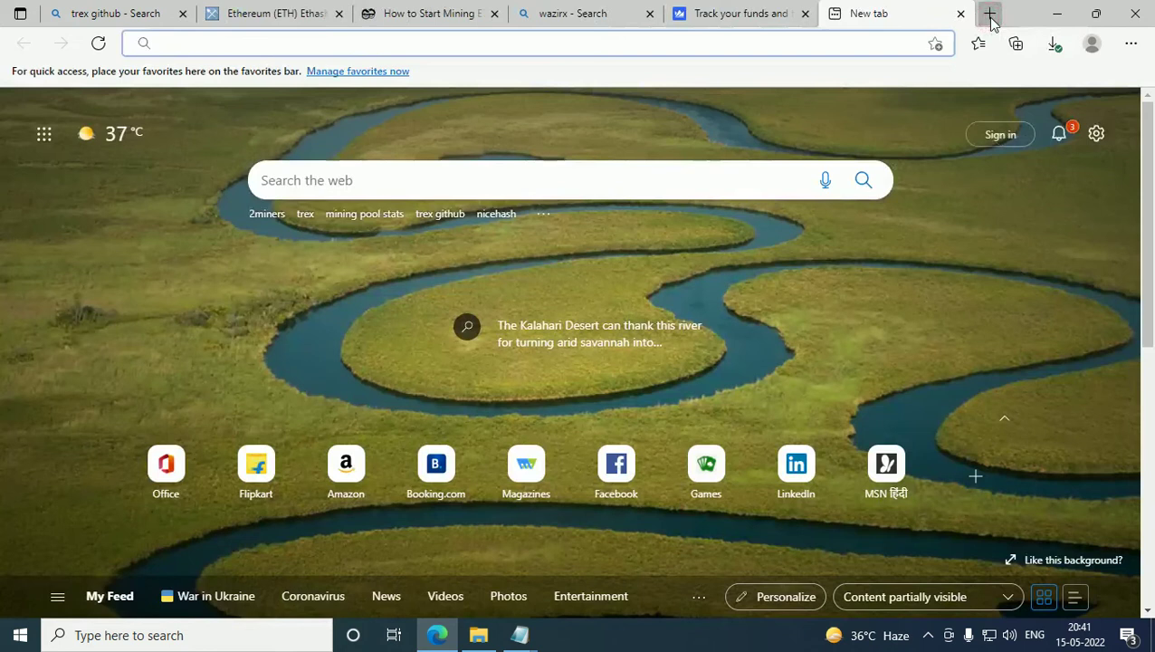
type("tre")
key("BackSpace")
key("BackSpace")
key("BackSpace")
key("BackSpace")
type("over")
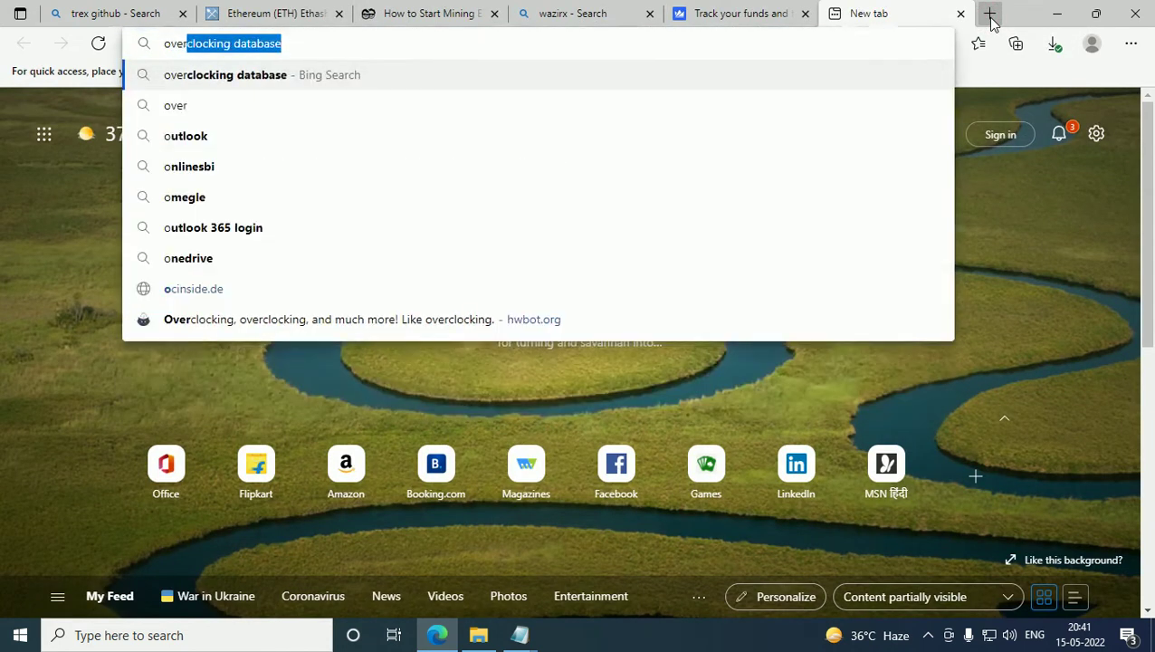
type("clo")
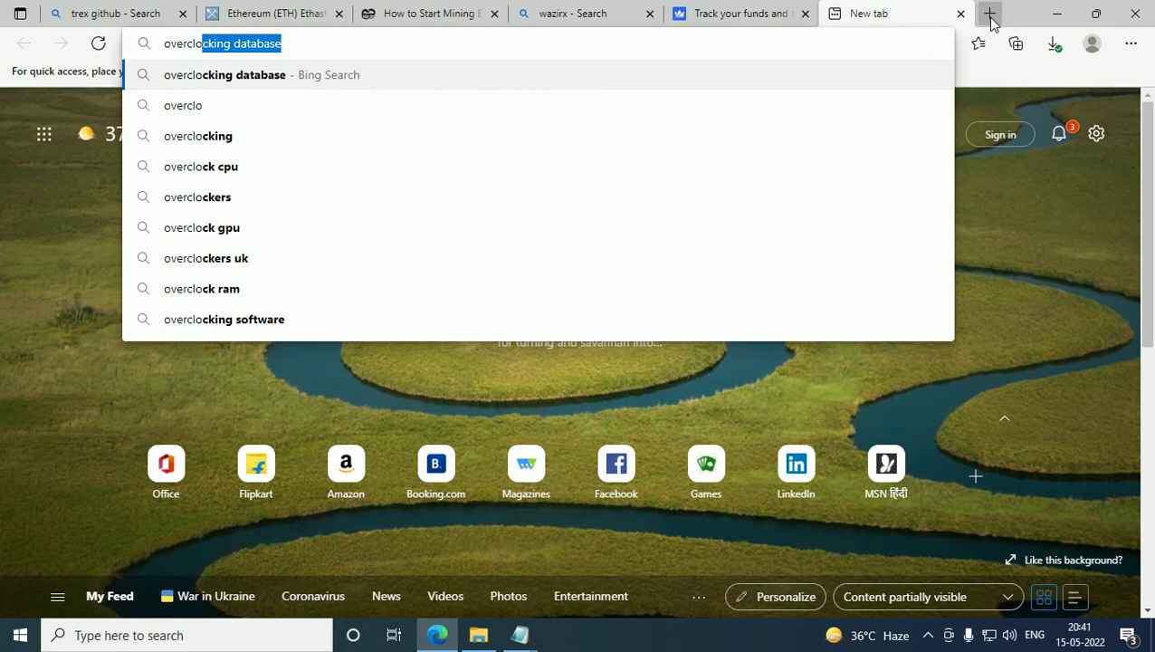
type("cking kryp")
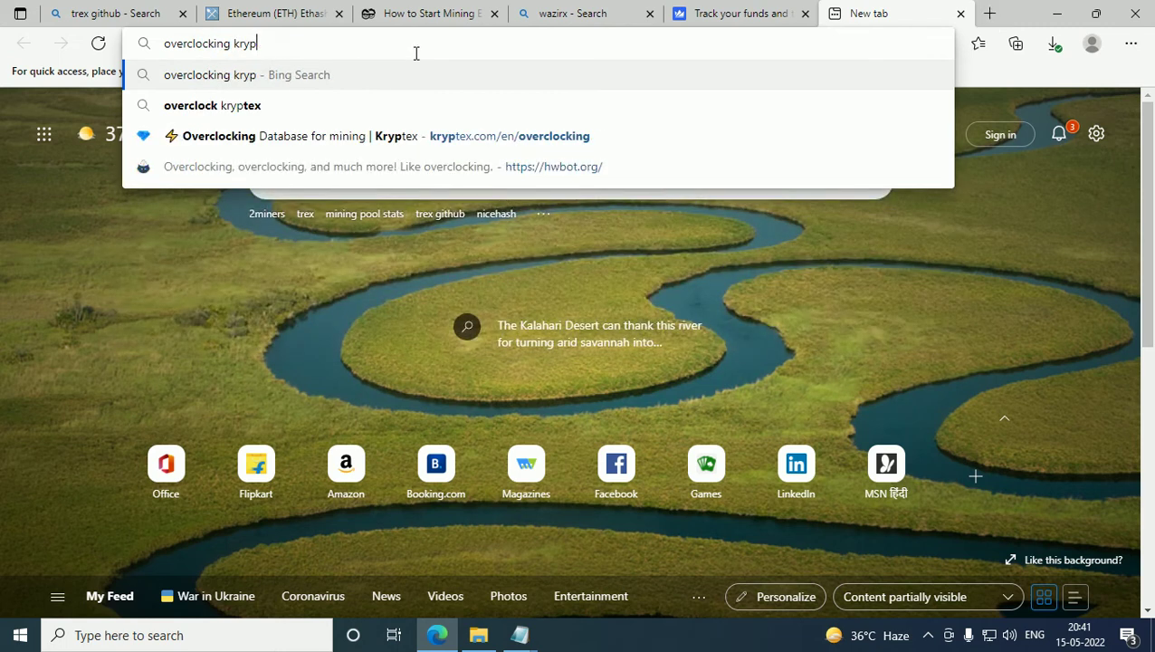
type("tex")
key("Return")
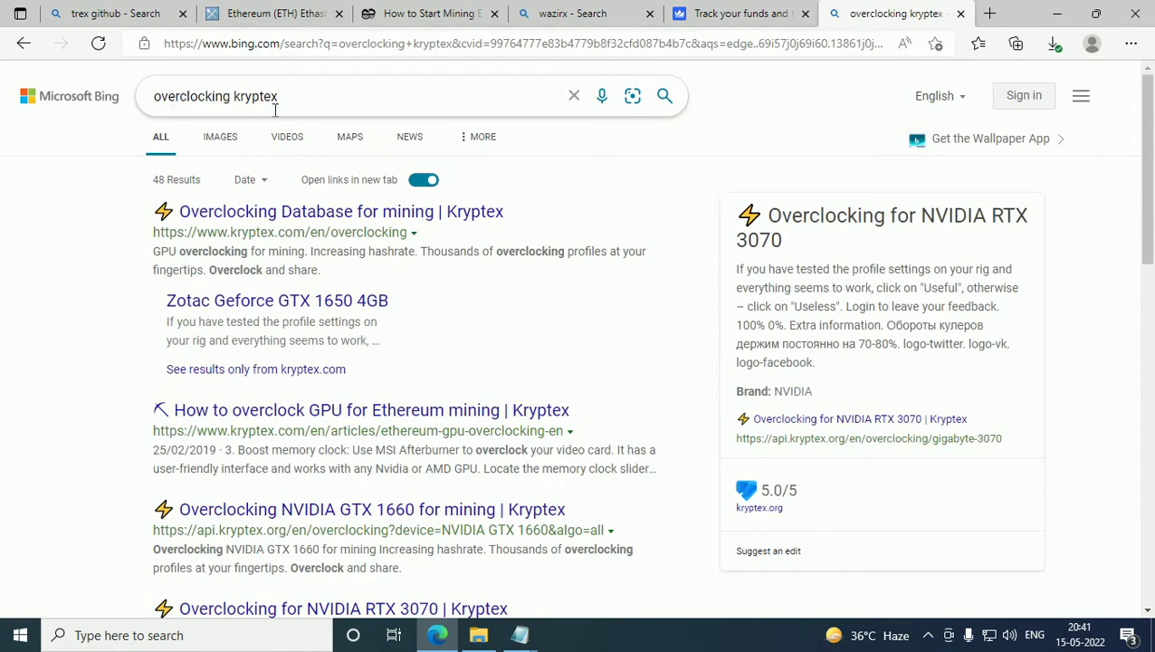
left_click(274, 217)
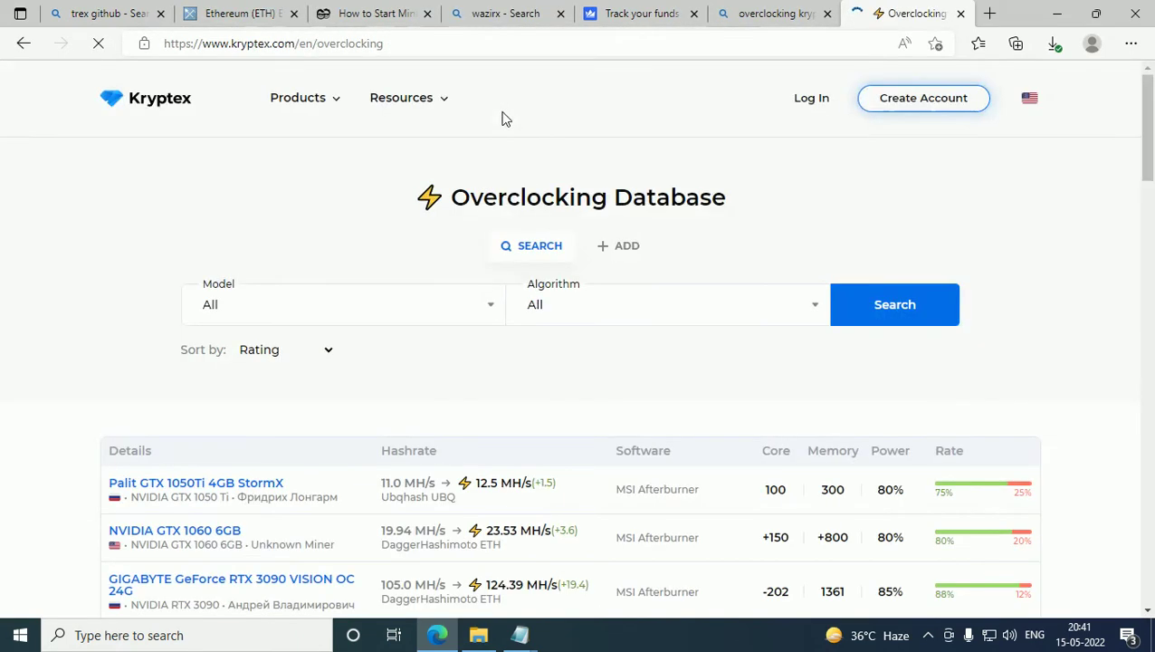
- Choose NVIDIA RTX 3070 Ti as the graphics card model in the Overclocking Database search
scroll(427, 351, "down", 1)
scroll(265, 371, "down", 2)
scroll(226, 362, "up", 2)
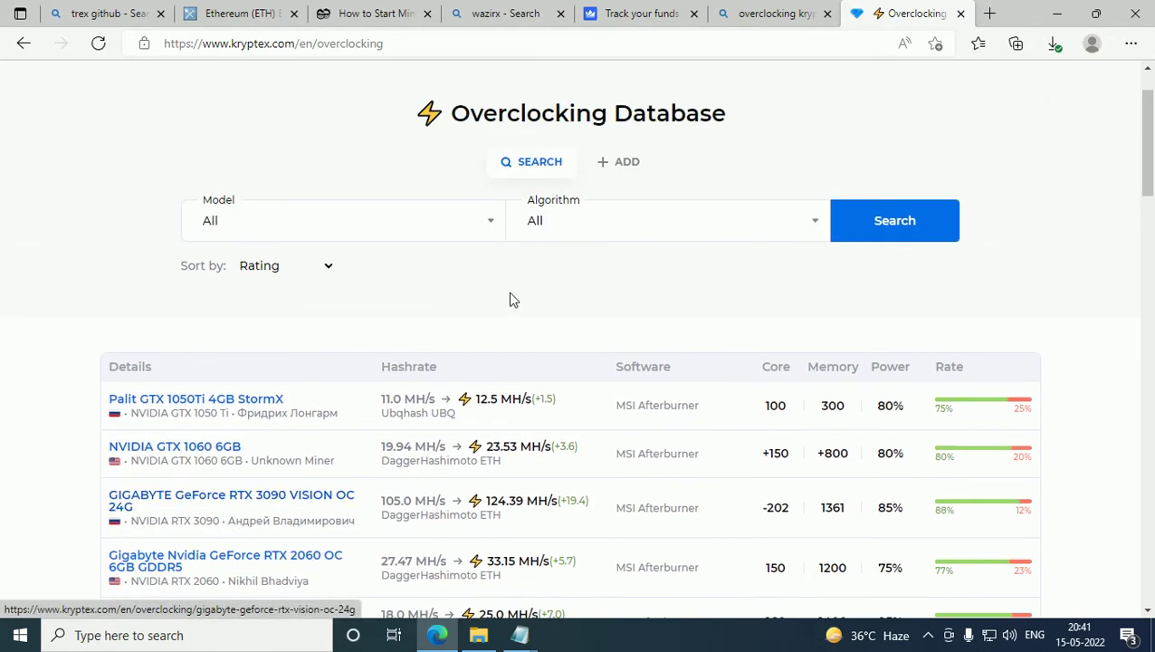
left_click(414, 232)
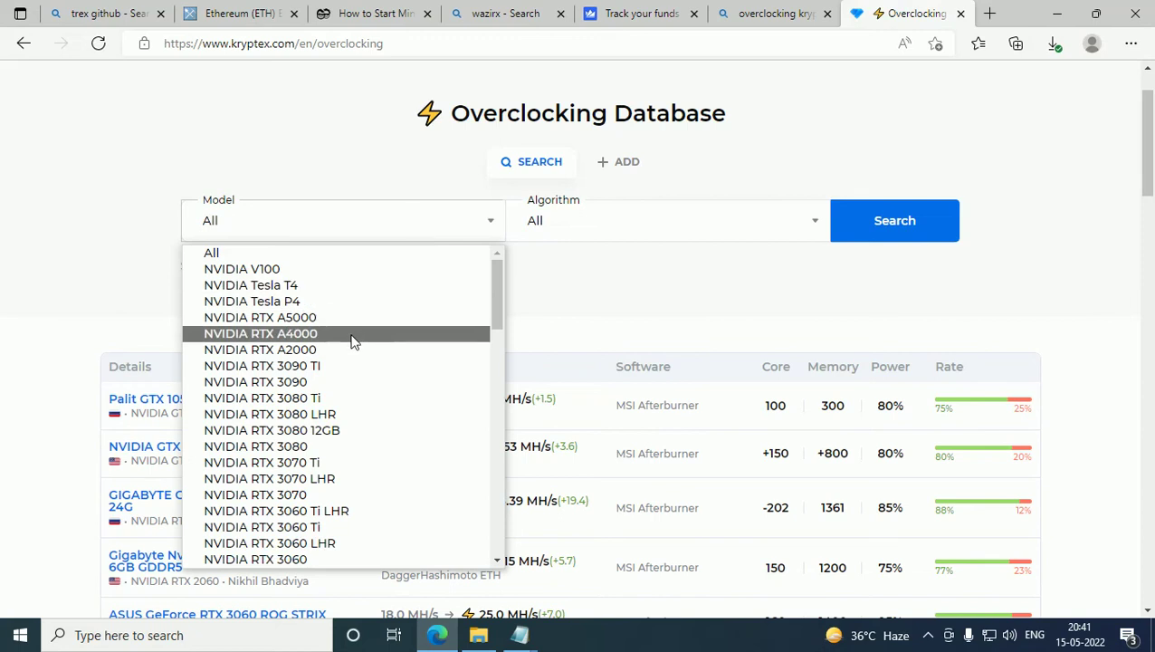
scroll(353, 342, "down", 6)
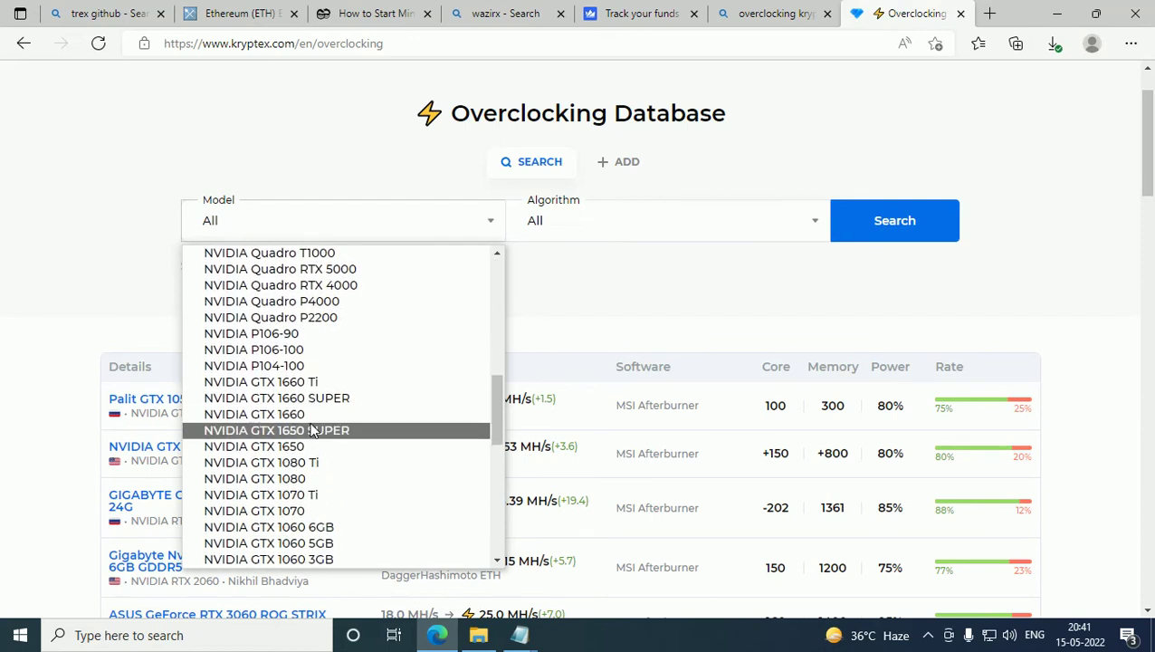
scroll(311, 430, "up", 8)
left_click(661, 291)
left_click(469, 219)
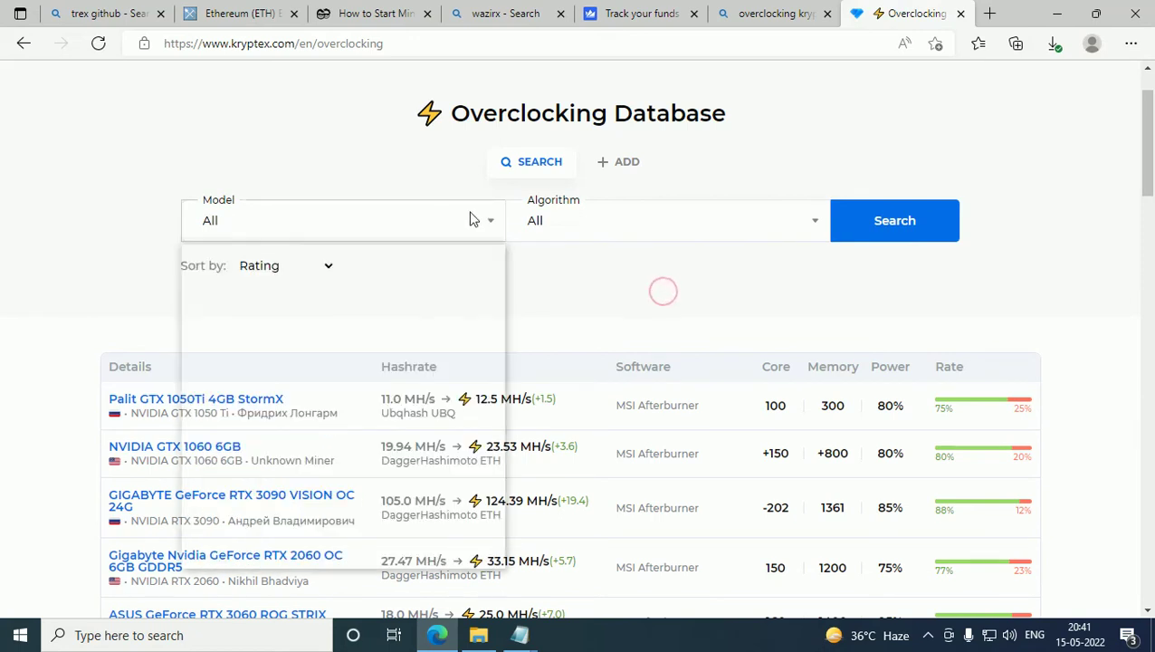
scroll(353, 392, "down", 8)
scroll(353, 391, "up", 2)
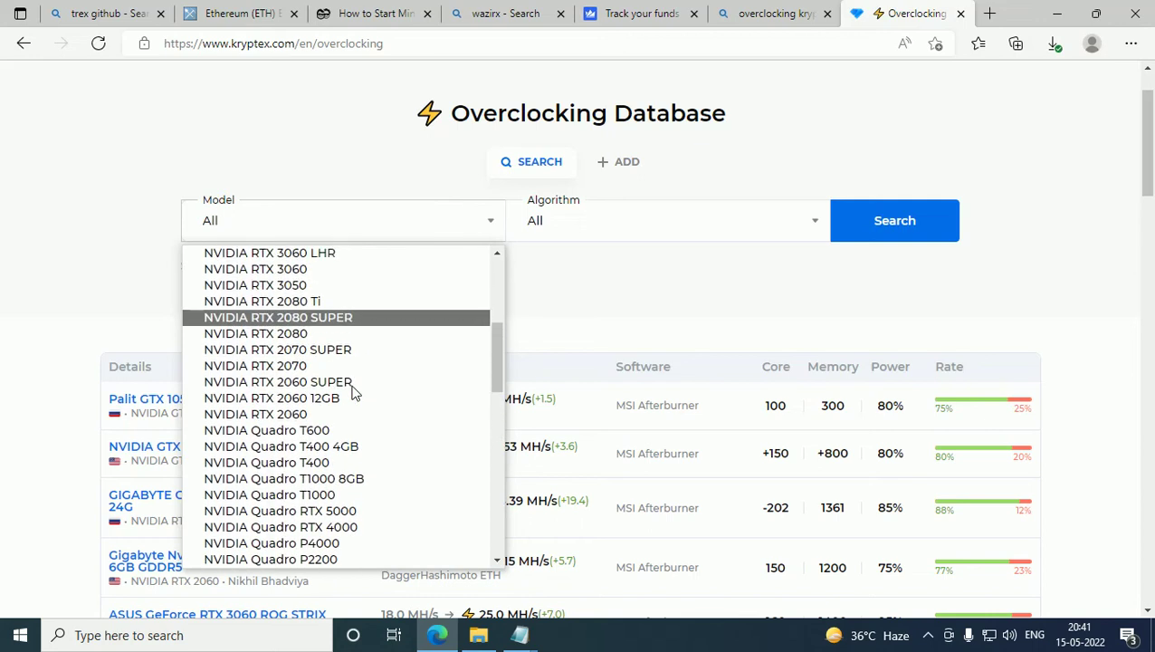
scroll(353, 391, "down", 5)
scroll(351, 391, "up", 8)
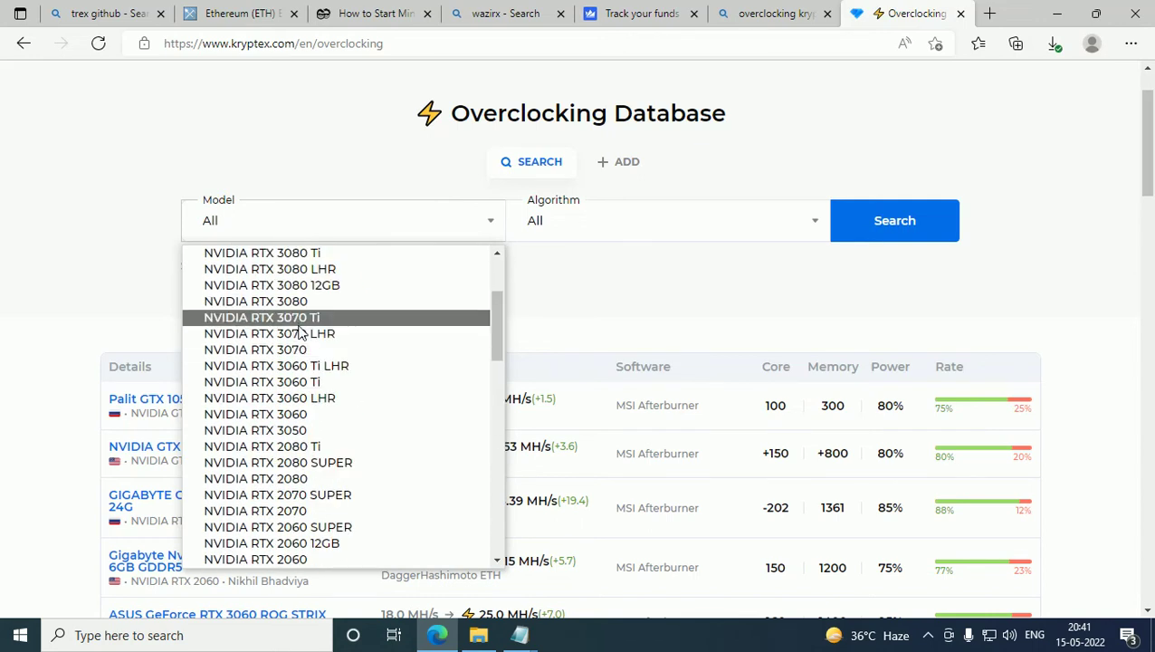
left_click(305, 317)
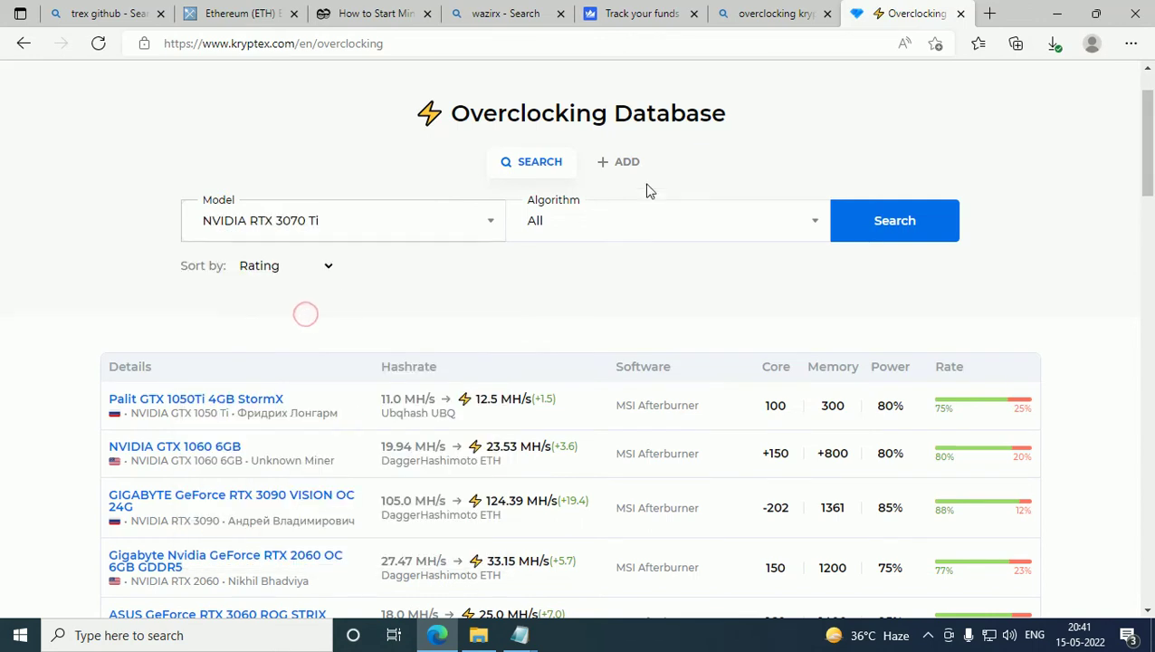
- Search the database for DaggerHashimoto ETH profiles and examine their core, memory and power settings
left_click(635, 217)
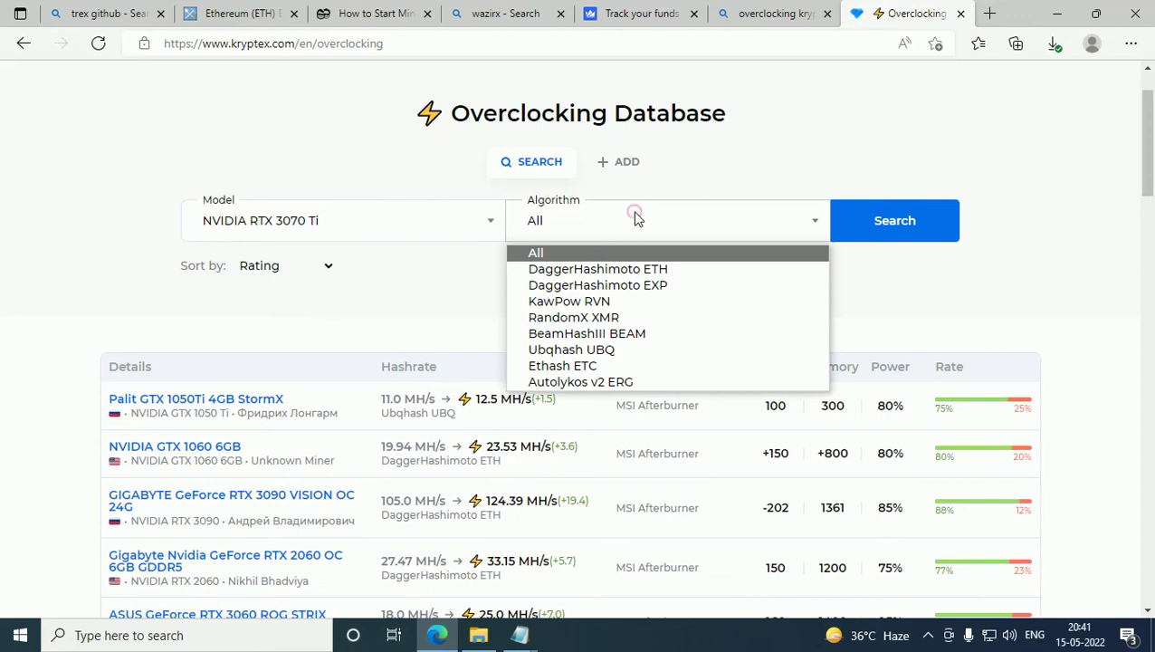
left_click(631, 270)
left_click(869, 237)
scroll(704, 298, "down", 4)
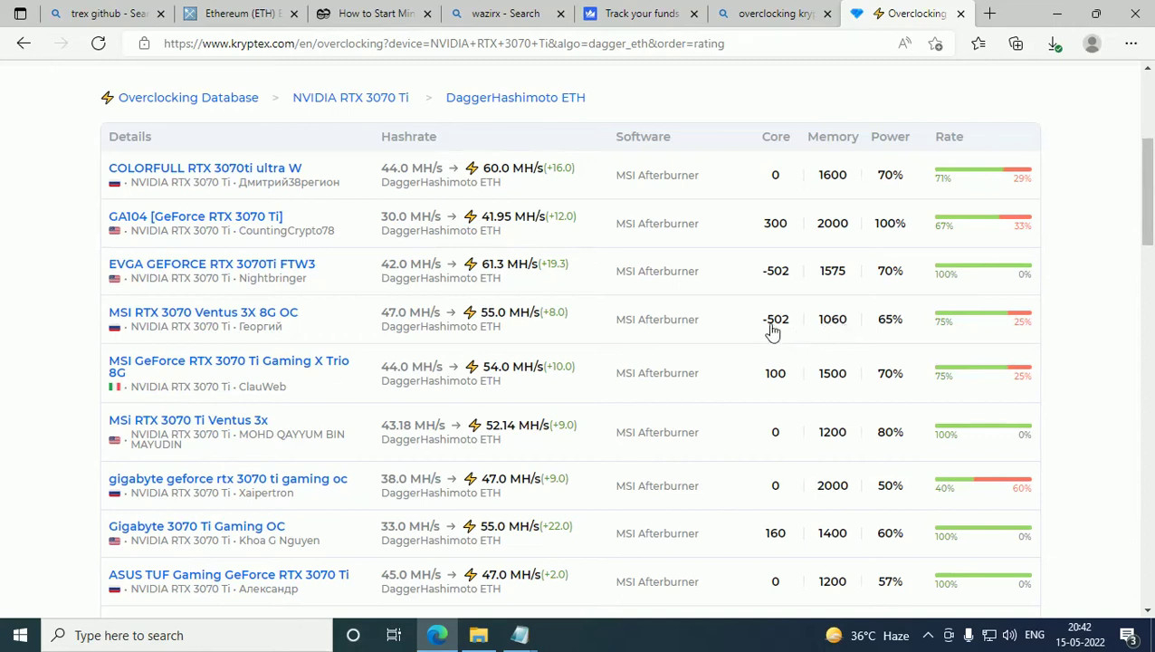
scroll(375, 370, "down", 3)
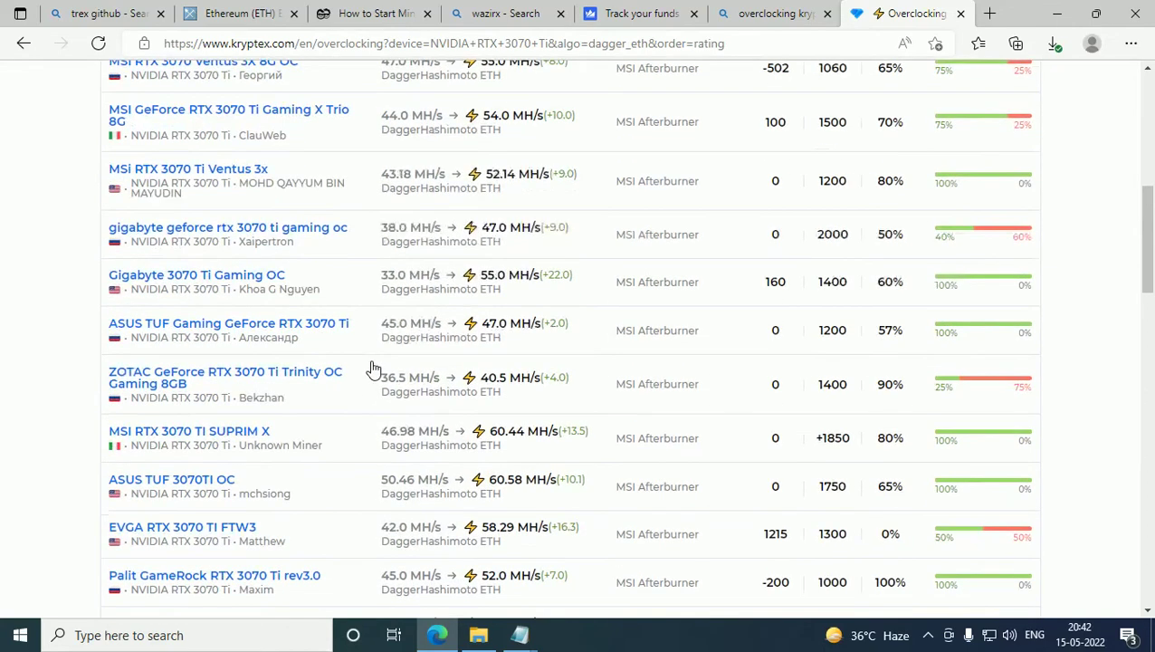
scroll(224, 394, "down", 2)
scroll(222, 387, "down", 9)
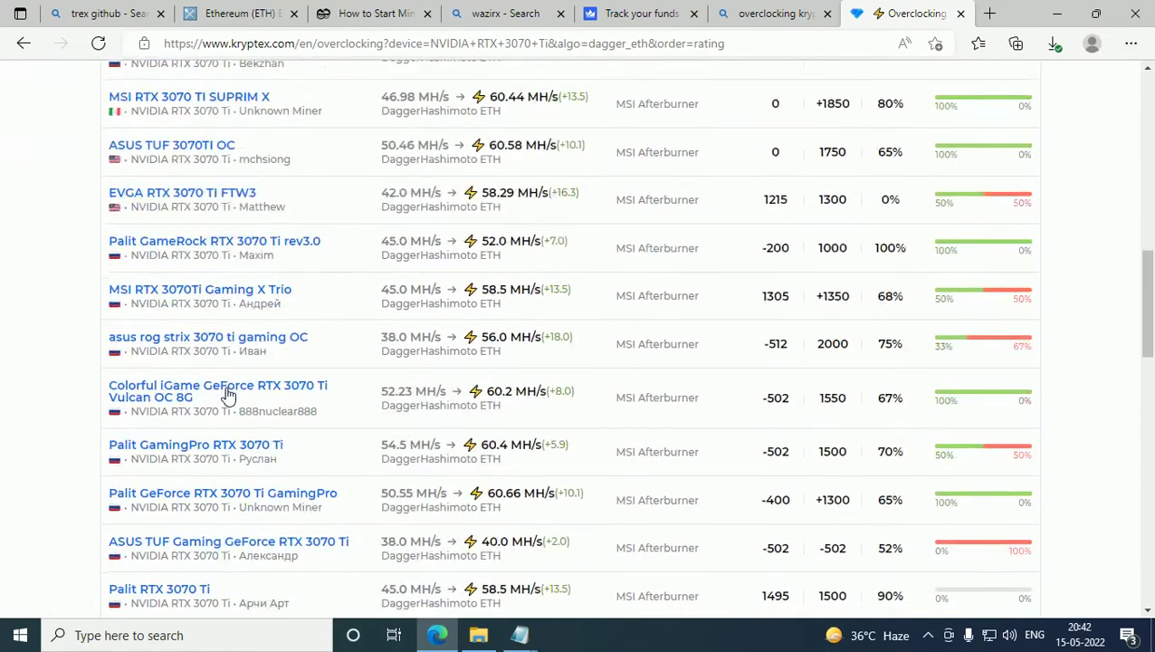
scroll(188, 371, "up", 1)
scroll(187, 375, "up", 8)
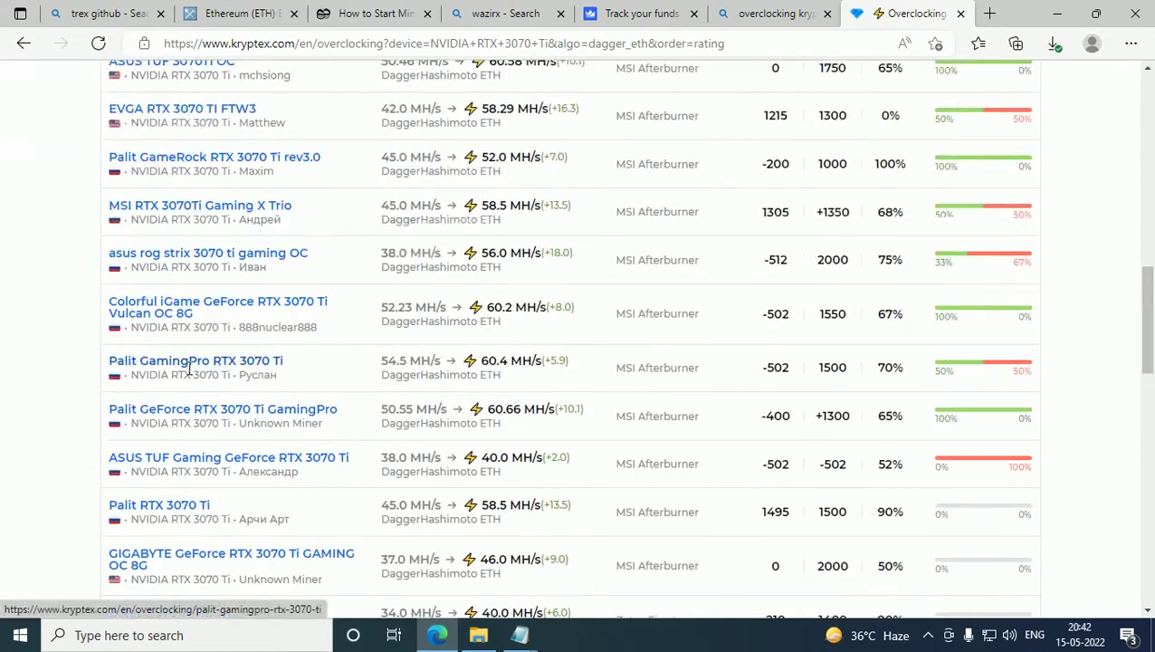
- Close the unneeded browser tabs and return to the search filters on the Kryptex overclocking page
left_click(770, 13)
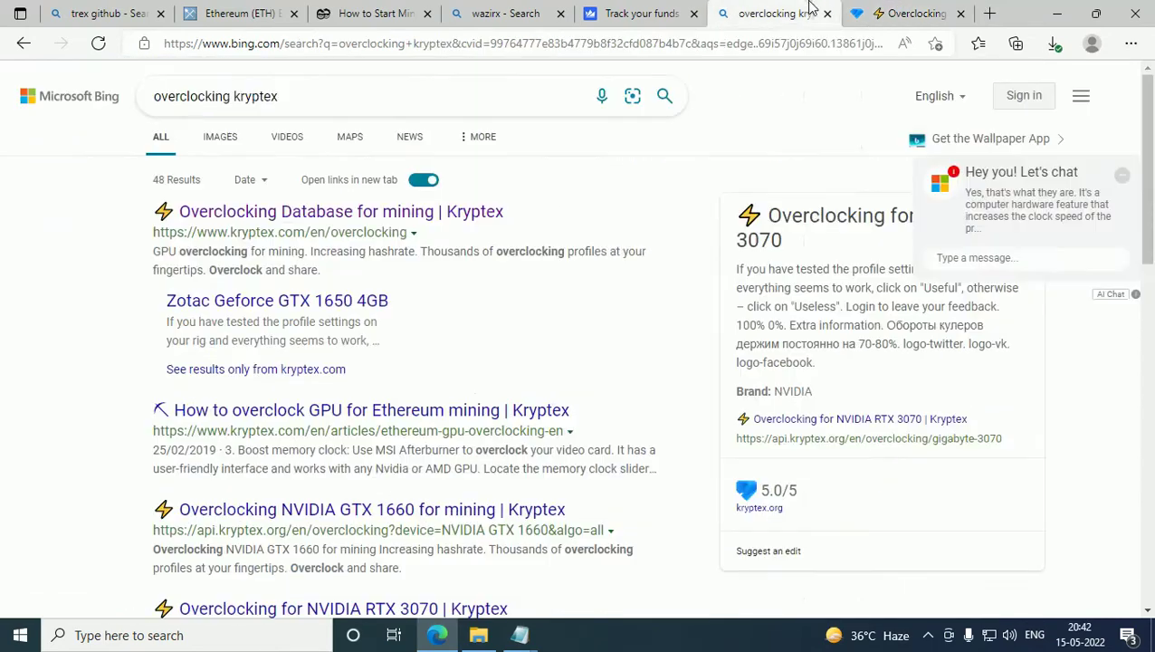
left_click(638, 12)
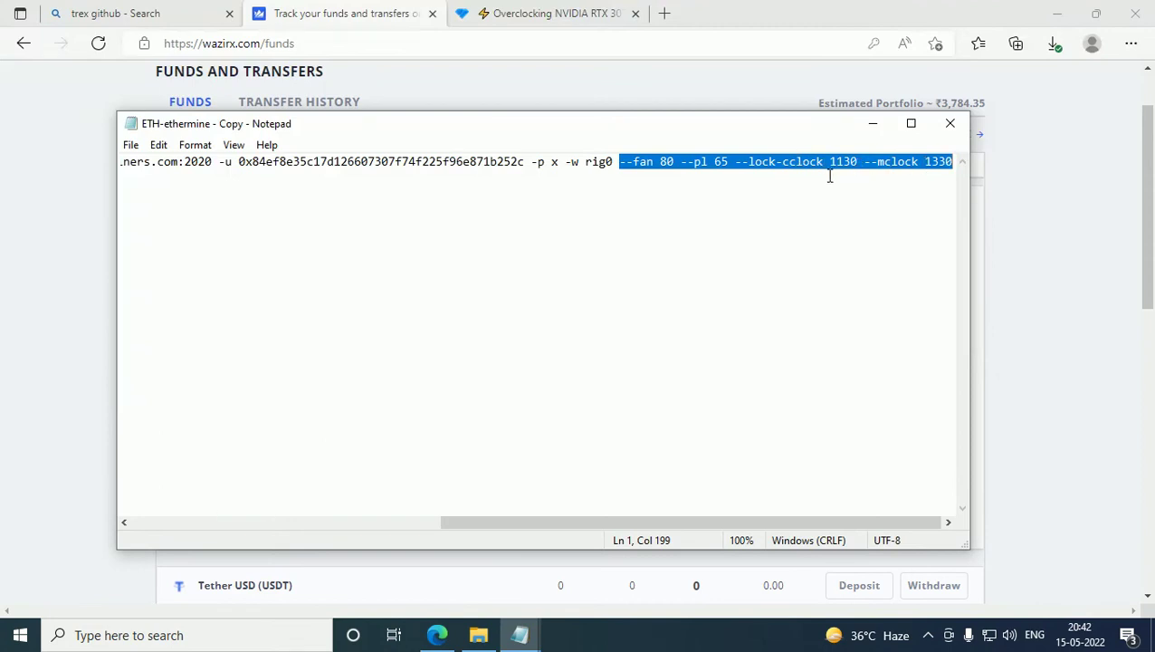
left_click(486, 12)
scroll(299, 289, "up", 8)
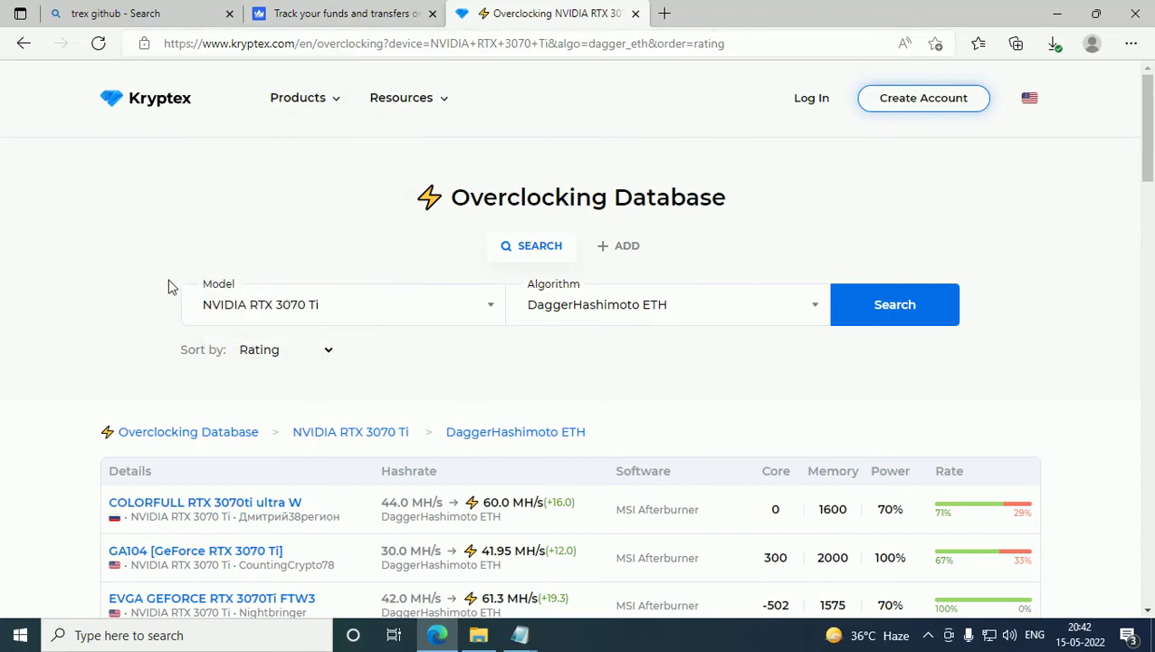
- Switch to the ETH-2miners - Copy batch file in Notepad and extend its --fan option to 80,70,60
left_click(315, 10)
mouse_move(512, 624)
left_click(545, 584)
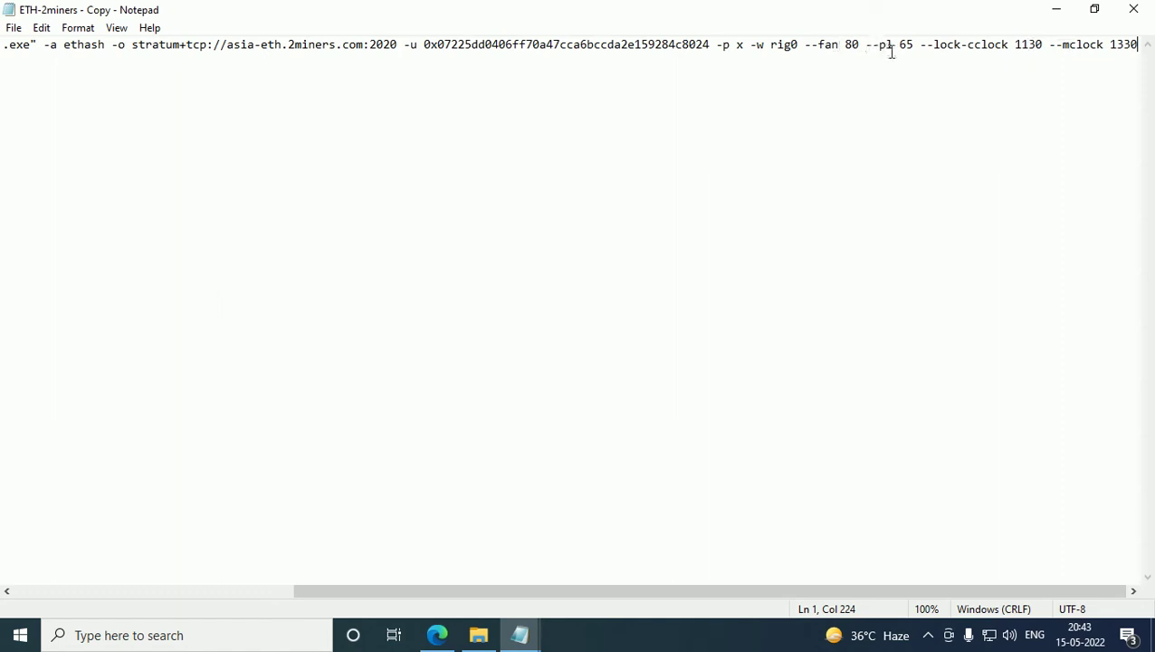
left_click(857, 45)
type(",")
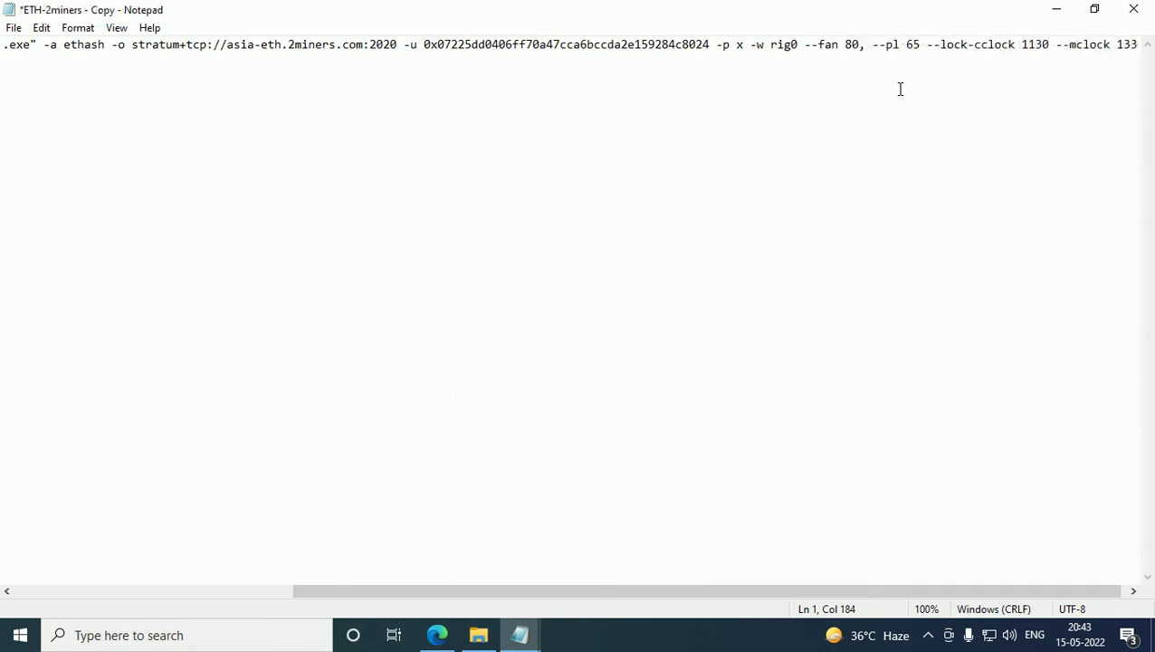
type("7")
type("0,")
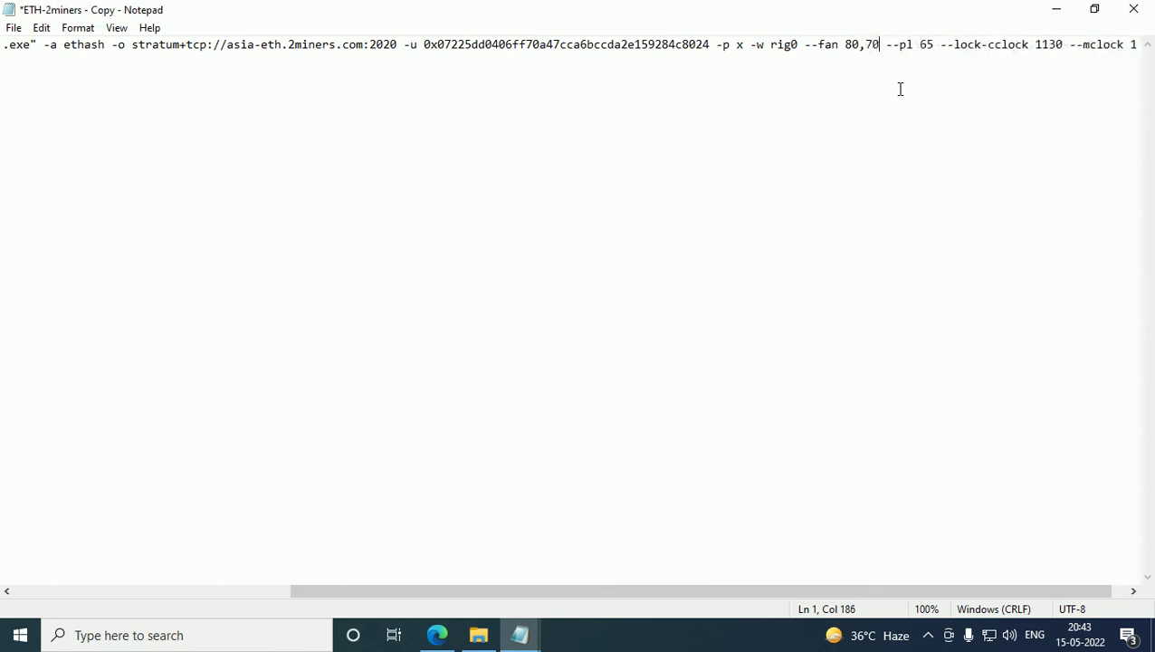
type("60")
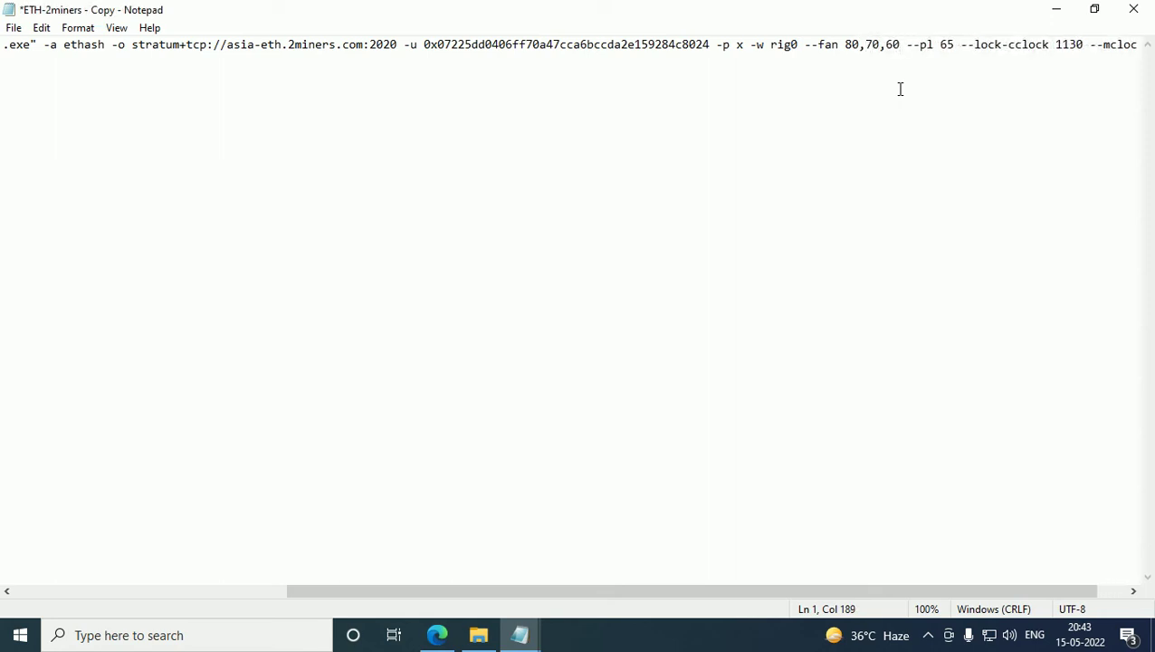
- Extend the --pl option in the batch command to 65,70,65
left_click(954, 47)
type(",7")
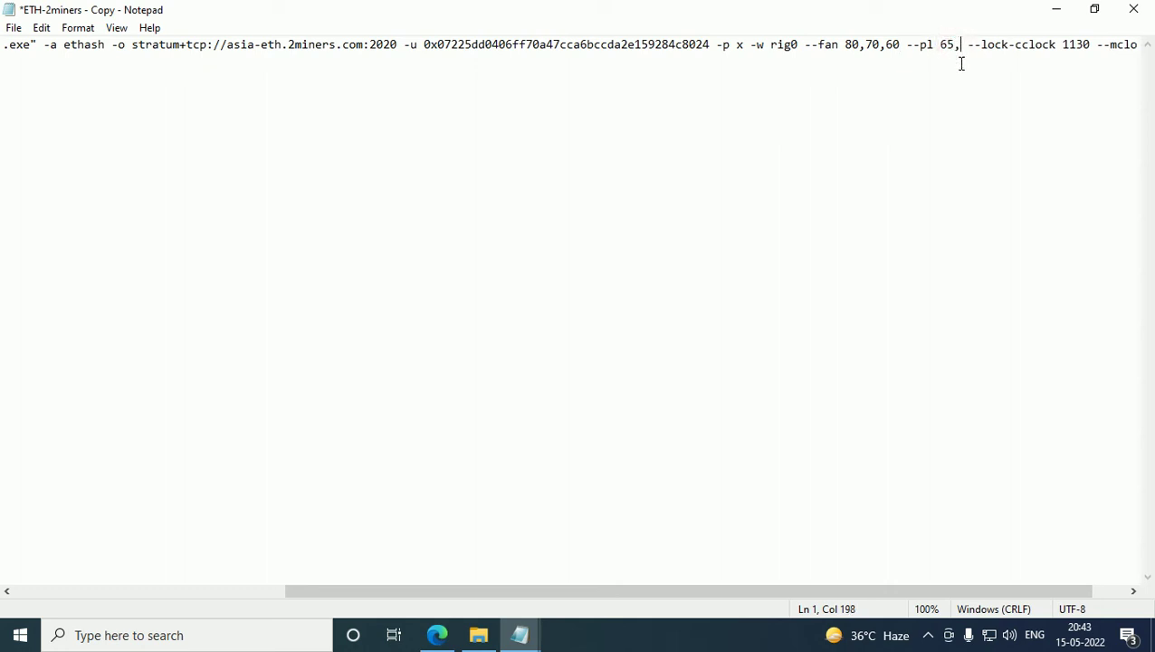
type("0.")
key("BackSpace")
type(",65")
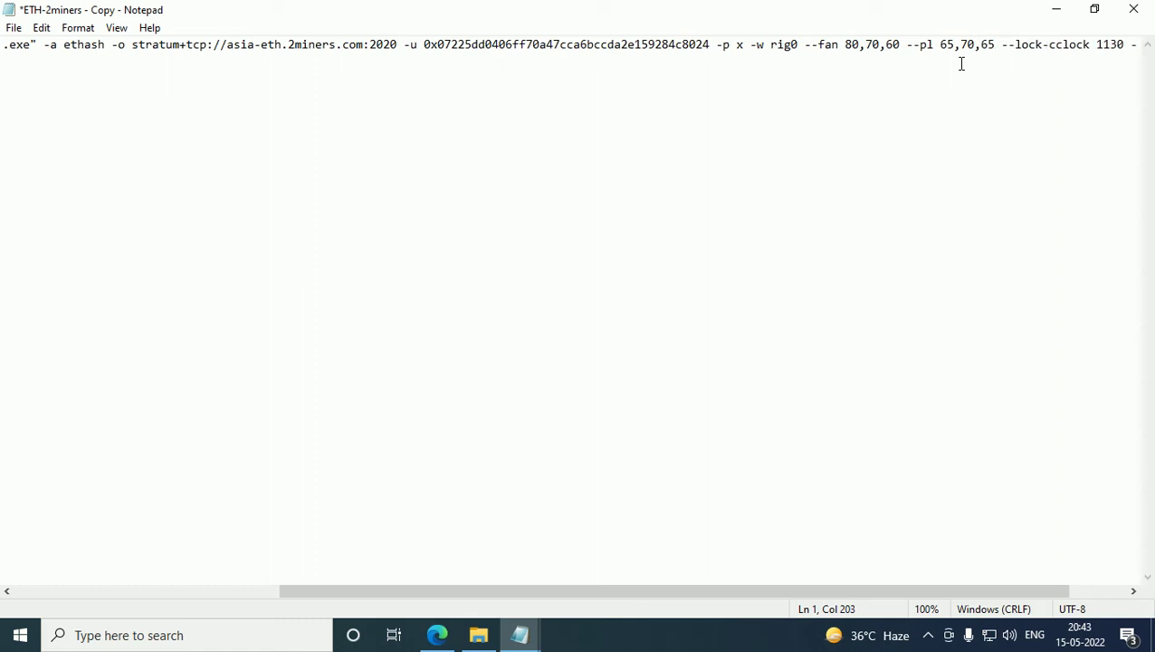
- Extend the --lock-cclock option in the batch command to 1130,1100,1050
key("Right")
key("Right")
key("Right")
key("Right")
key("Right")
key("Right")
key("Right")
key("Right")
key("Right")
key("Right")
key("Right")
key("Right")
key("Right")
key("Right")
key("Right")
key("Right")
key("Right")
key("Right")
key("Right")
key("Right")
type(",11")
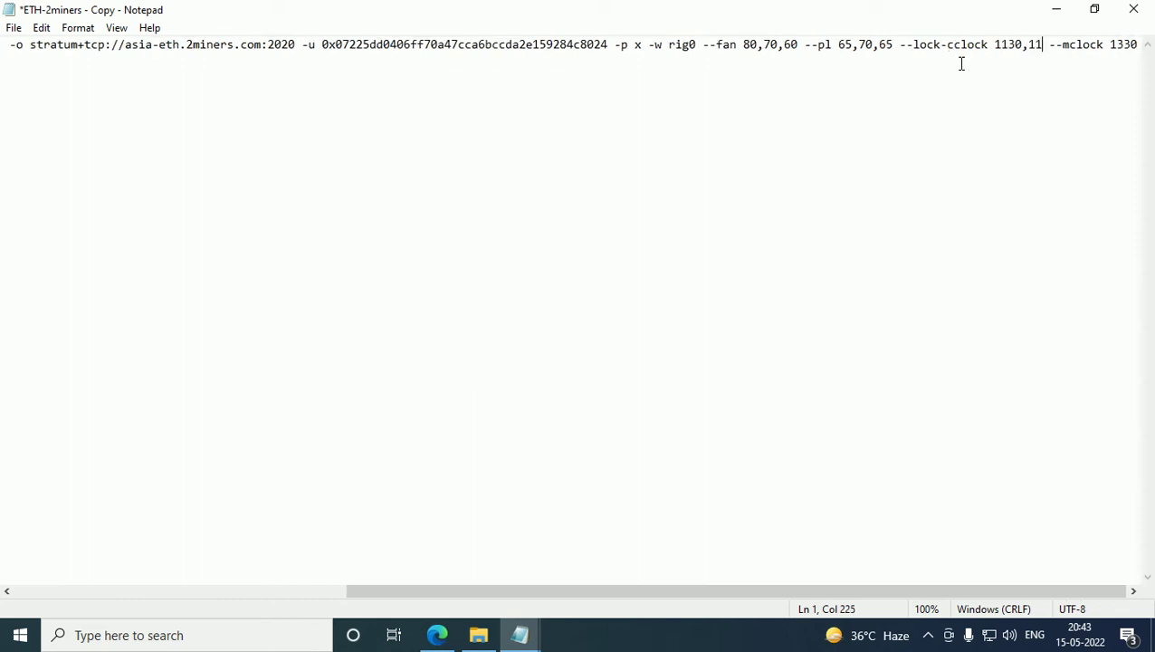
type("00,1050")
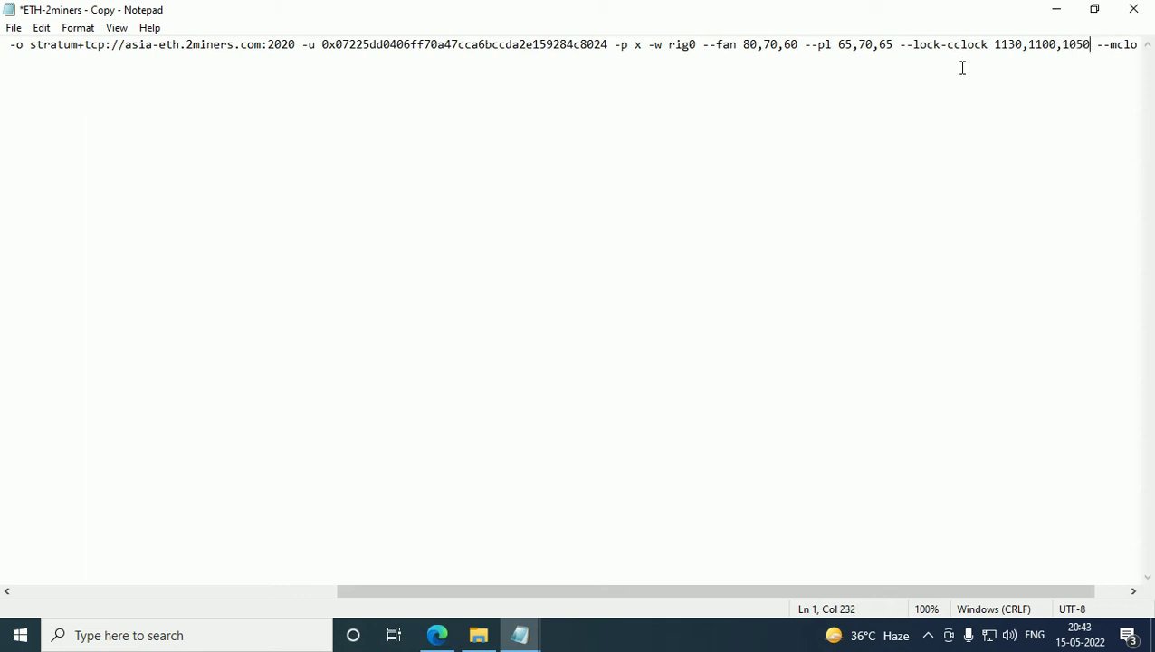
- Extend the --mclock option at the end of the batch command to 1330,1300,1350
left_click_drag(633, 588, 669, 592)
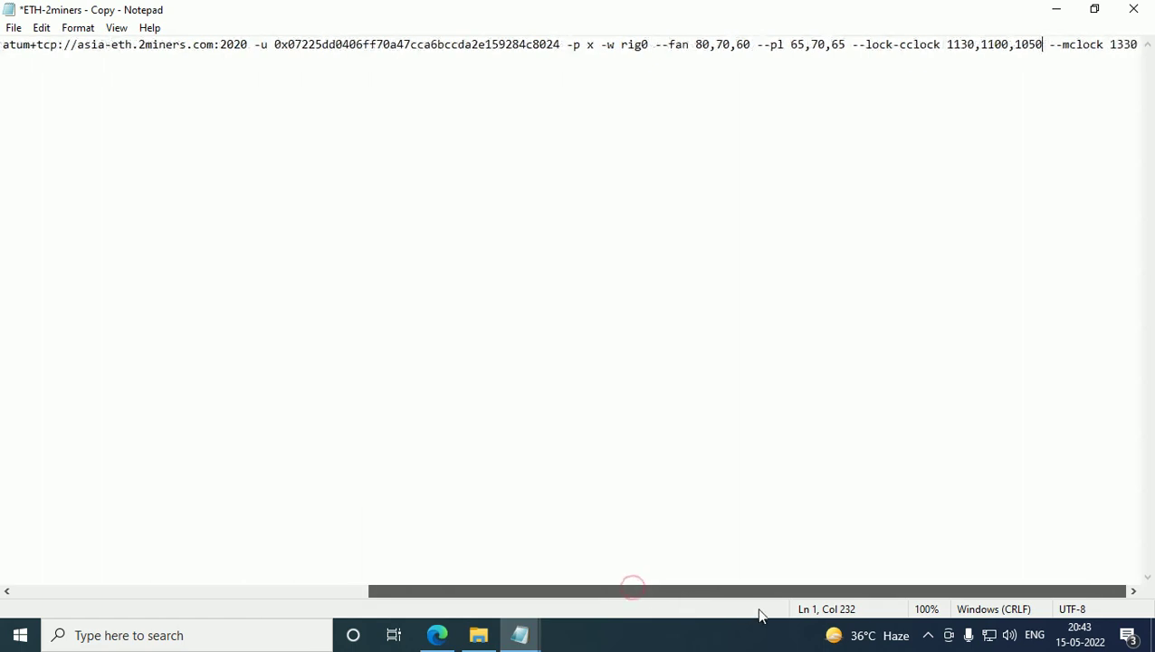
left_click(1125, 44)
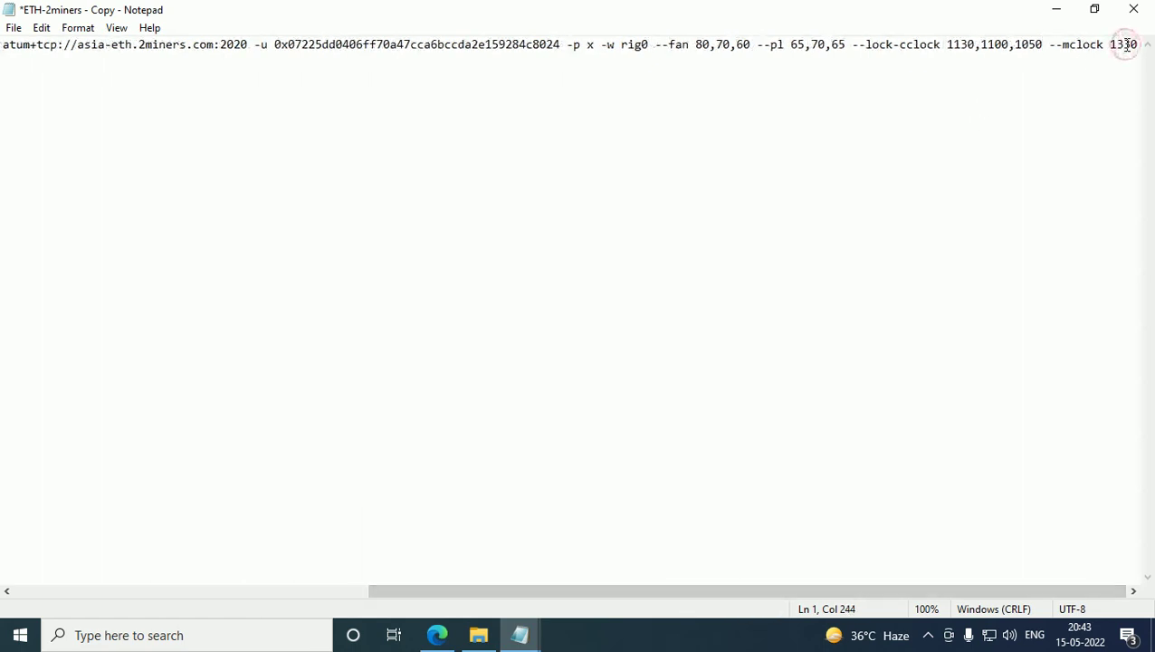
type(",1300,1350")
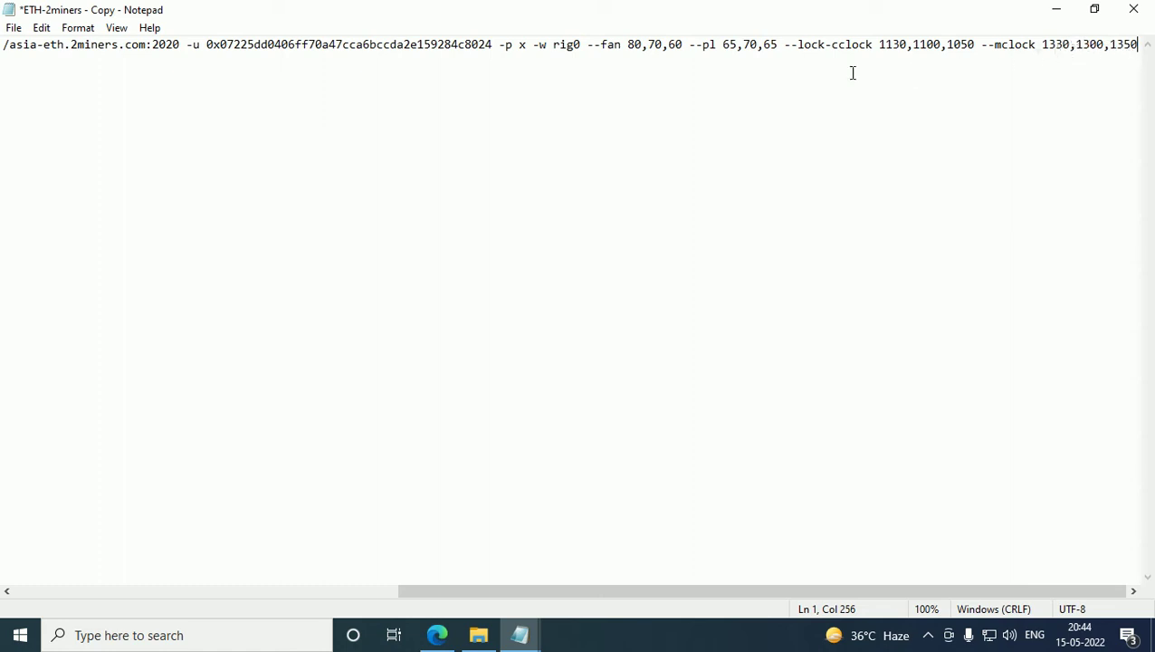
- Reduce the --pl option in the batch command to the single value 65
left_click(779, 44)
key("BackSpace")
key("BackSpace")
key("BackSpace")
key("BackSpace")
key("BackSpace")
key("BackSpace")
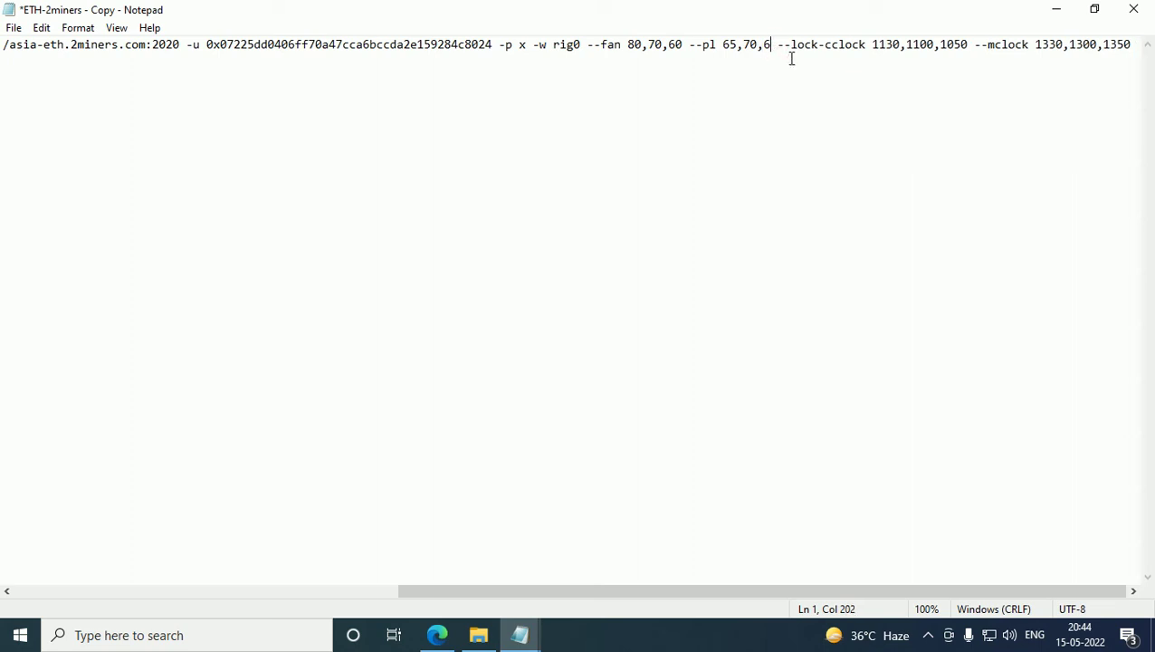
key("BackSpace")
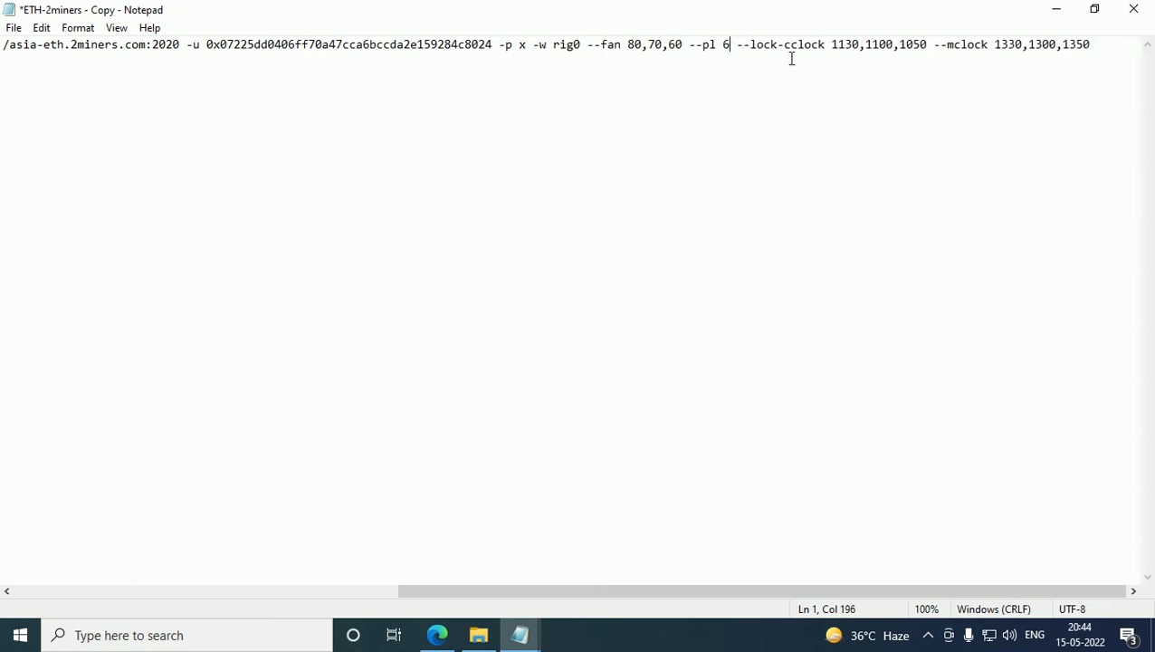
type("5")
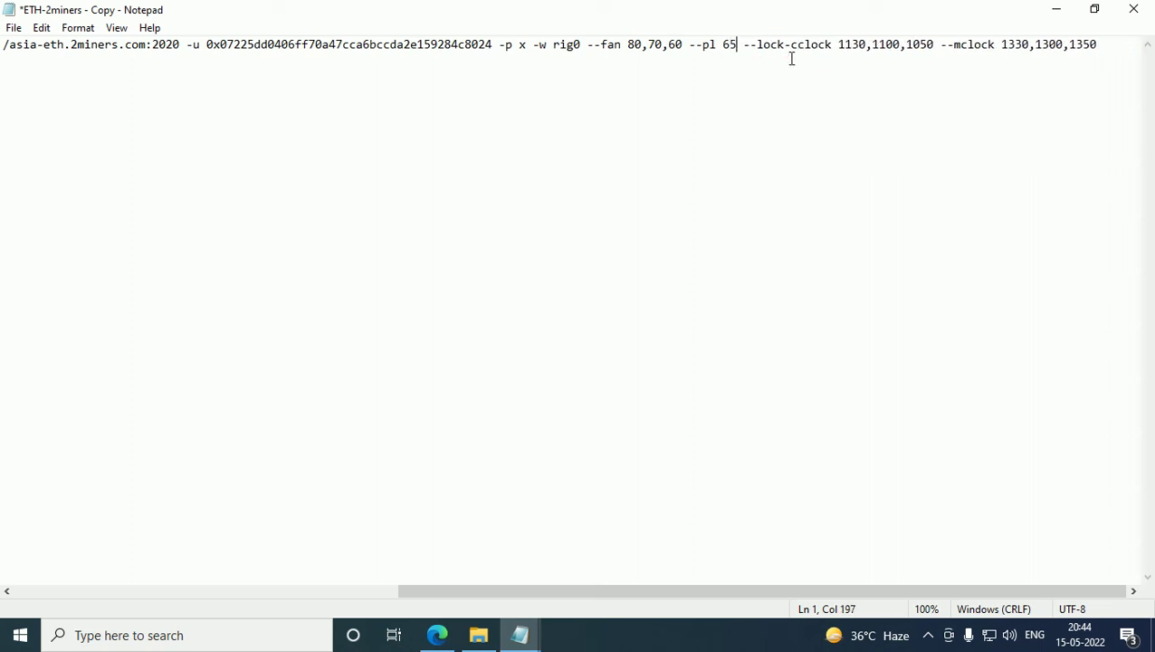
- Reduce the --fan option in the batch command to the single value 80
left_click(681, 45)
key("BackSpace")
key("BackSpace")
key("BackSpace")
key("BackSpace")
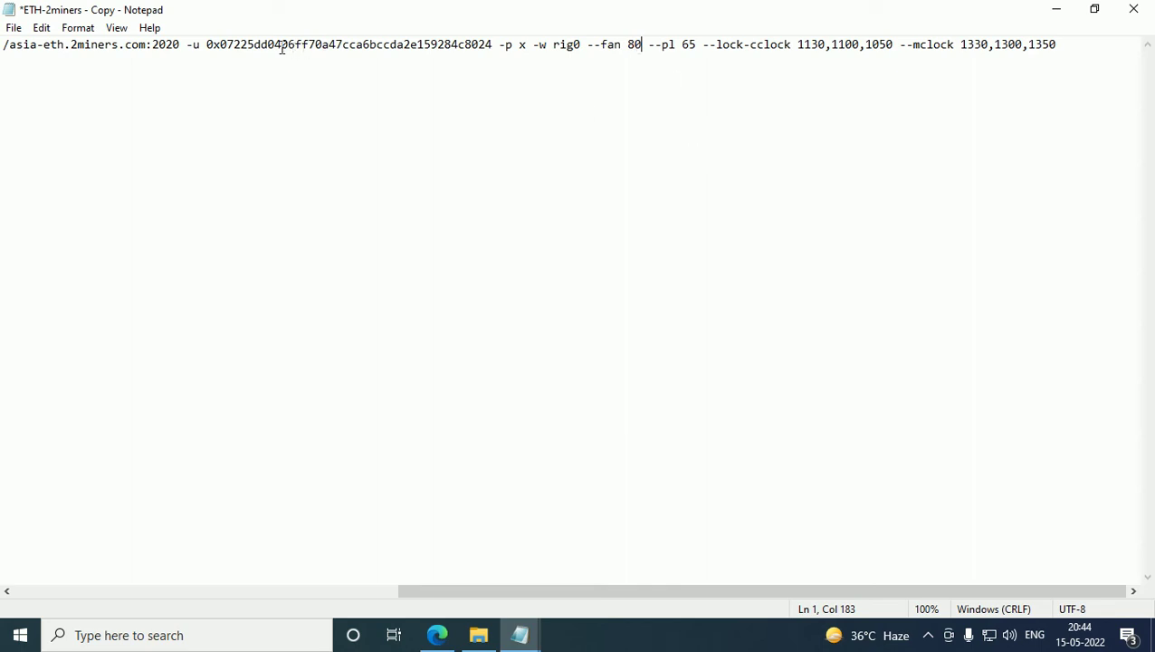
- Save the edited ETH-2miners - Copy batch file and close it, returning to the t-rex-0.26.1-win folder
left_click(13, 27)
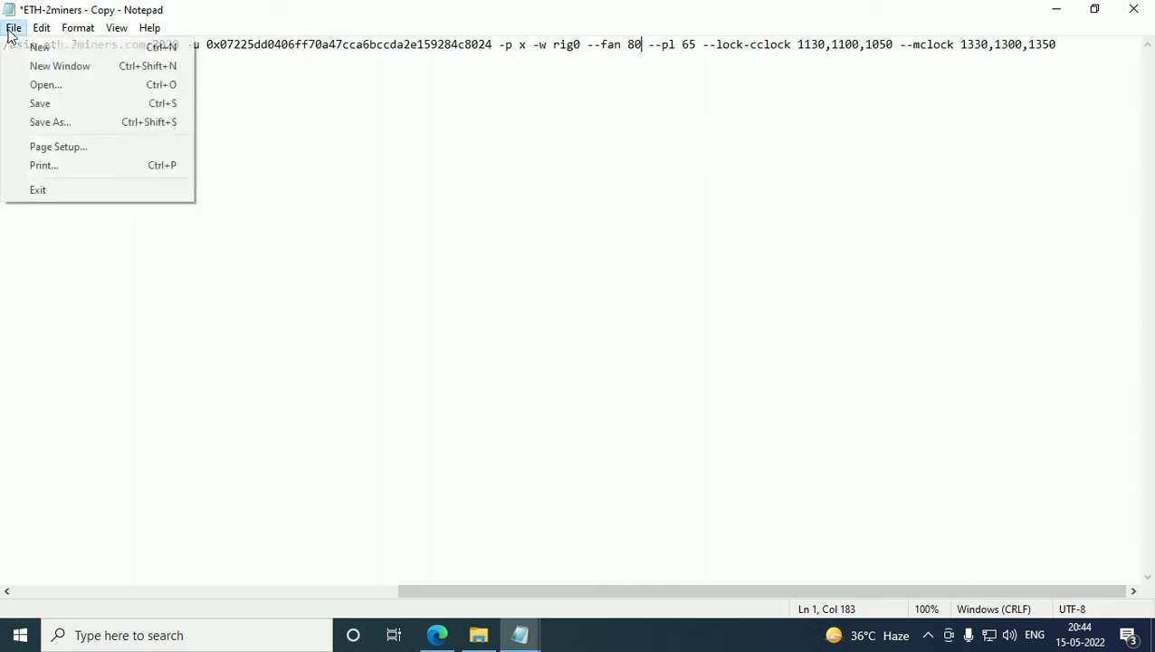
left_click(38, 104)
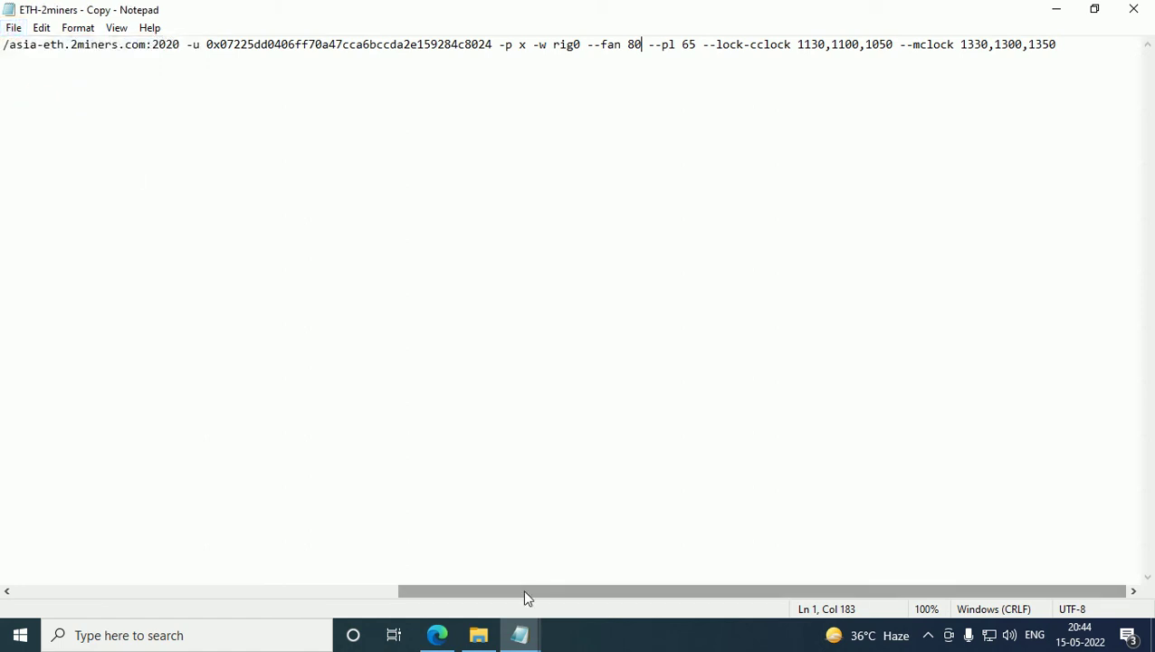
left_click_drag(523, 592, 116, 556)
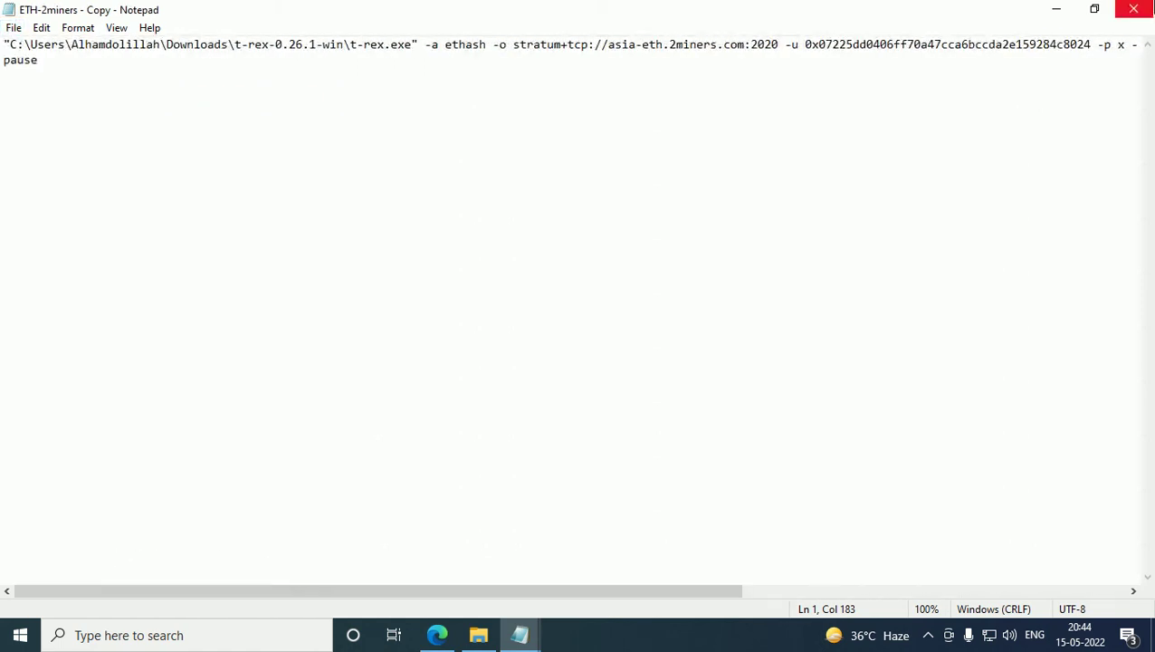
left_click(1130, 8)
key("alt+Tab")
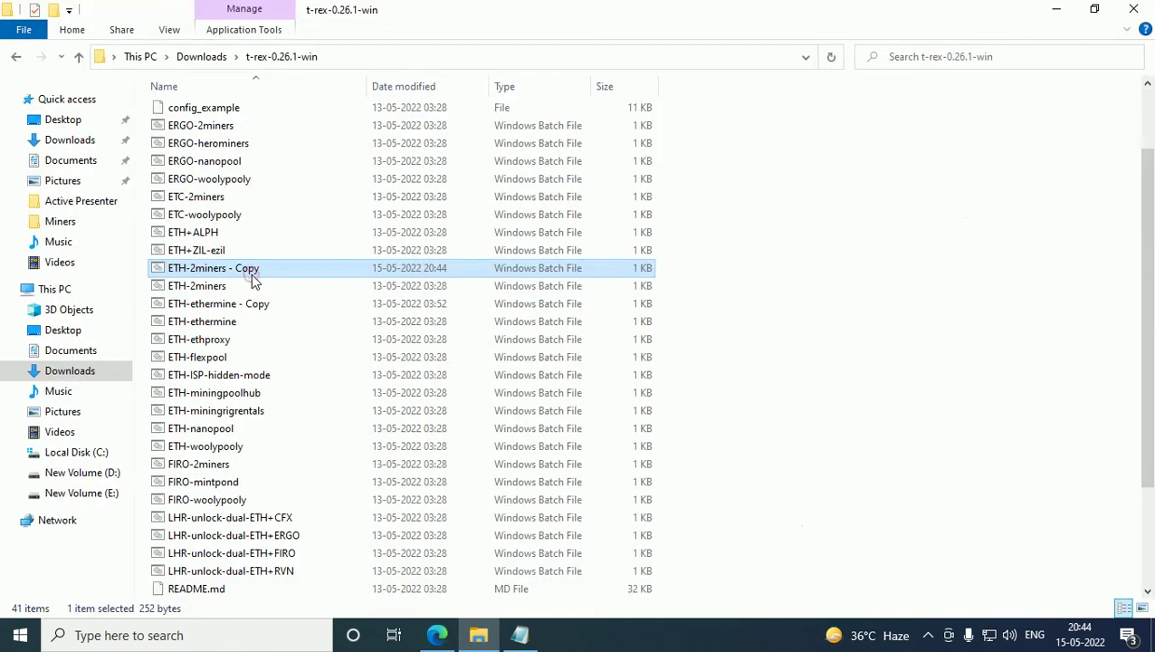
- Reopen the ETH-2miners - Copy batch file in the text editor to review the saved command, and close it
right_click(351, 269)
left_click(387, 300)
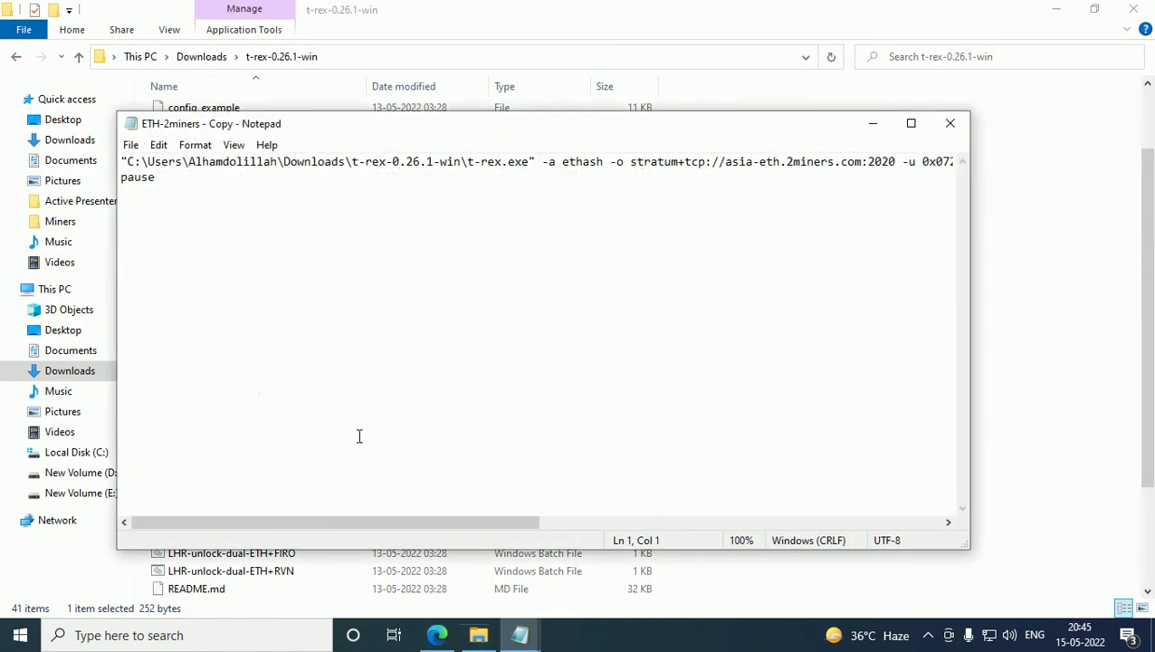
left_click_drag(349, 522, 362, 493)
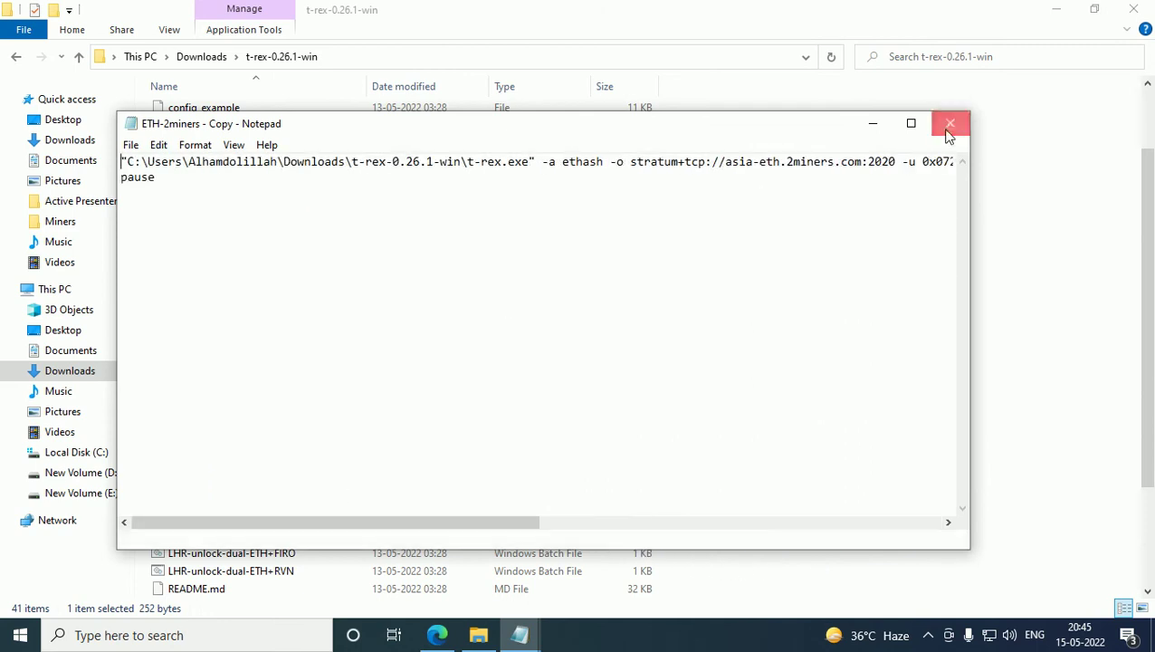
left_click(948, 124)
- Check in the t-rex application's compatibility properties that it is set to run as an administrator, and accept the dialog
scroll(351, 308, "up", 1)
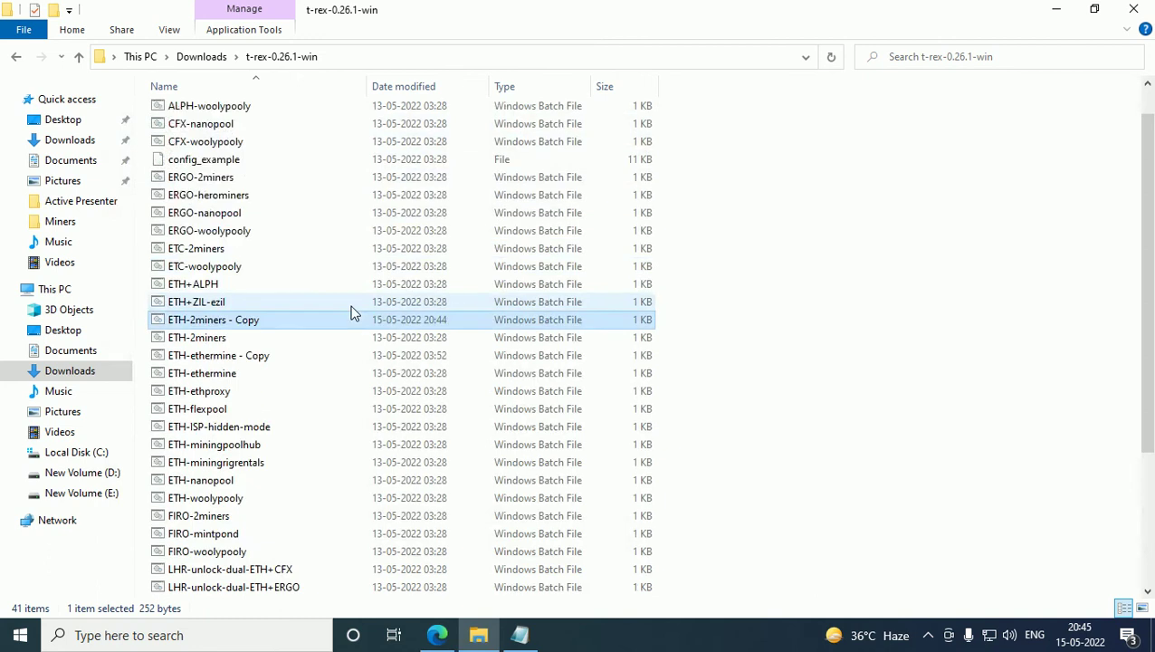
scroll(353, 313, "up", 1)
scroll(353, 313, "down", 3)
scroll(481, 354, "down", 2)
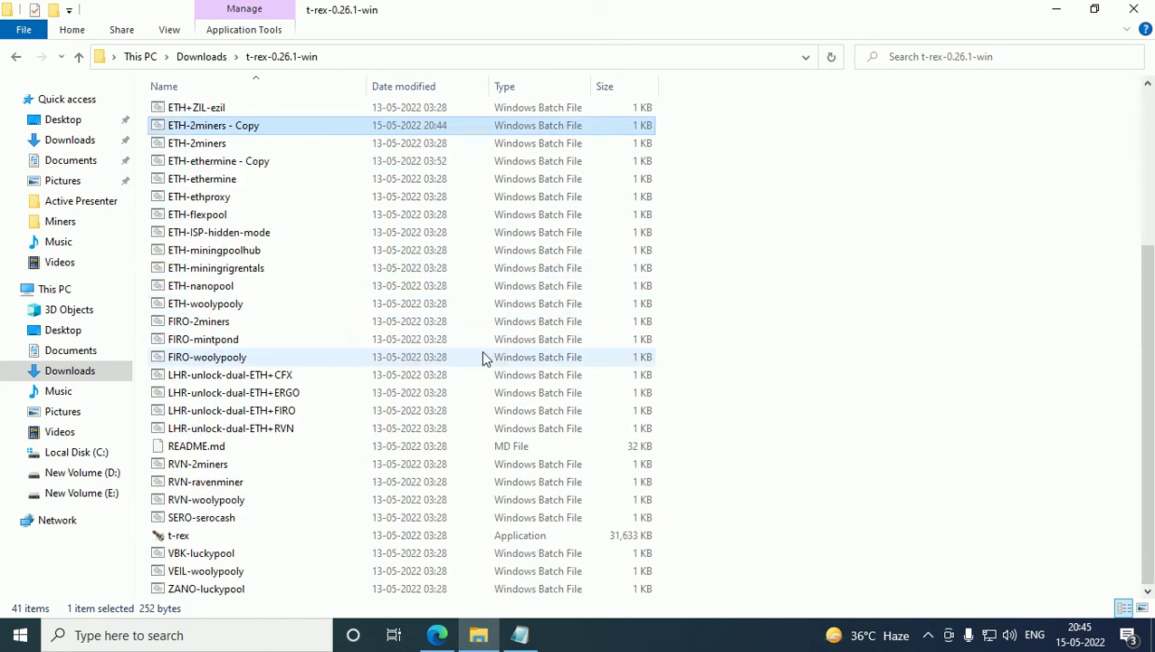
left_click(380, 536)
right_click(384, 540)
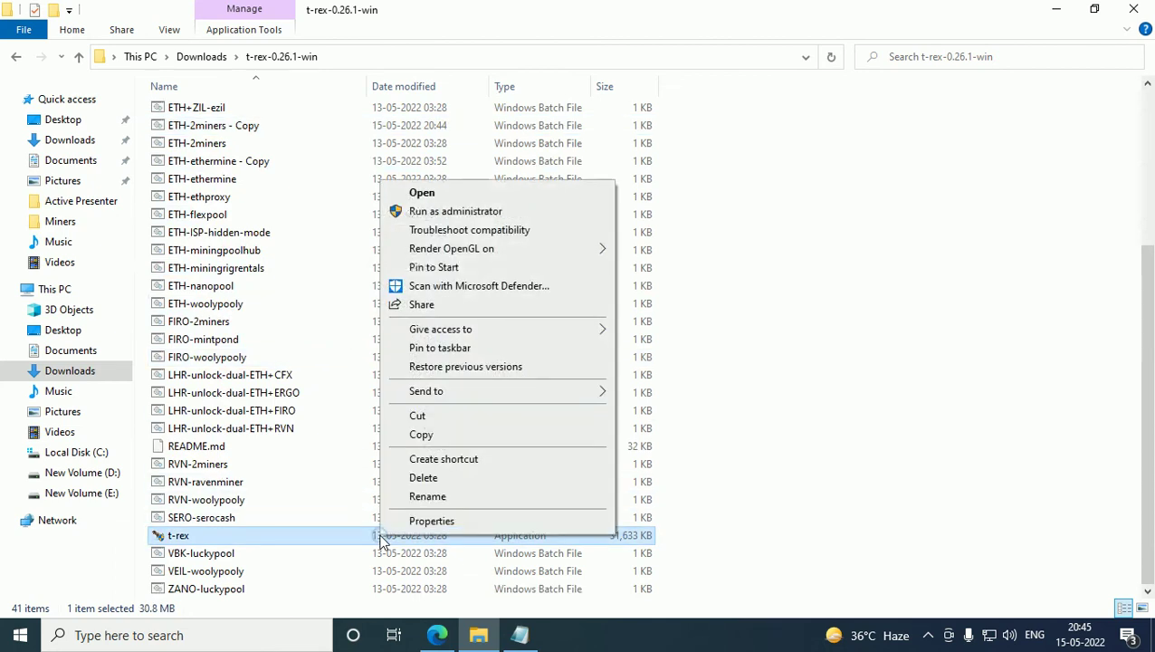
left_click(398, 518)
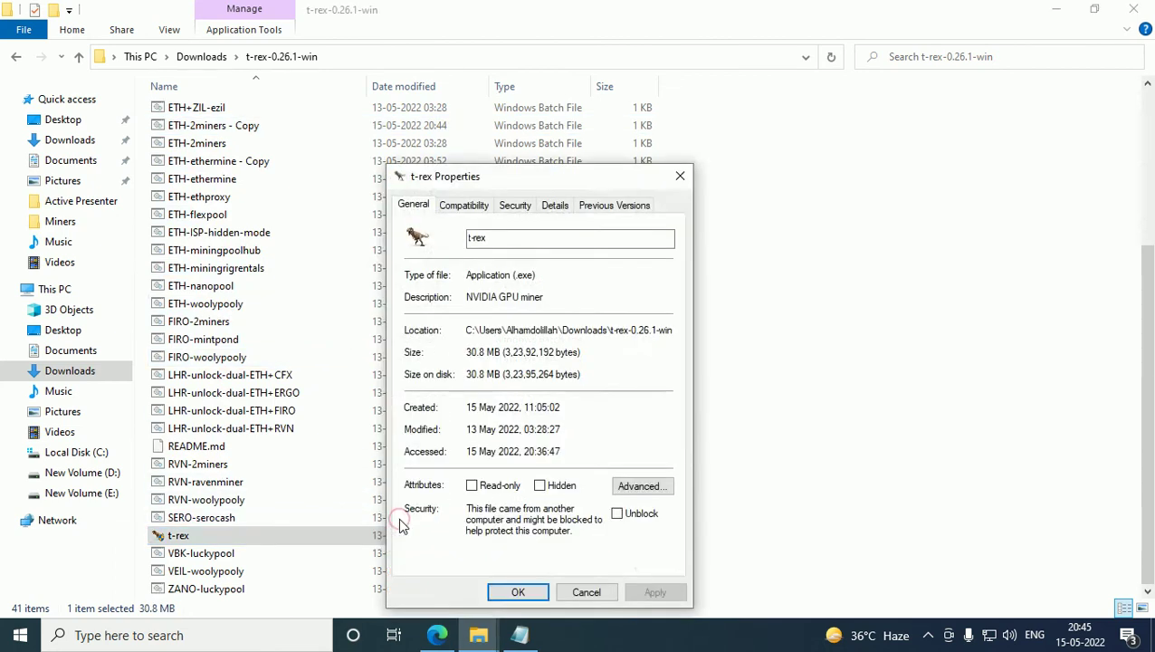
left_click(465, 205)
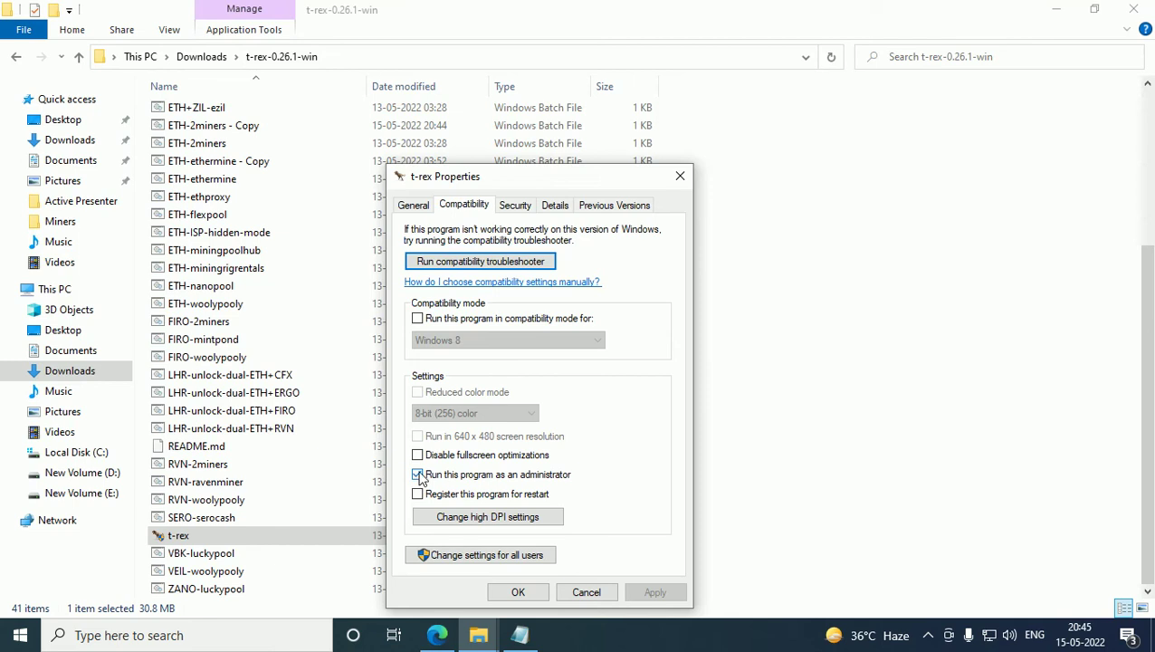
left_click(517, 592)
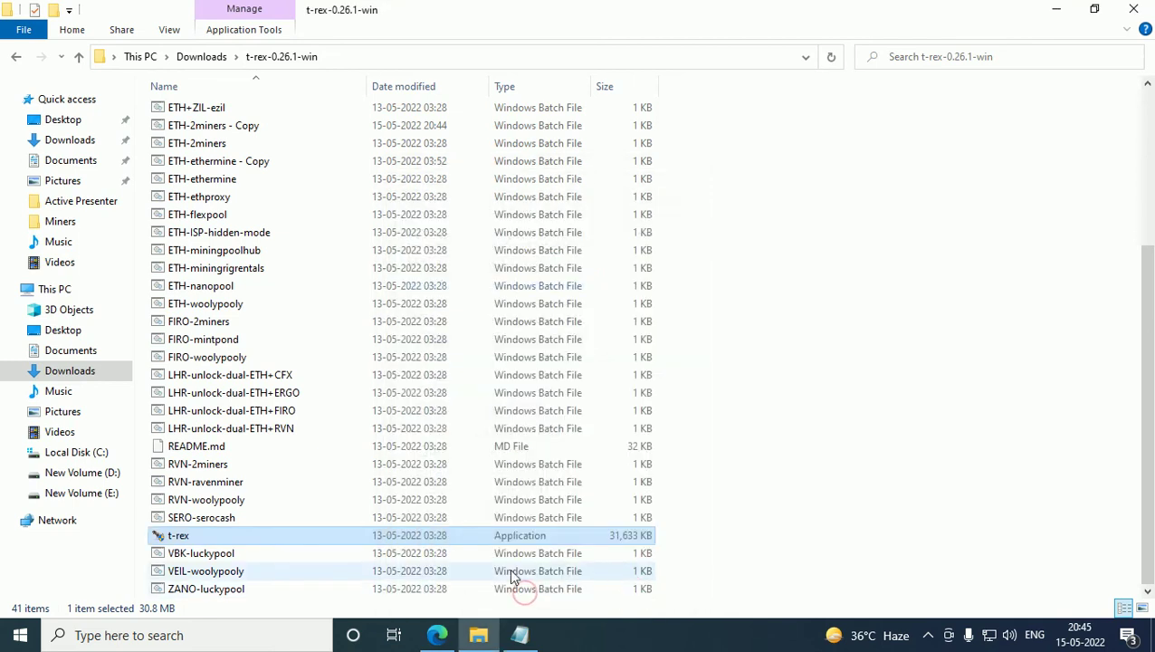
- Run the ETH-2miners - Copy batch file, allow t-rex.exe past SmartScreen, and bring the miner's console window to the front
scroll(605, 464, "up", 5)
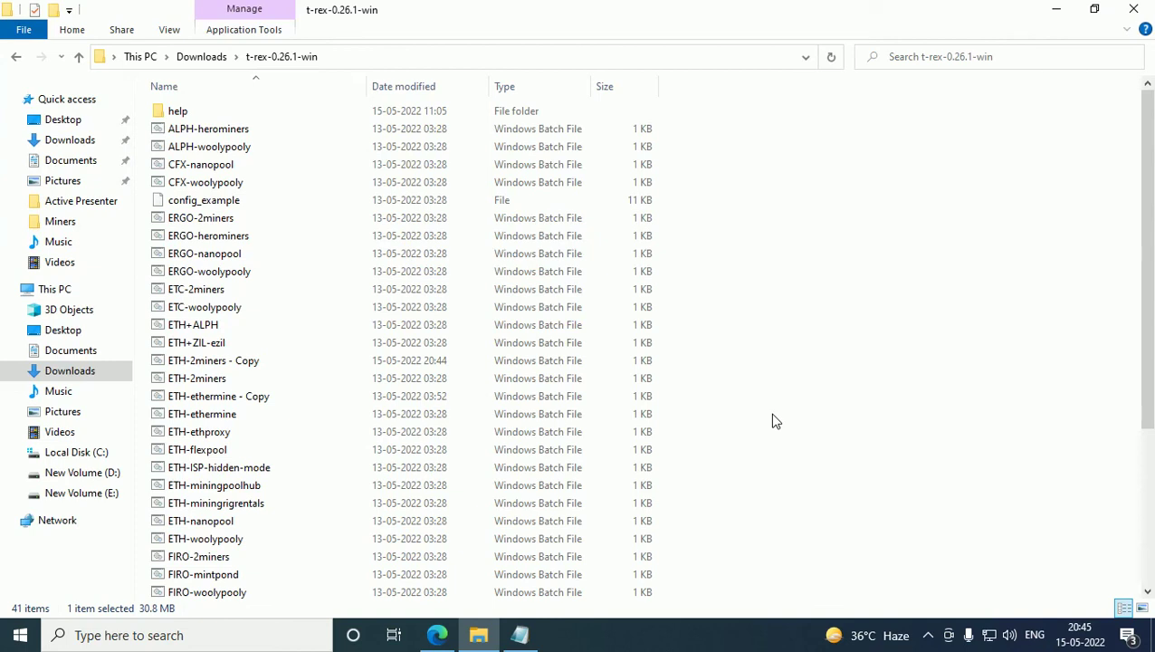
left_click(228, 361)
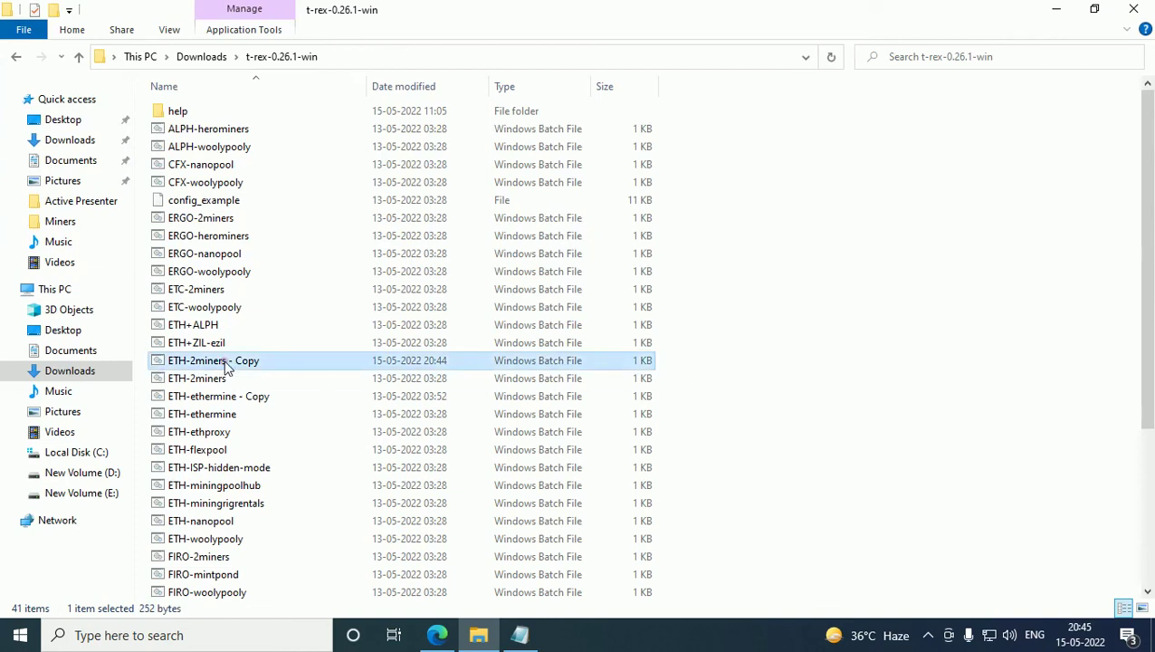
right_click(226, 365)
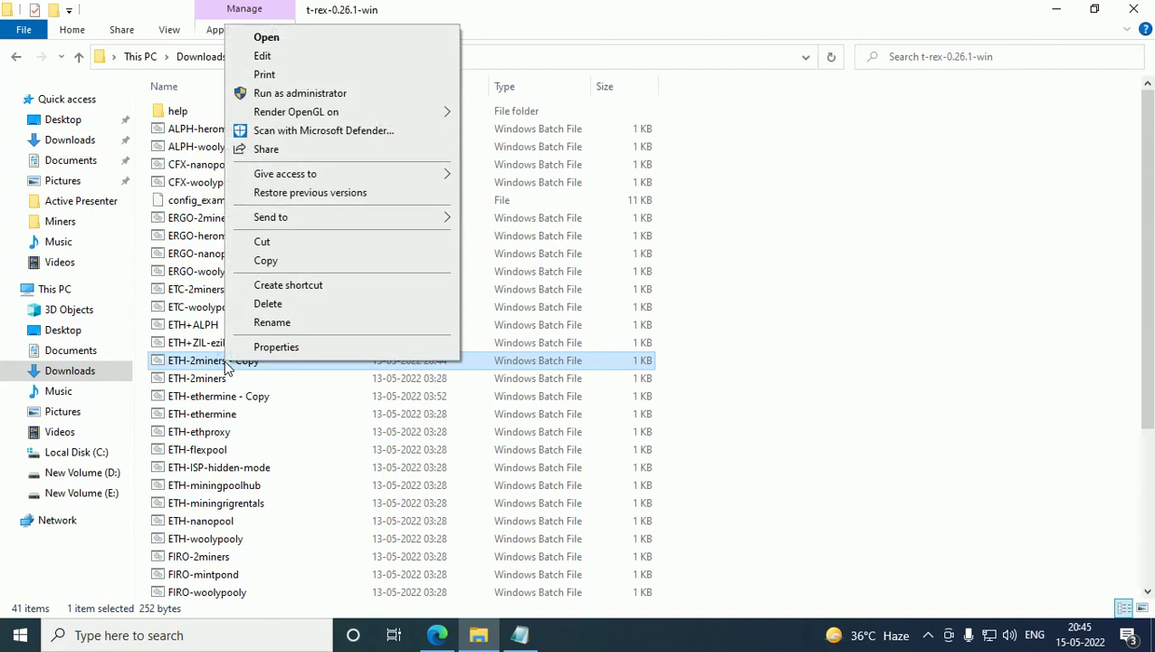
left_click(297, 38)
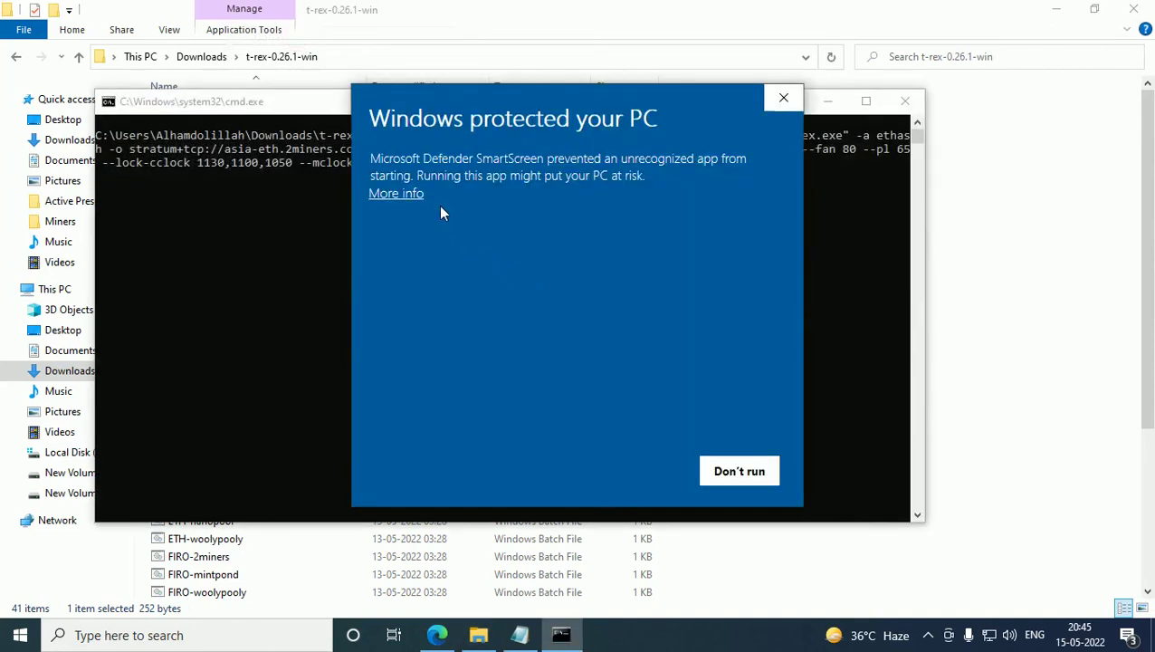
left_click(413, 199)
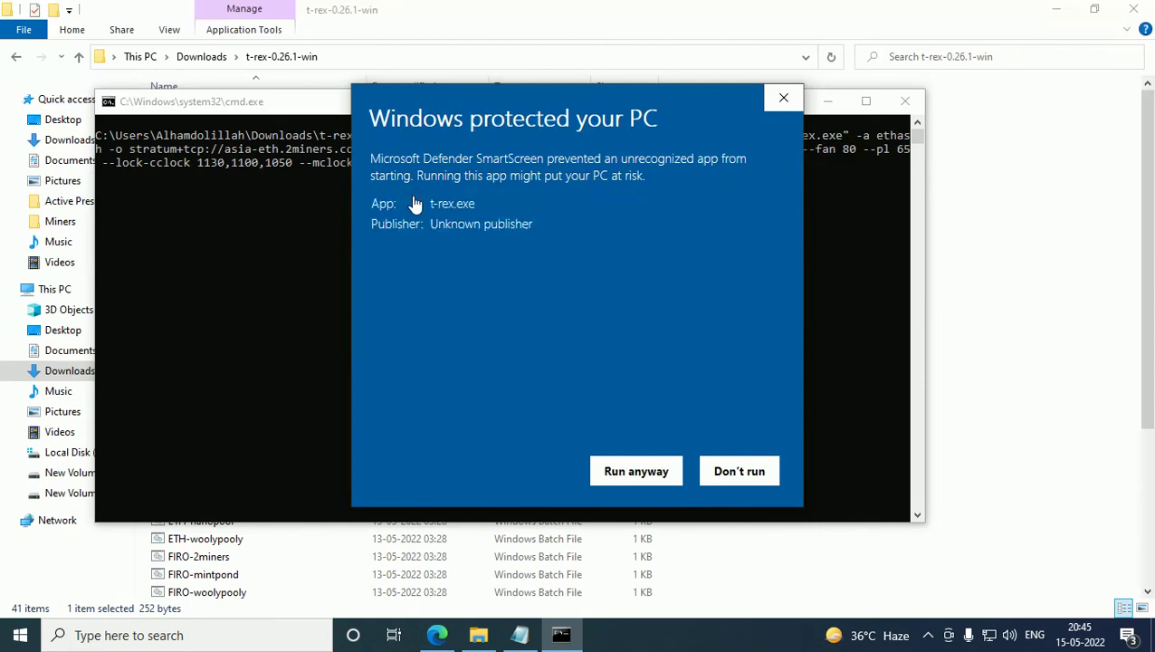
left_click(636, 471)
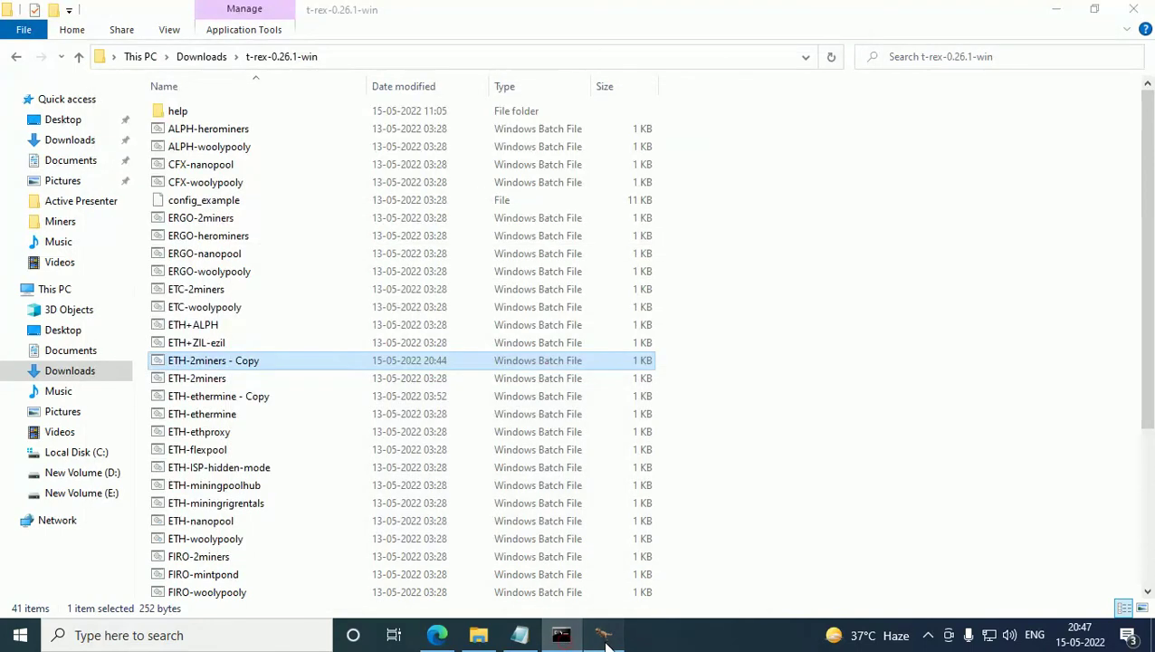
left_click(603, 638)
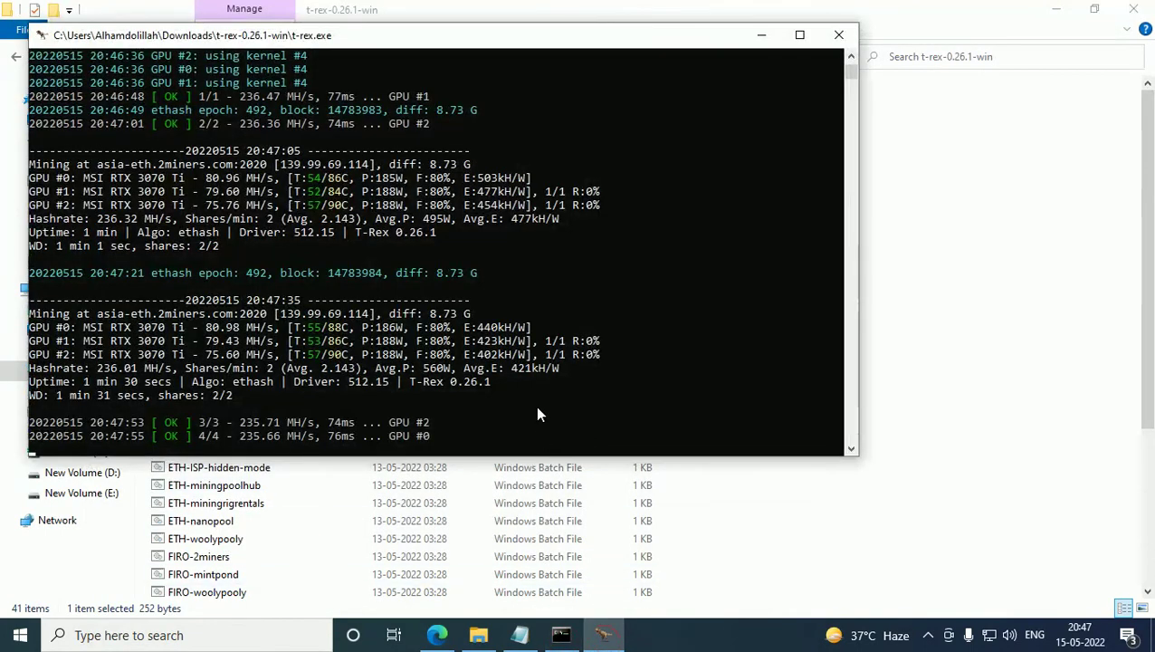